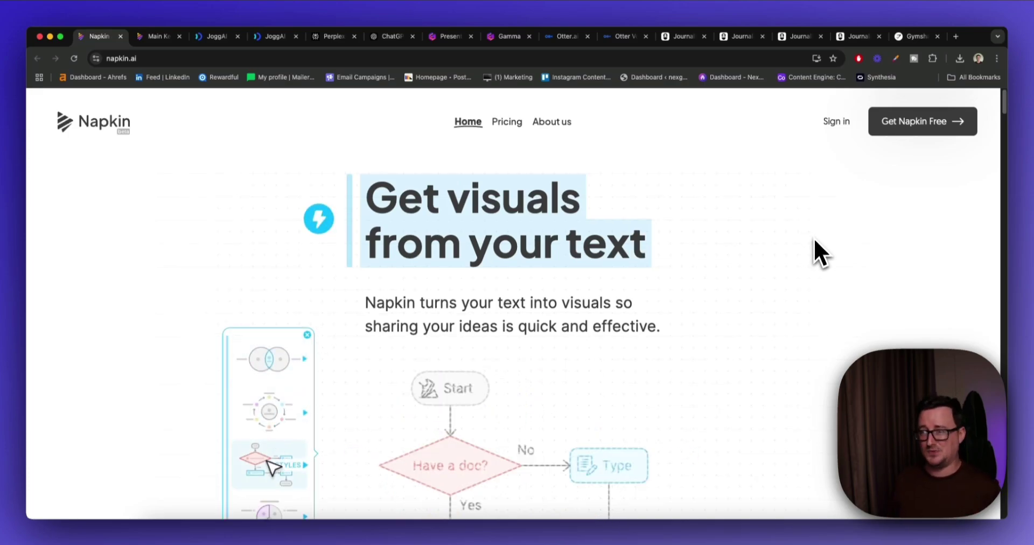
Step: Look through the Napkin homepage, from the four How it works stages to the Use cases section
{"action": "scroll", "coordinate": [813, 237], "scroll_direction": "down", "scroll_amount": 3}
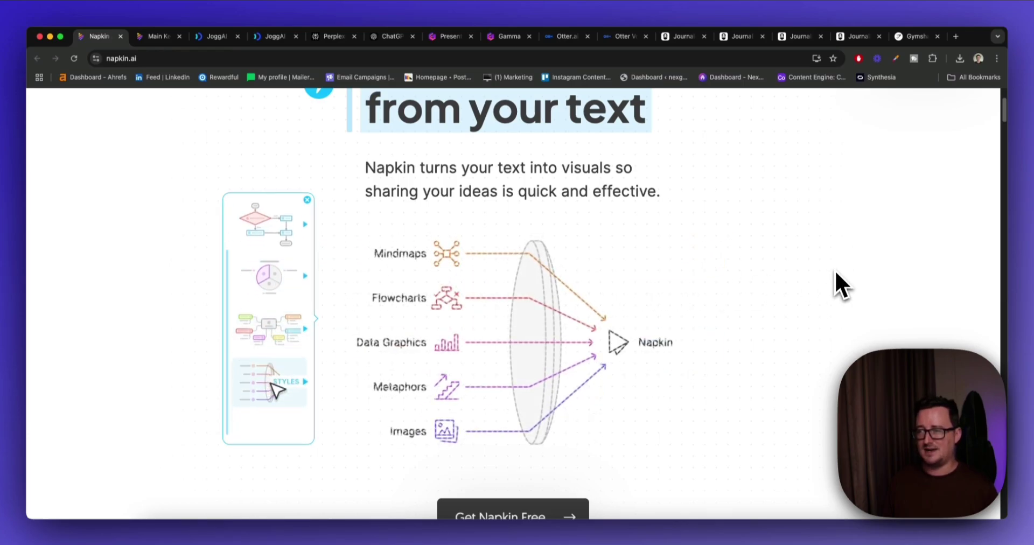
{"action": "scroll", "coordinate": [834, 272], "scroll_direction": "down", "scroll_amount": 10}
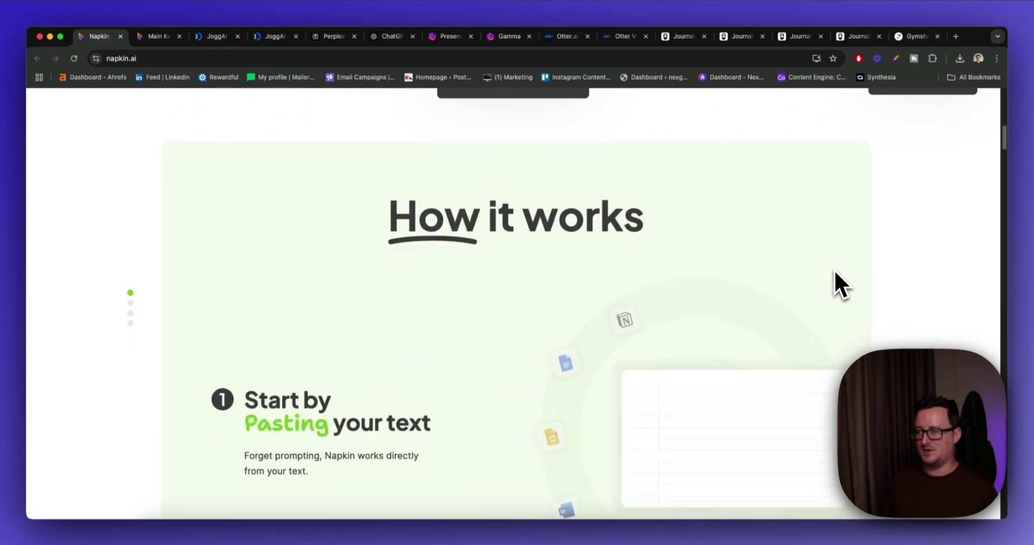
{"action": "scroll", "coordinate": [780, 278], "scroll_direction": "down", "scroll_amount": 5}
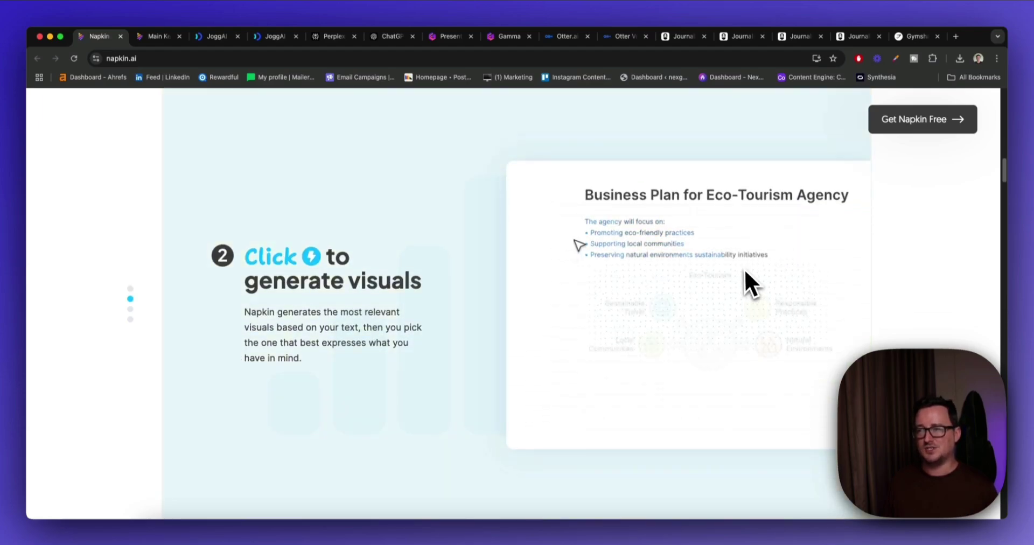
{"action": "scroll", "coordinate": [746, 274], "scroll_direction": "down", "scroll_amount": 3}
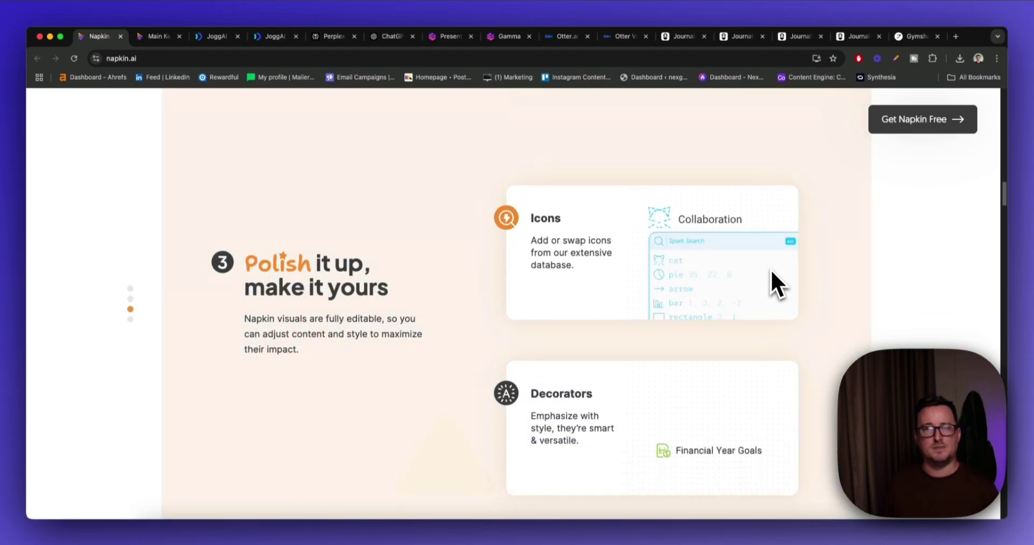
{"action": "scroll", "coordinate": [815, 273], "scroll_direction": "down", "scroll_amount": 6}
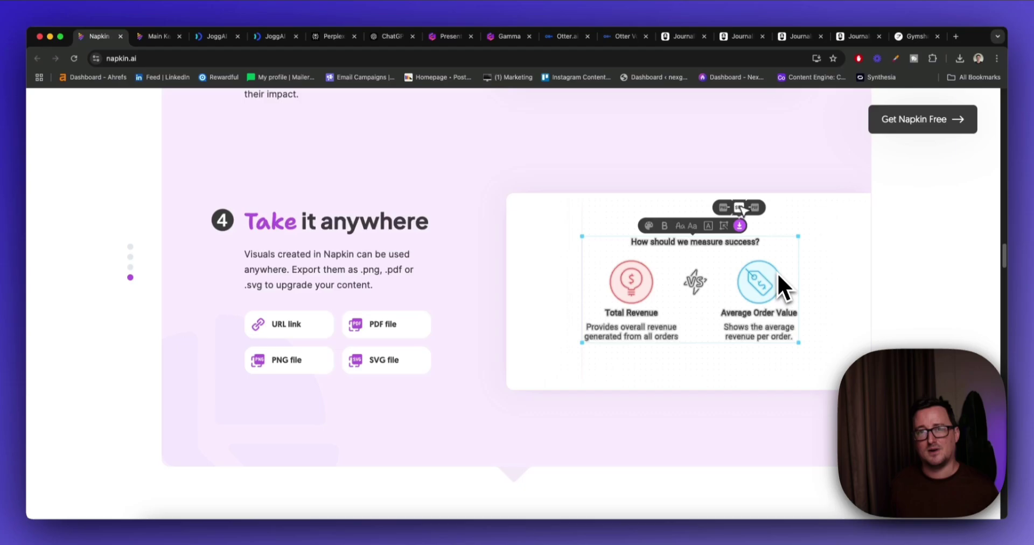
{"action": "scroll", "coordinate": [778, 276], "scroll_direction": "down", "scroll_amount": 6}
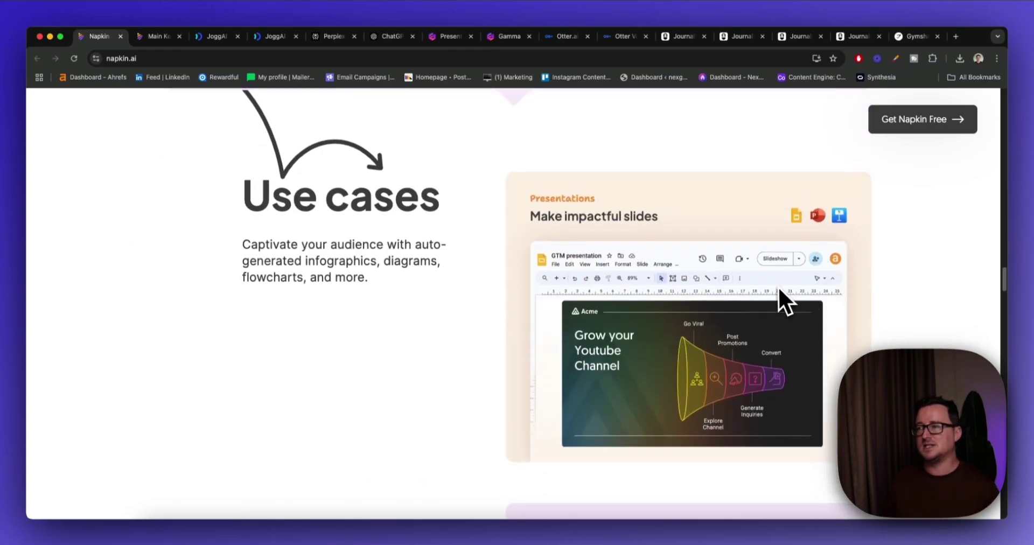
{"action": "scroll", "coordinate": [911, 282], "scroll_direction": "down", "scroll_amount": 4}
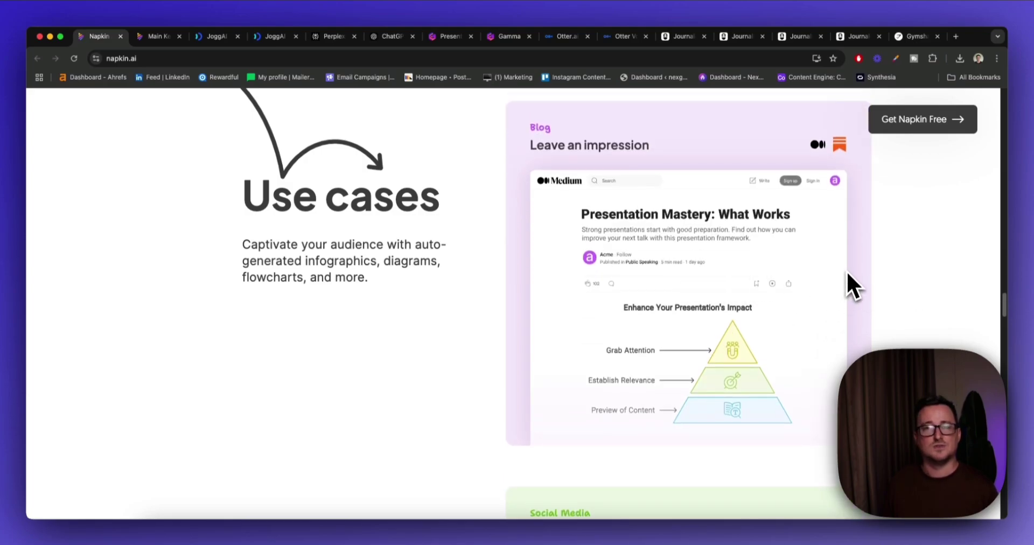
{"action": "scroll", "coordinate": [847, 271], "scroll_direction": "down", "scroll_amount": 5}
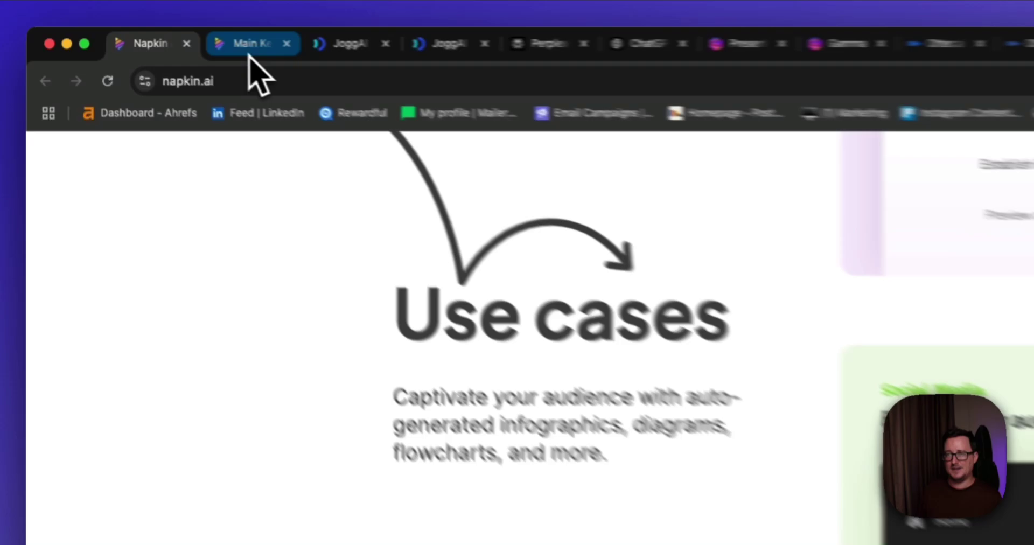
Step: Switch to the Napkin editor and generate AI text from the suggested prompt "The best practices for a hiring interview"
{"action": "left_click", "coordinate": [156, 36]}
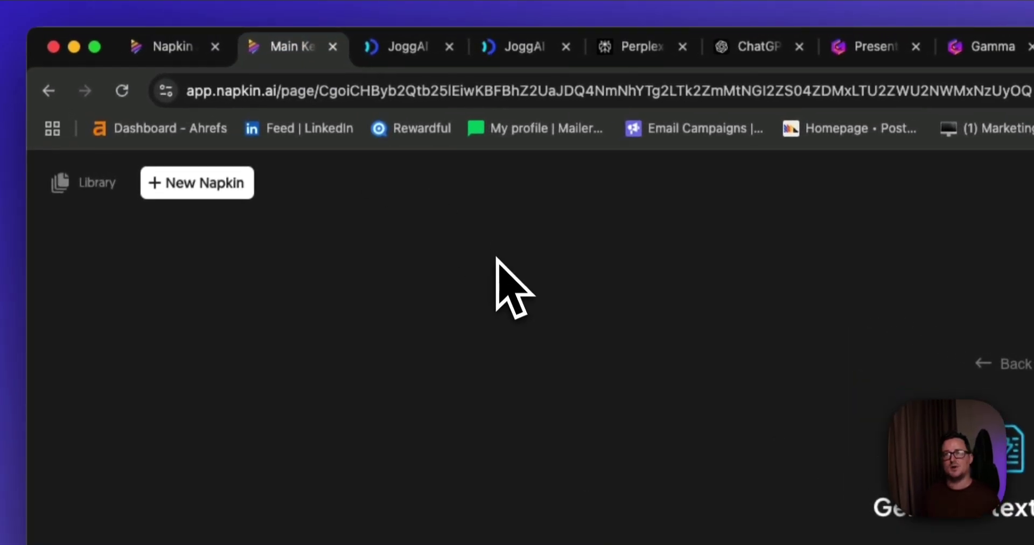
{"action": "left_click", "coordinate": [243, 200]}
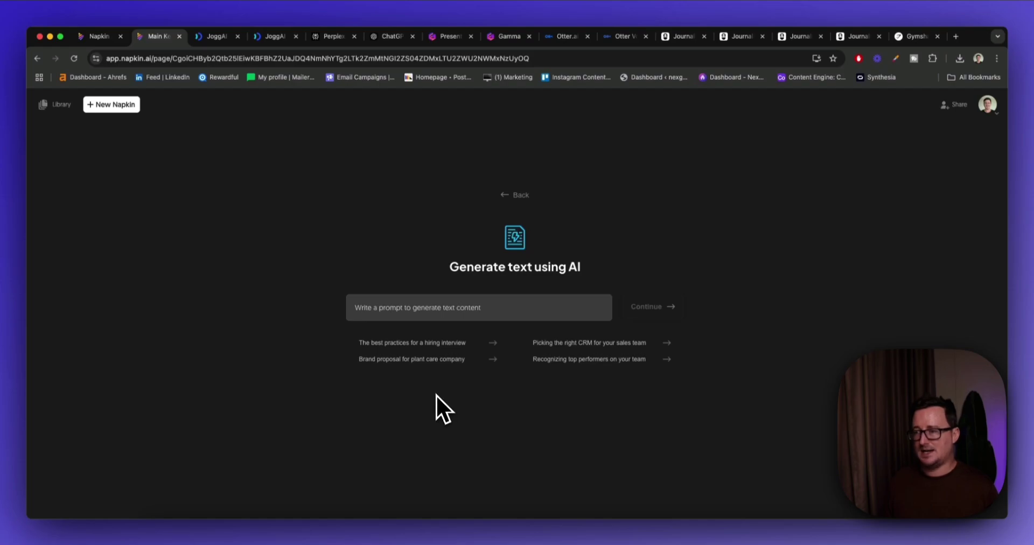
{"action": "left_click", "coordinate": [424, 346]}
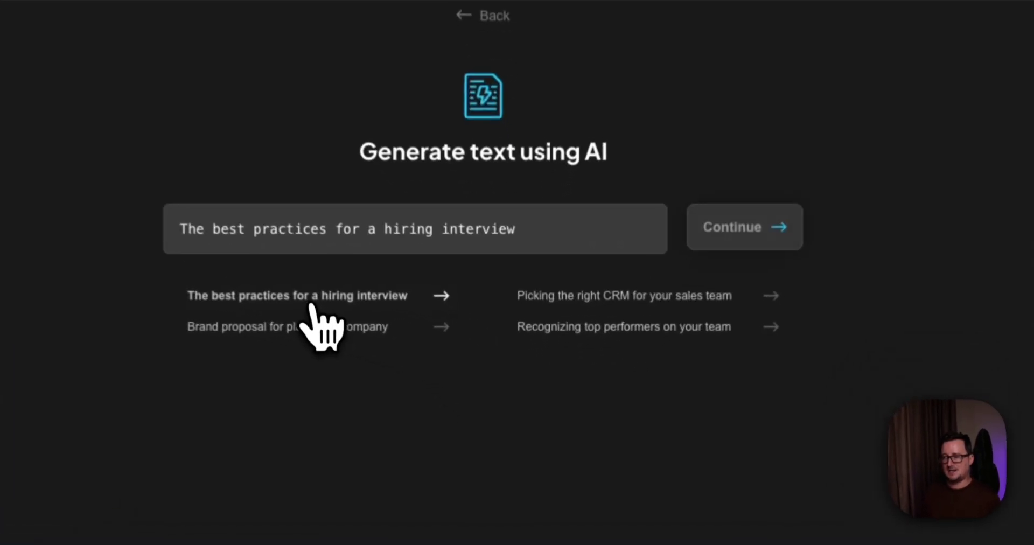
{"action": "left_click", "coordinate": [781, 234]}
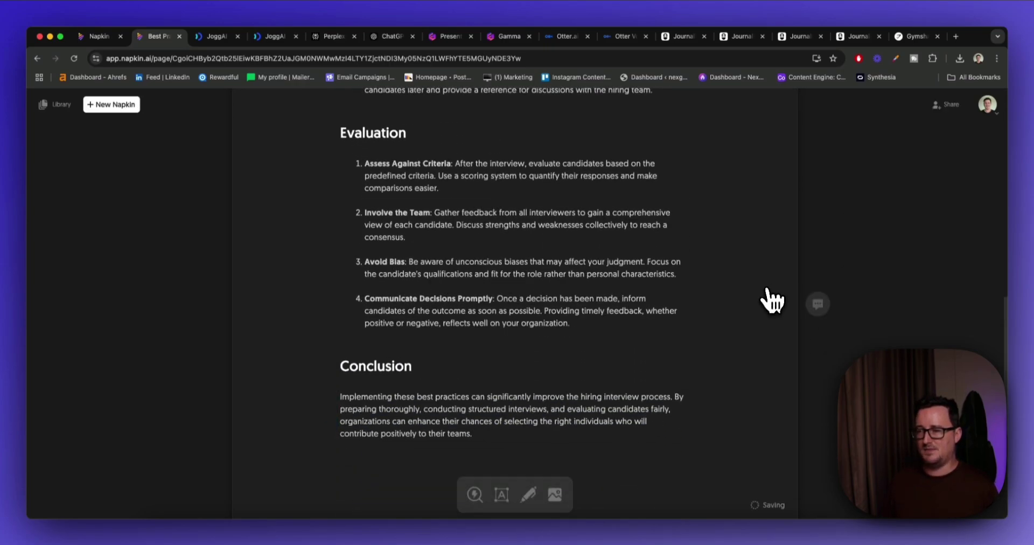
Step: Review the generated hiring interview document from its introduction through Preparation, Conducting the Interview, Evaluation and Conclusion
{"action": "scroll", "coordinate": [774, 296], "scroll_direction": "up", "scroll_amount": 15}
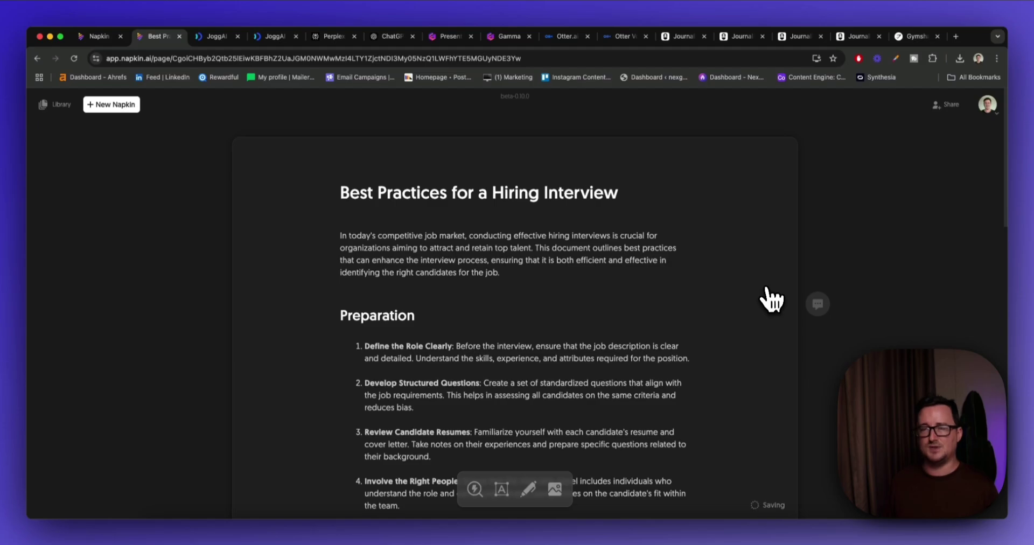
{"action": "scroll", "coordinate": [773, 299], "scroll_direction": "down", "scroll_amount": 8}
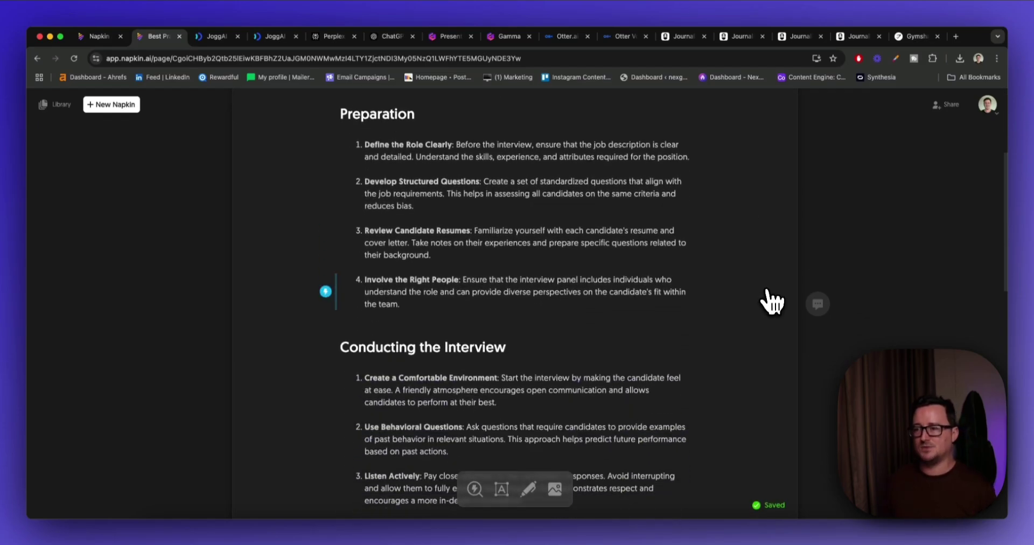
{"action": "scroll", "coordinate": [773, 303], "scroll_direction": "down", "scroll_amount": 5}
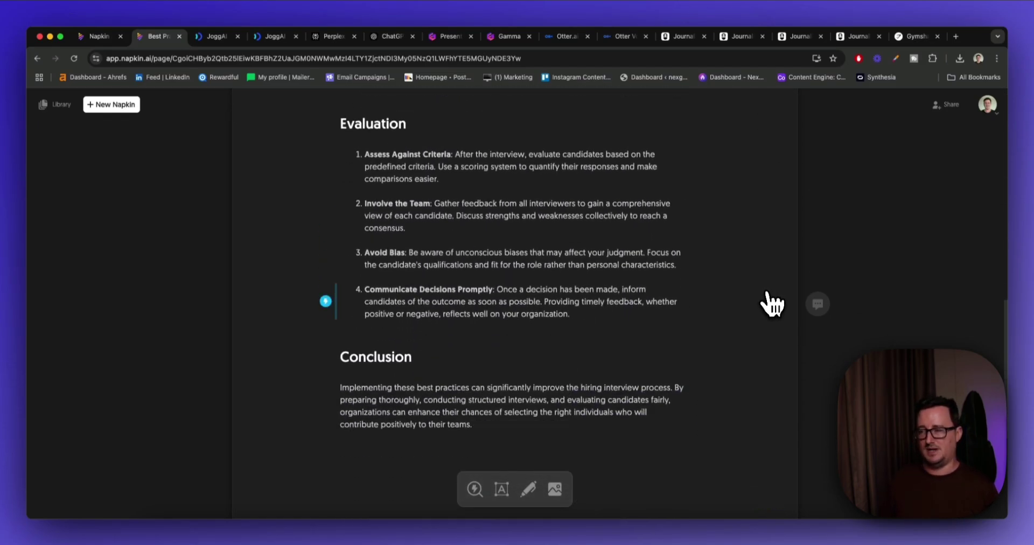
{"action": "scroll", "coordinate": [772, 304], "scroll_direction": "up", "scroll_amount": 13}
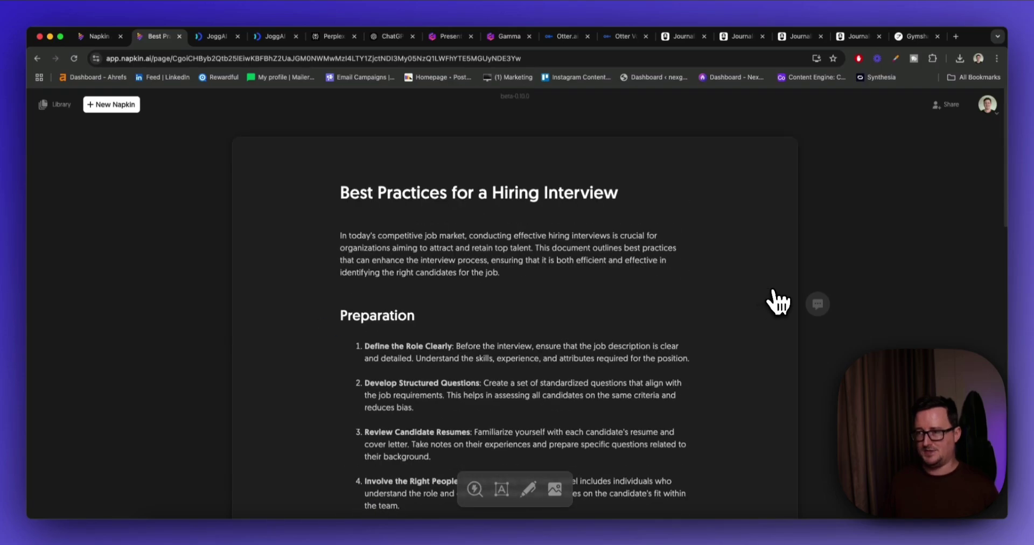
{"action": "scroll", "coordinate": [609, 285], "scroll_direction": "down", "scroll_amount": 4}
{"action": "scroll", "coordinate": [647, 253], "scroll_direction": "up", "scroll_amount": 3}
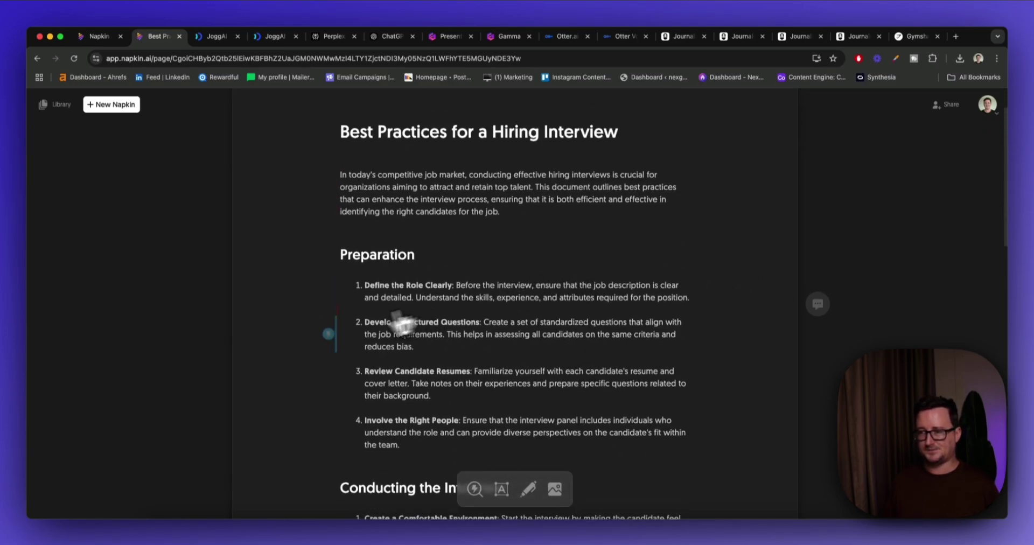
{"action": "scroll", "coordinate": [335, 328], "scroll_direction": "up", "scroll_amount": 1}
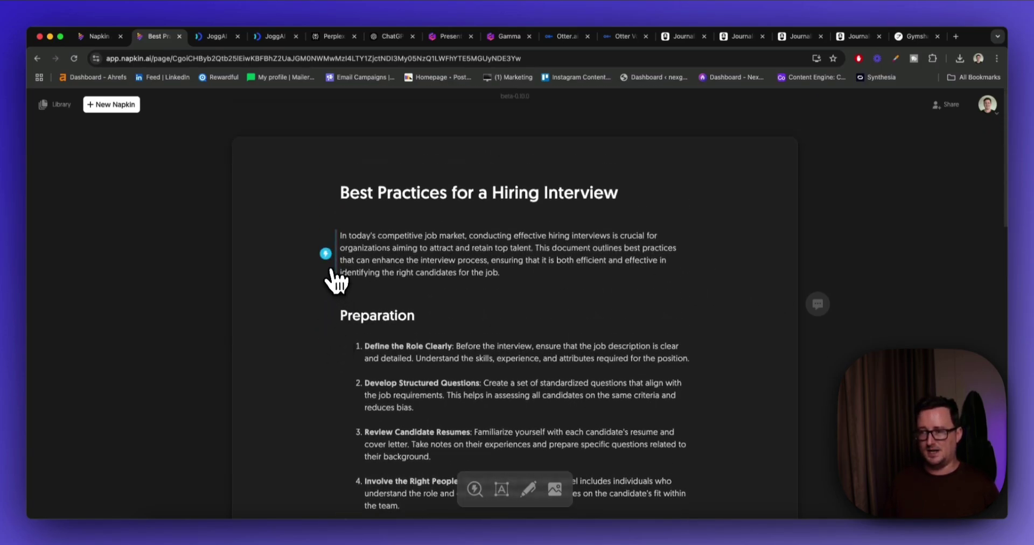
{"action": "scroll", "coordinate": [333, 301], "scroll_direction": "down", "scroll_amount": 5}
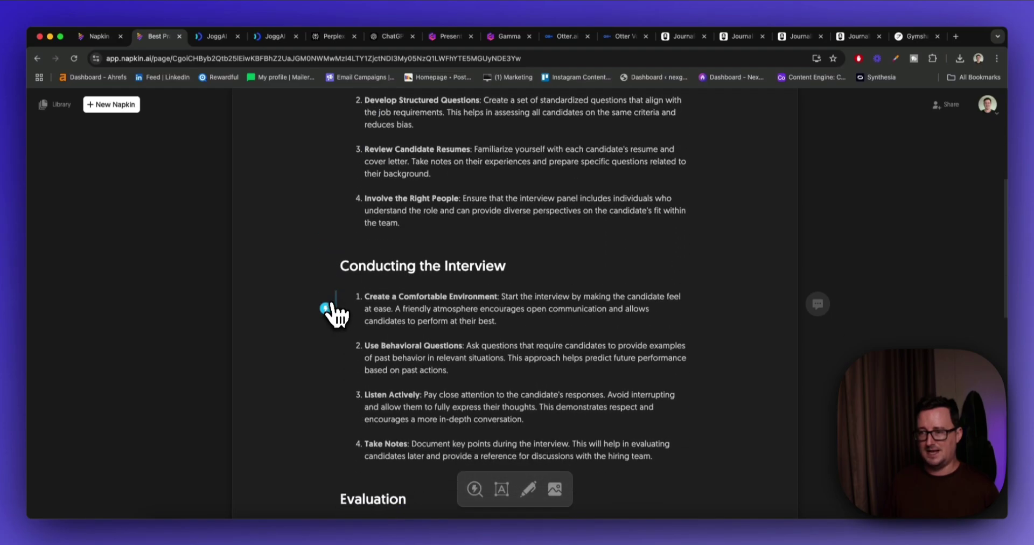
{"action": "scroll", "coordinate": [334, 312], "scroll_direction": "up", "scroll_amount": 4}
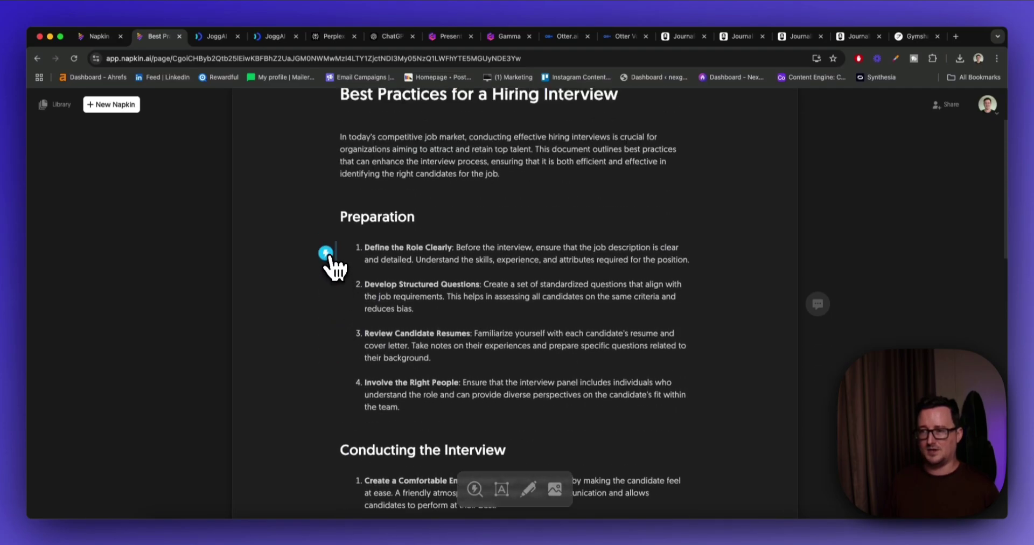
Step: Generate visuals for the "Define the Role Clearly" item and preview the suggested funnel, wheel and pillar designs
{"action": "left_click", "coordinate": [326, 254]}
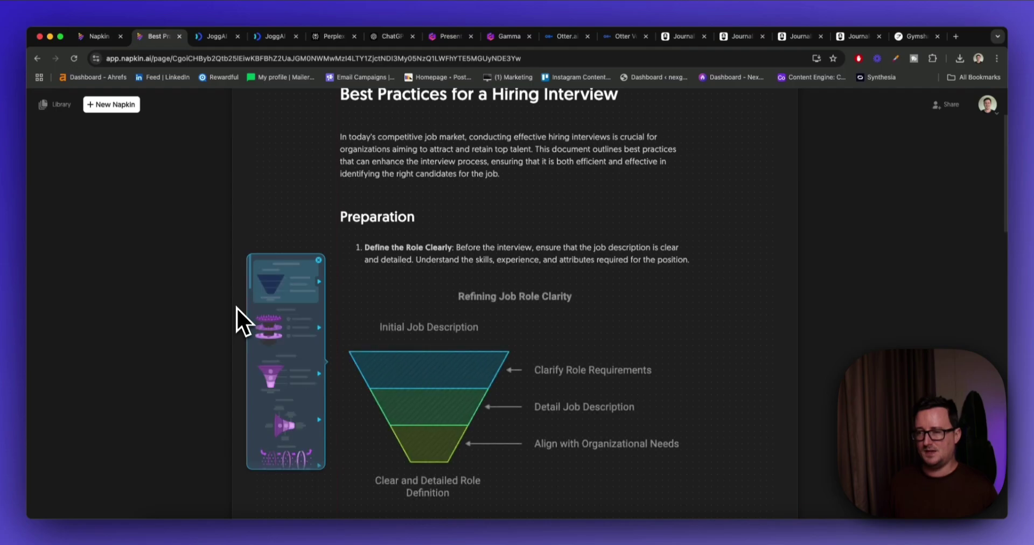
{"action": "left_click", "coordinate": [299, 296]}
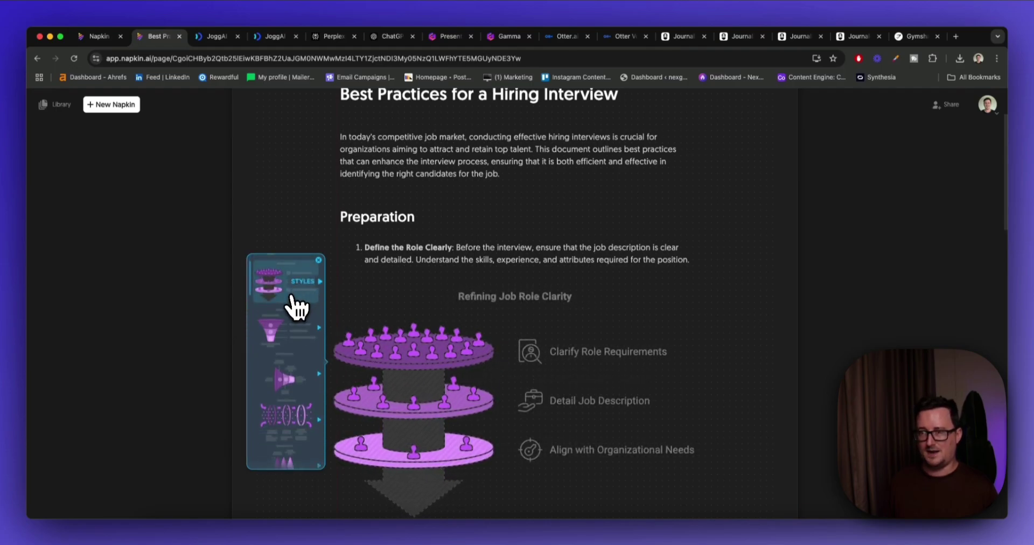
{"action": "left_click", "coordinate": [289, 378]}
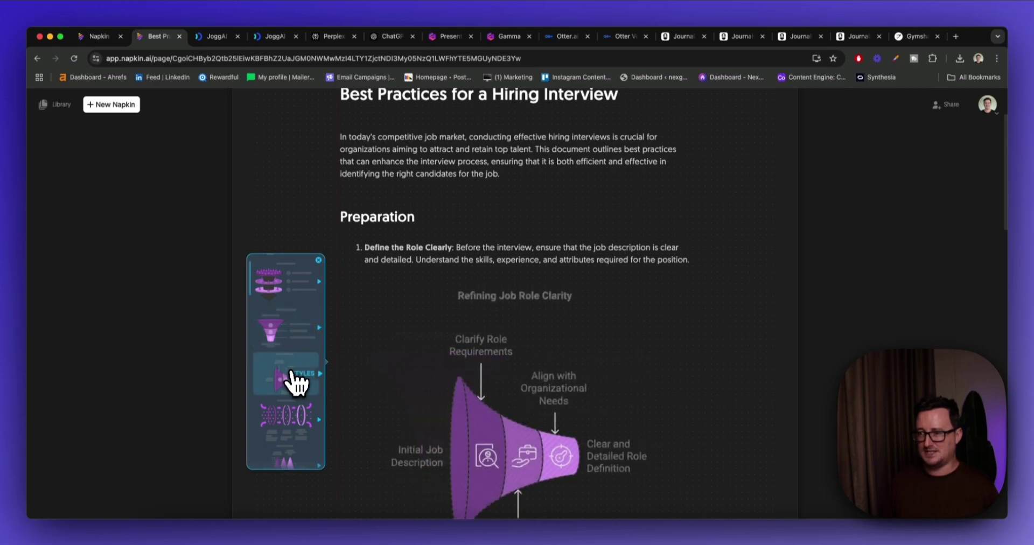
{"action": "left_click", "coordinate": [295, 379]}
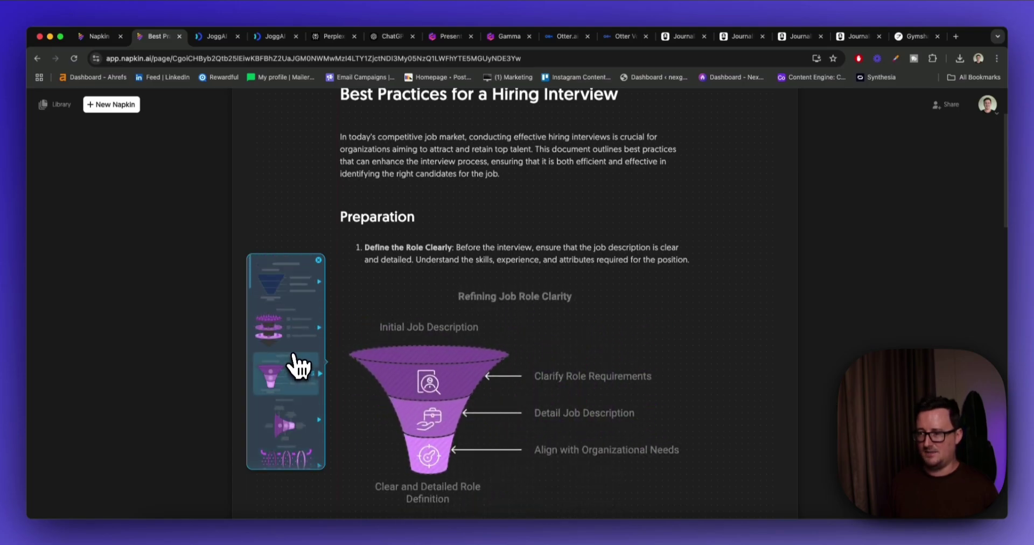
{"action": "left_click", "coordinate": [297, 359]}
{"action": "left_click", "coordinate": [296, 359]}
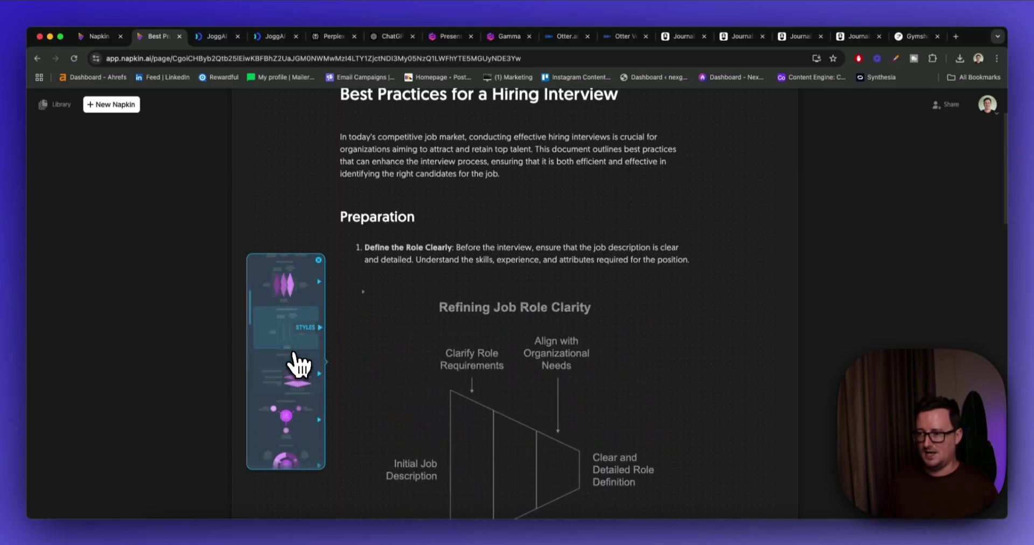
{"action": "left_click", "coordinate": [297, 364]}
{"action": "left_click", "coordinate": [297, 366]}
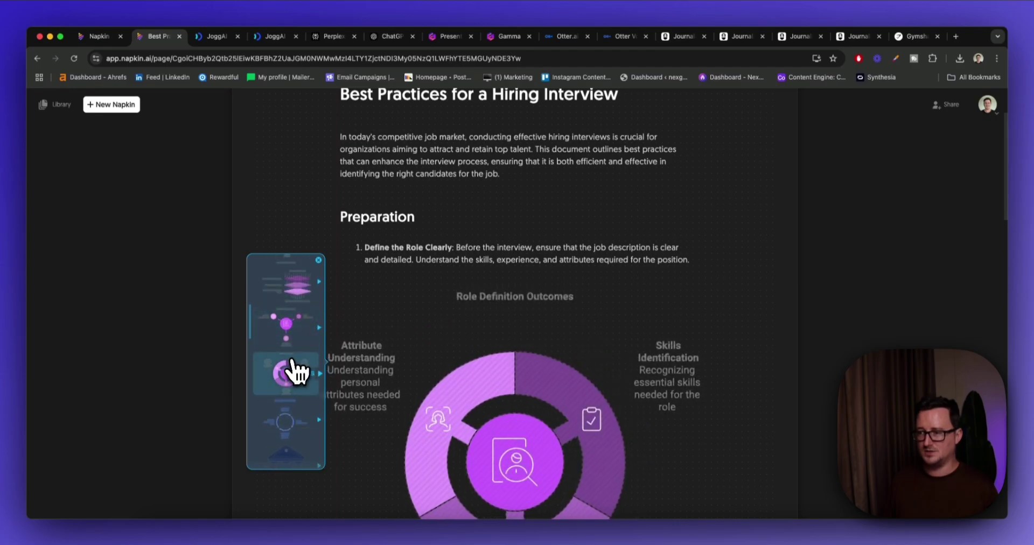
{"action": "left_click", "coordinate": [296, 367]}
{"action": "left_click", "coordinate": [296, 368]}
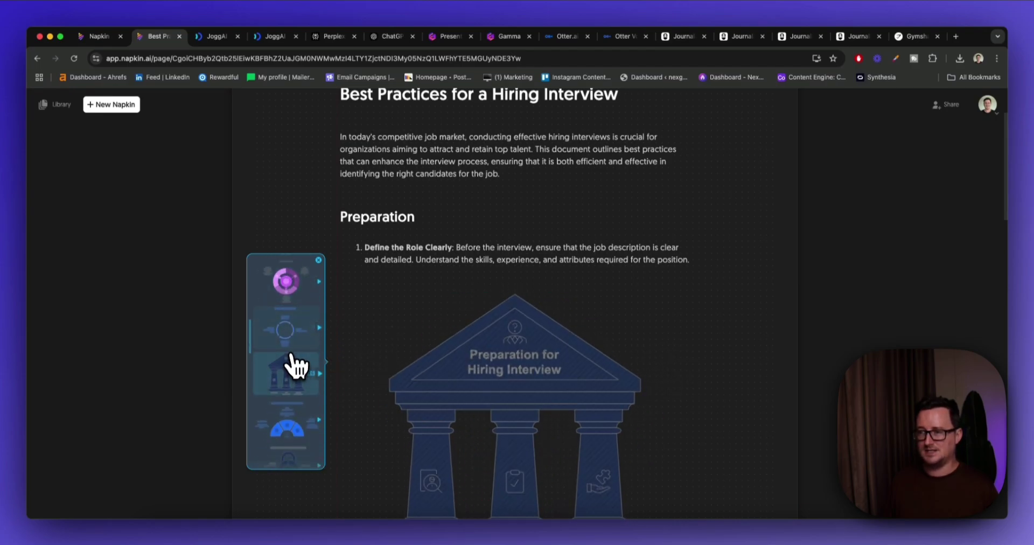
Step: Choose the Role Definition Cycle visual, preview its blue style and remove the visual from the document
{"action": "left_click", "coordinate": [289, 343]}
{"action": "scroll", "coordinate": [871, 296], "scroll_direction": "down", "scroll_amount": 2}
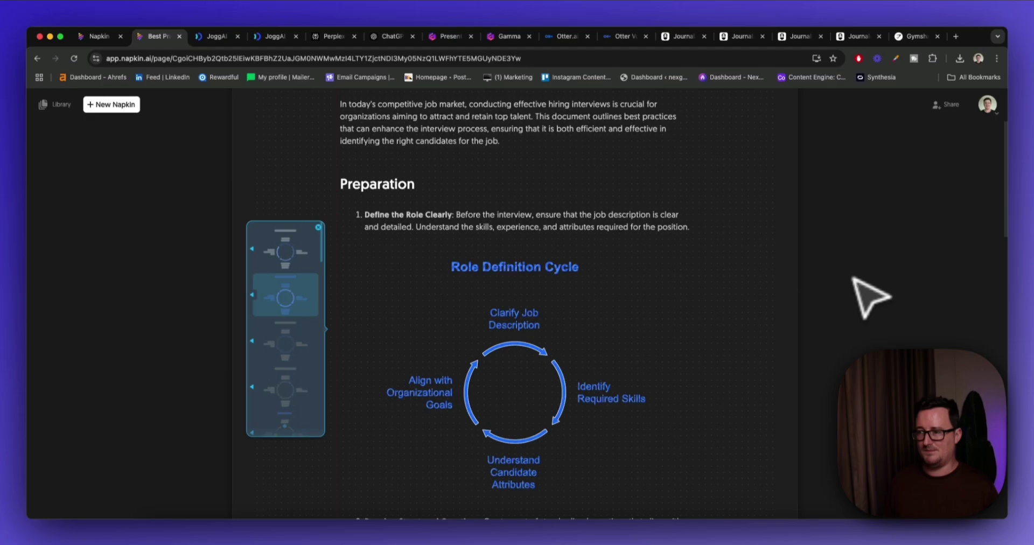
{"action": "key", "text": "Delete"}
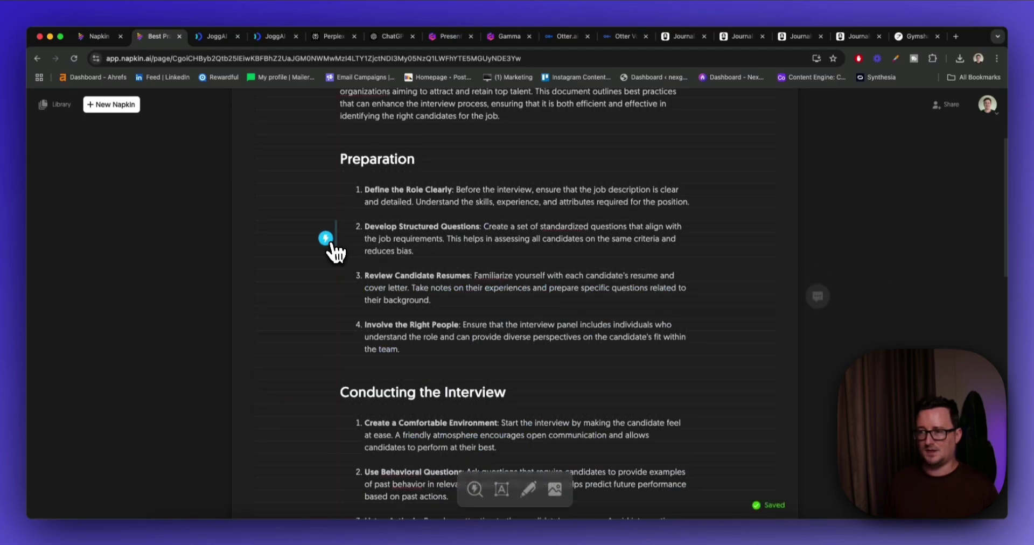
Step: Generate a visual for the "Develop Structured Questions" item using the three-arrow radial design in the dark multicolour style with hand-drawn lettering
{"action": "left_click", "coordinate": [330, 237]}
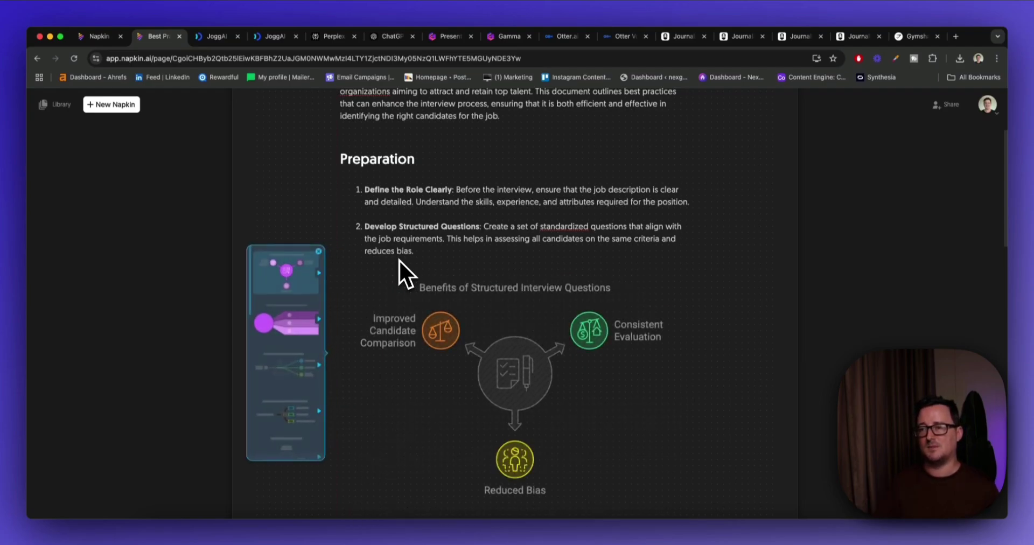
{"action": "left_click", "coordinate": [295, 288]}
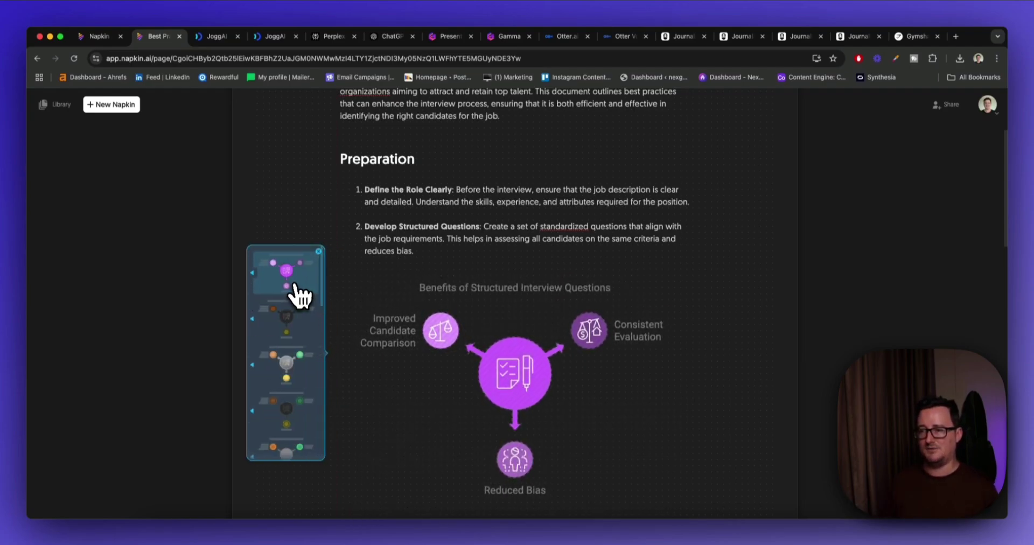
{"action": "left_click", "coordinate": [300, 323]}
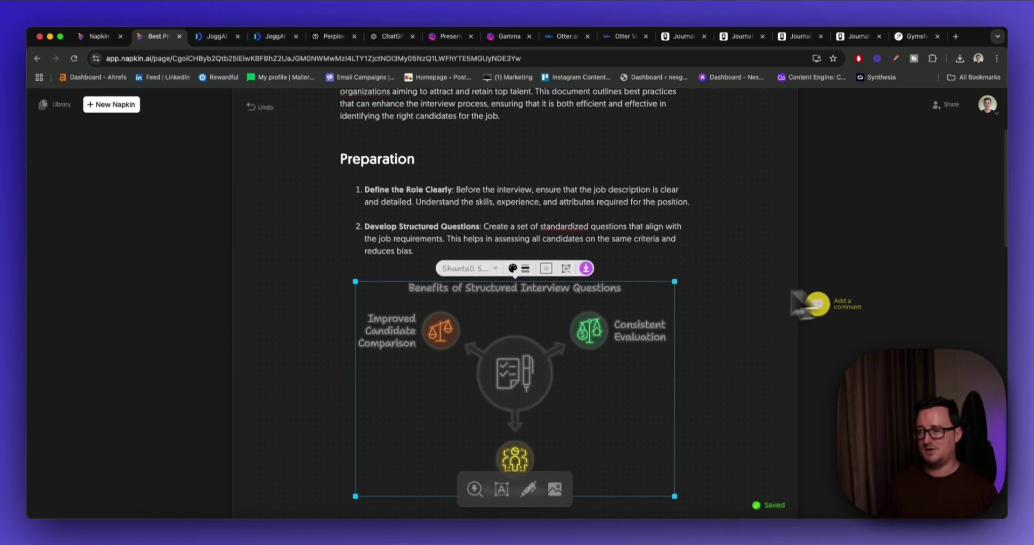
Step: Check the font and colour options of the inserted Benefits of Structured Interview Questions visual and deselect it
{"action": "scroll", "coordinate": [562, 299], "scroll_direction": "down", "scroll_amount": 1}
{"action": "left_click", "coordinate": [486, 244]}
{"action": "left_click", "coordinate": [512, 242]}
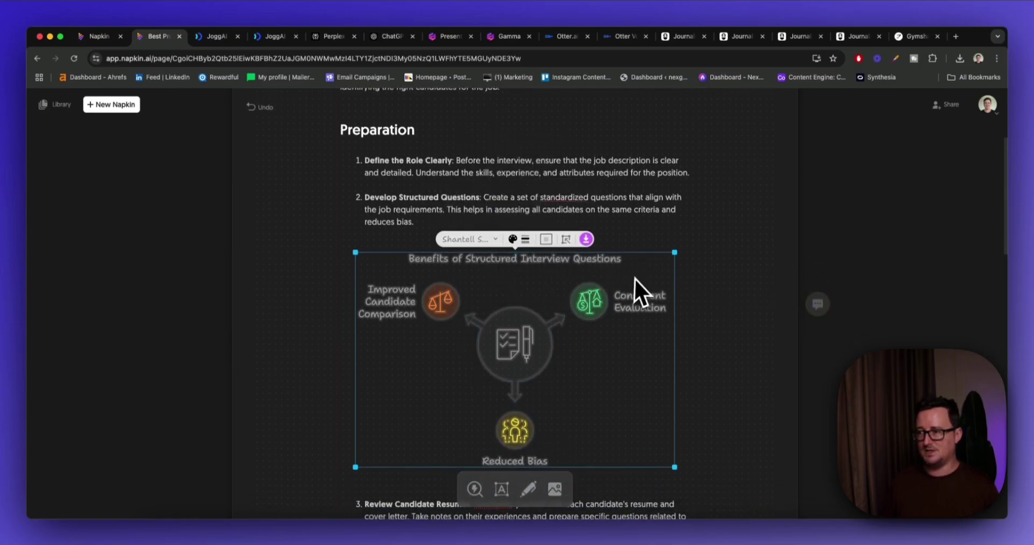
{"action": "left_click", "coordinate": [814, 292]}
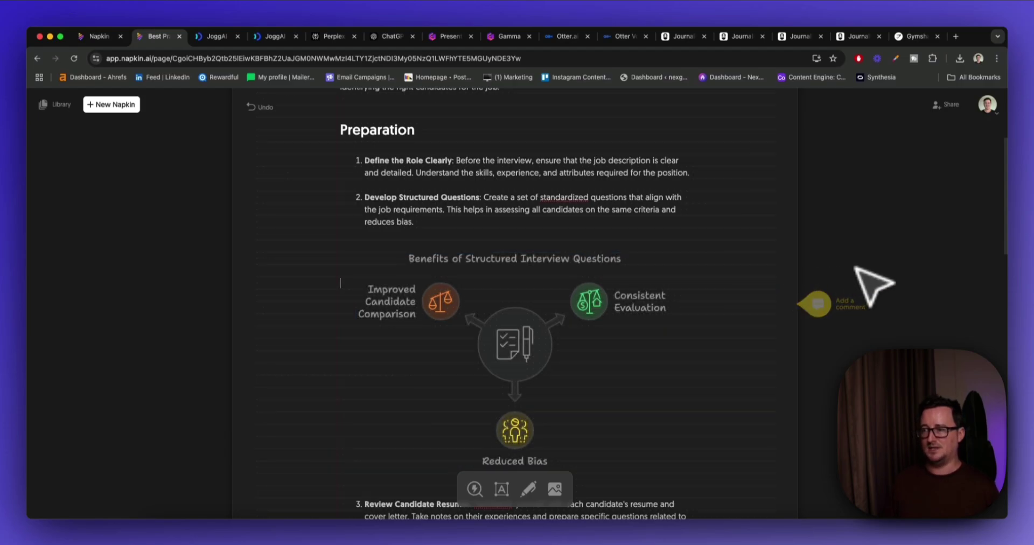
{"action": "scroll", "coordinate": [849, 305], "scroll_direction": "down", "scroll_amount": 1}
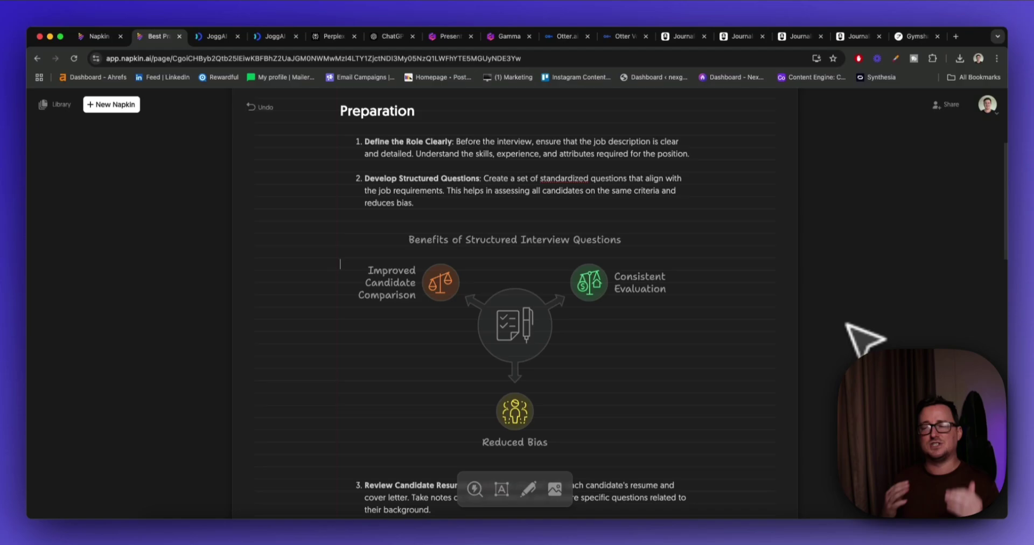
{"action": "scroll", "coordinate": [843, 323], "scroll_direction": "up", "scroll_amount": 5}
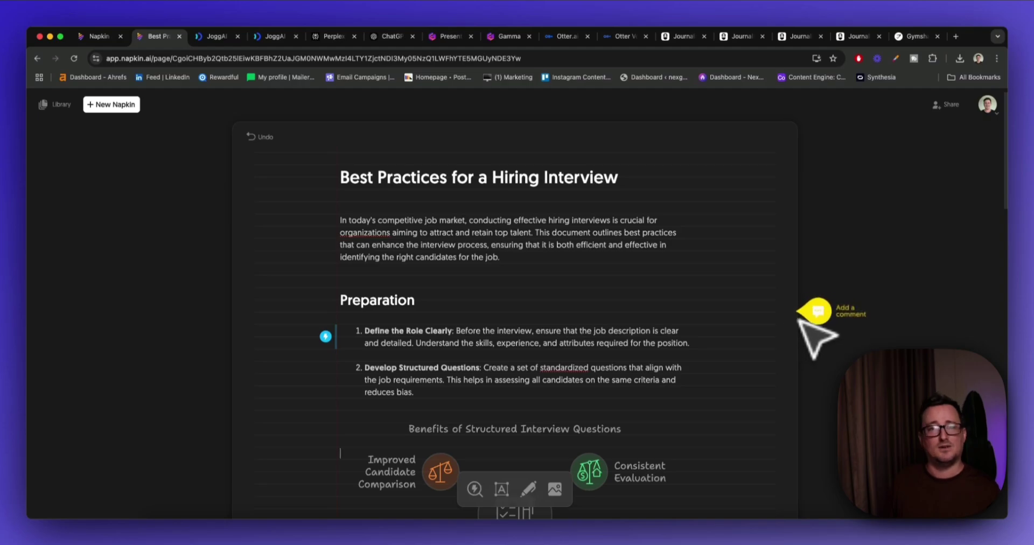
{"action": "scroll", "coordinate": [798, 318], "scroll_direction": "down", "scroll_amount": 1}
{"action": "scroll", "coordinate": [816, 334], "scroll_direction": "down", "scroll_amount": 5}
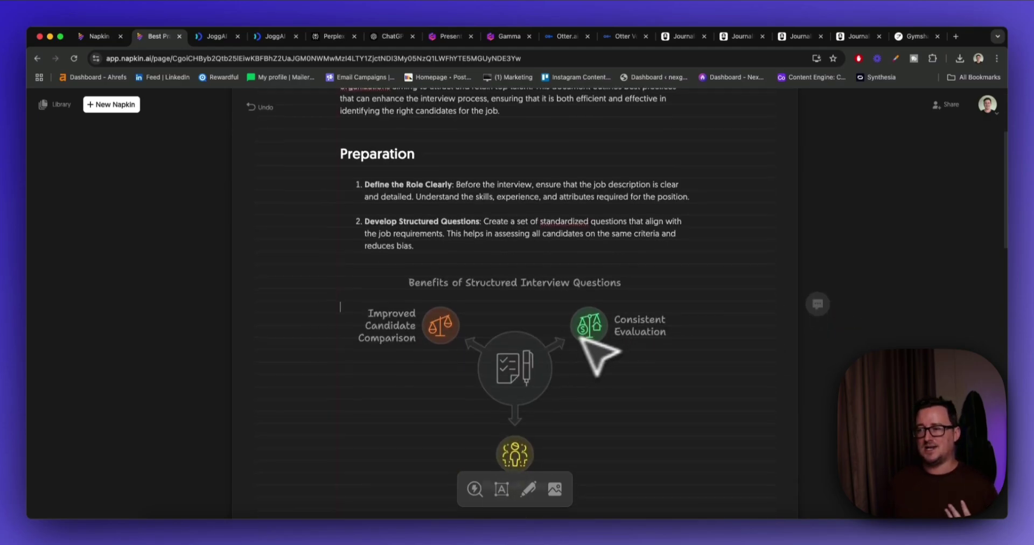
{"action": "scroll", "coordinate": [596, 355], "scroll_direction": "down", "scroll_amount": 3}
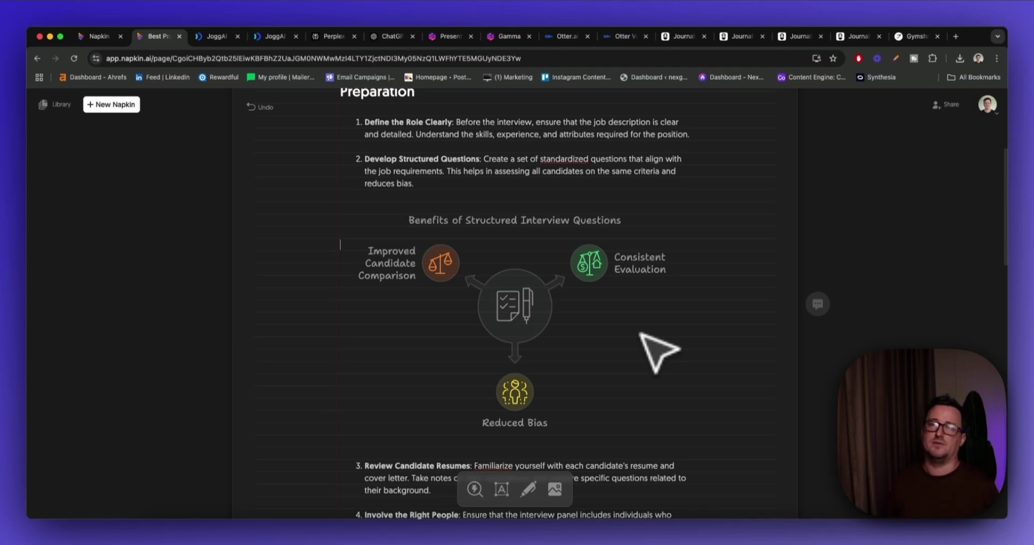
{"action": "scroll", "coordinate": [658, 351], "scroll_direction": "up", "scroll_amount": 5}
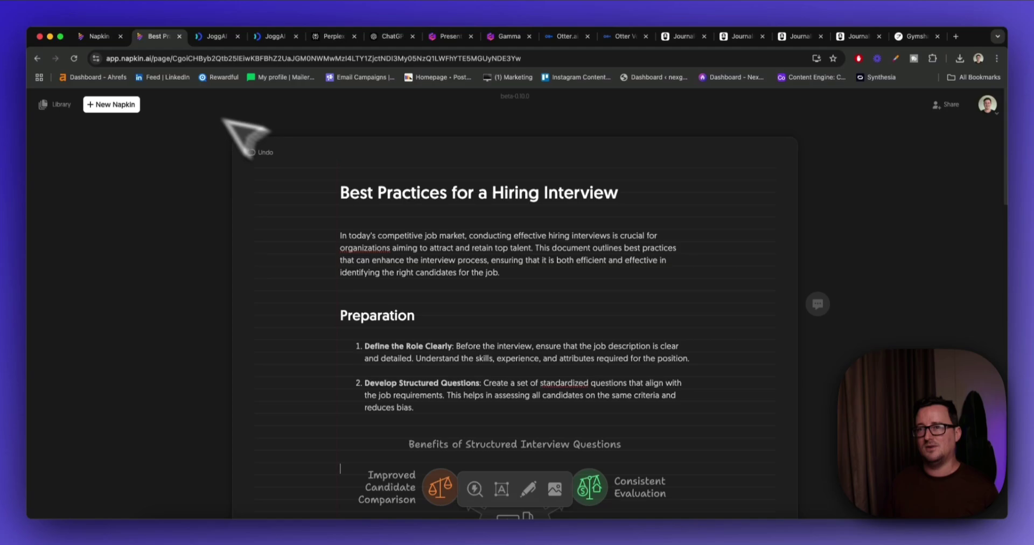
Step: Open the pricing page on the Napkin website and compare the Starter, Professional and Enterprise plans
{"action": "left_click", "coordinate": [108, 36]}
{"action": "scroll", "coordinate": [458, 204], "scroll_direction": "up", "scroll_amount": 15}
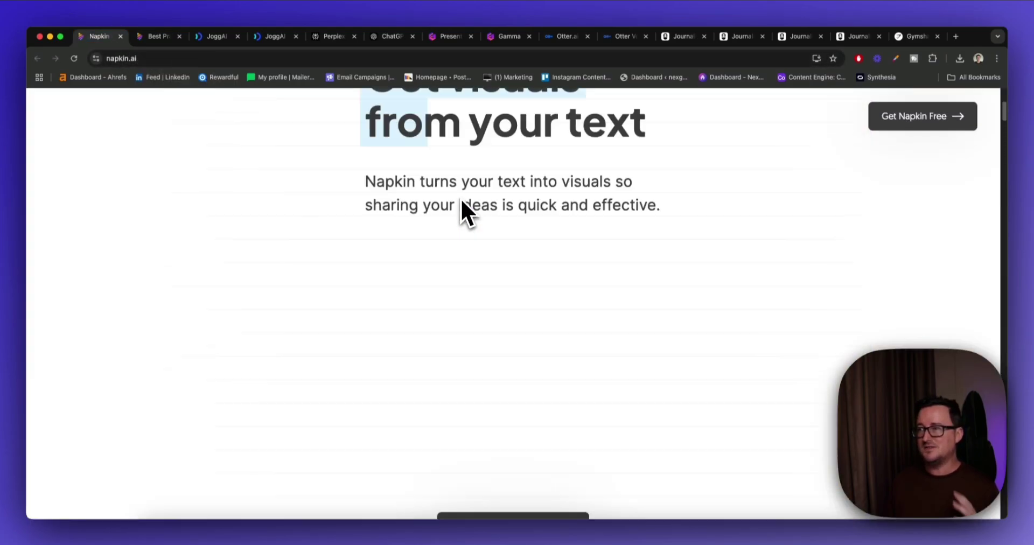
{"action": "left_click", "coordinate": [506, 123]}
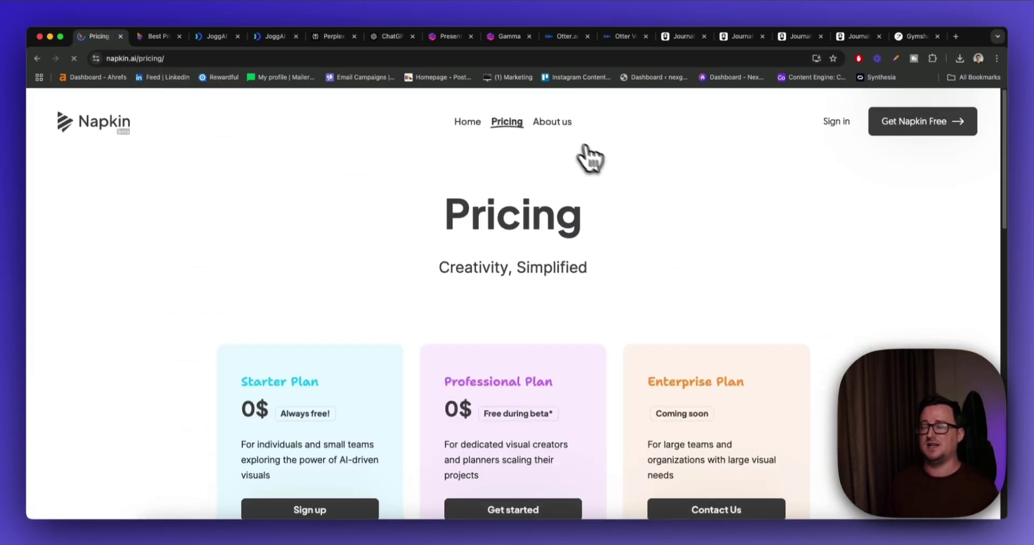
{"action": "scroll", "coordinate": [743, 212], "scroll_direction": "down", "scroll_amount": 4}
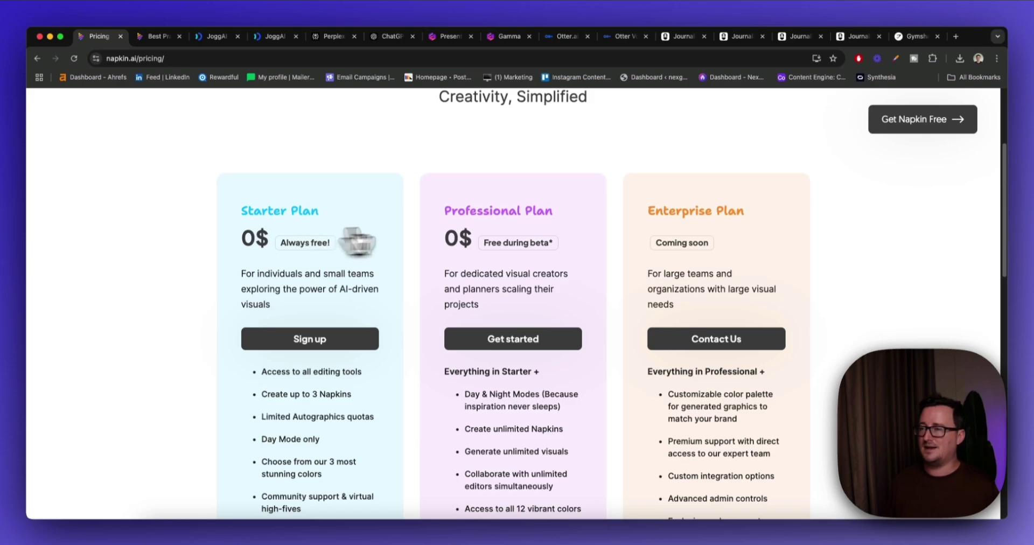
{"action": "scroll", "coordinate": [517, 240], "scroll_direction": "down", "scroll_amount": 1}
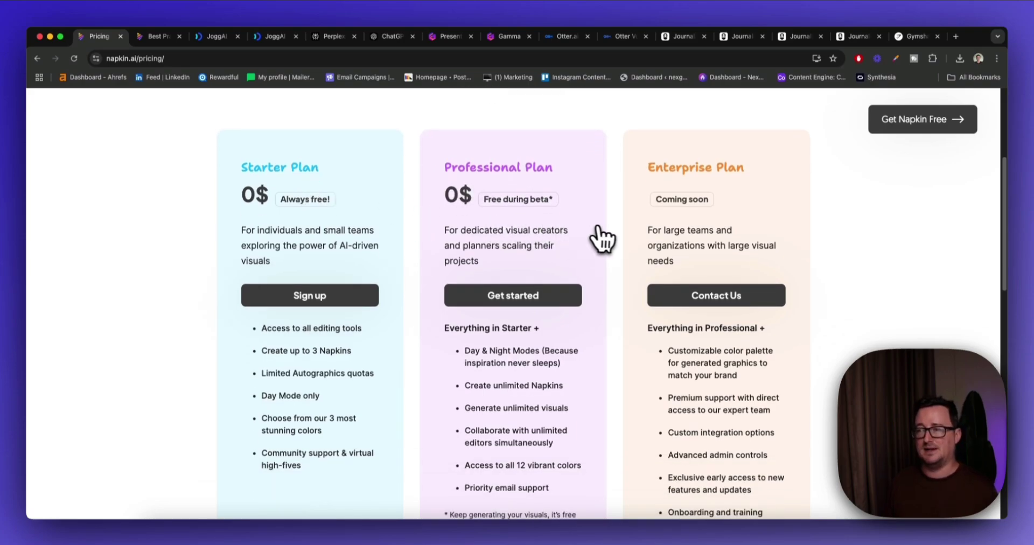
{"action": "scroll", "coordinate": [604, 237], "scroll_direction": "down", "scroll_amount": 1}
{"action": "scroll", "coordinate": [608, 243], "scroll_direction": "up", "scroll_amount": 1}
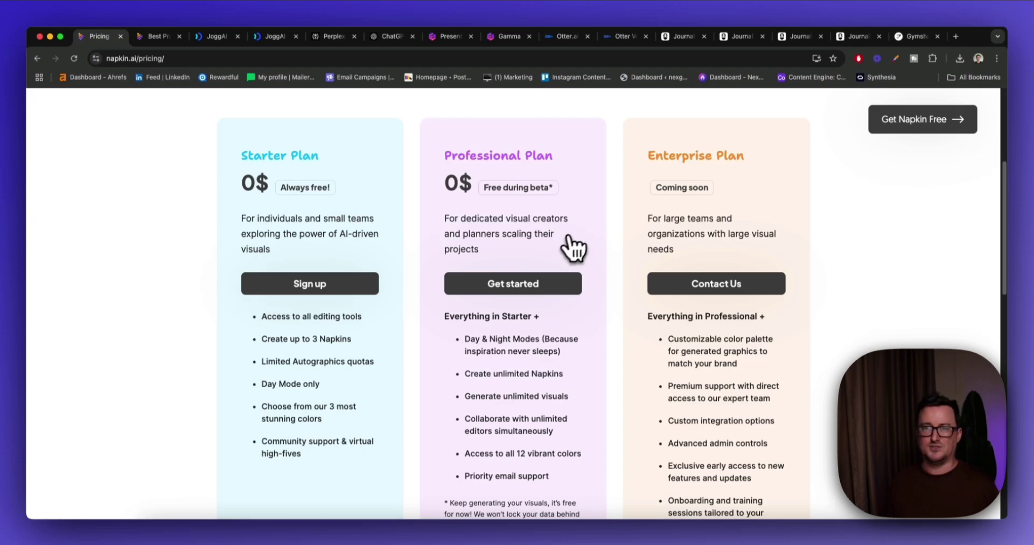
{"action": "scroll", "coordinate": [575, 237], "scroll_direction": "up", "scroll_amount": 5}
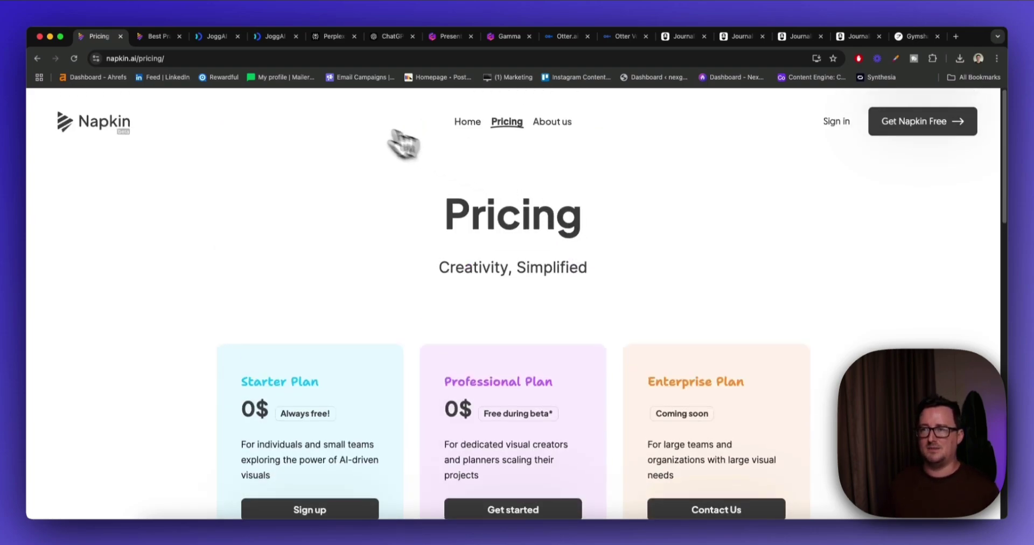
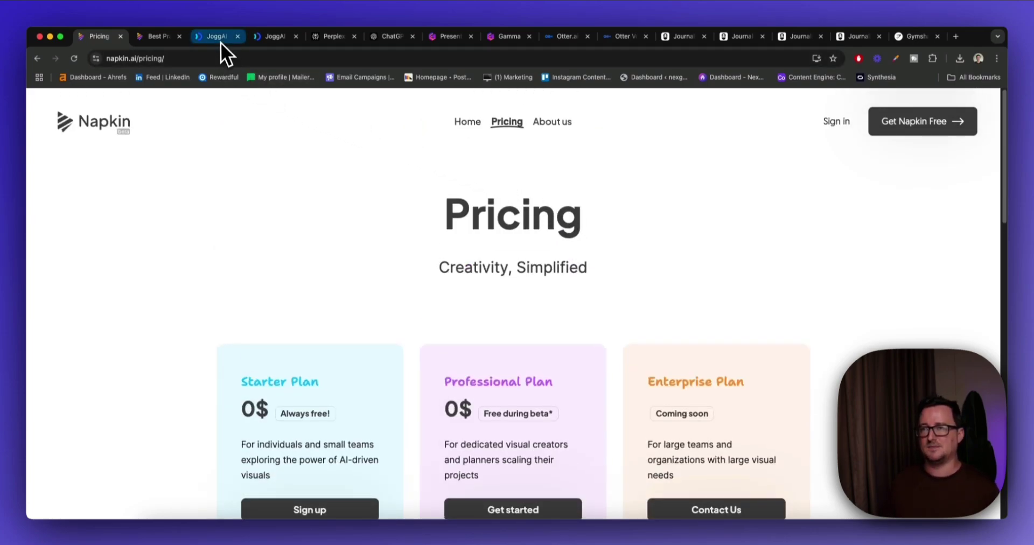
Step: Switch to the Gymshark product page and copy the full URL of the Adapt Safari Seamless Bralette
{"action": "mouse_move", "coordinate": [197, 237]}
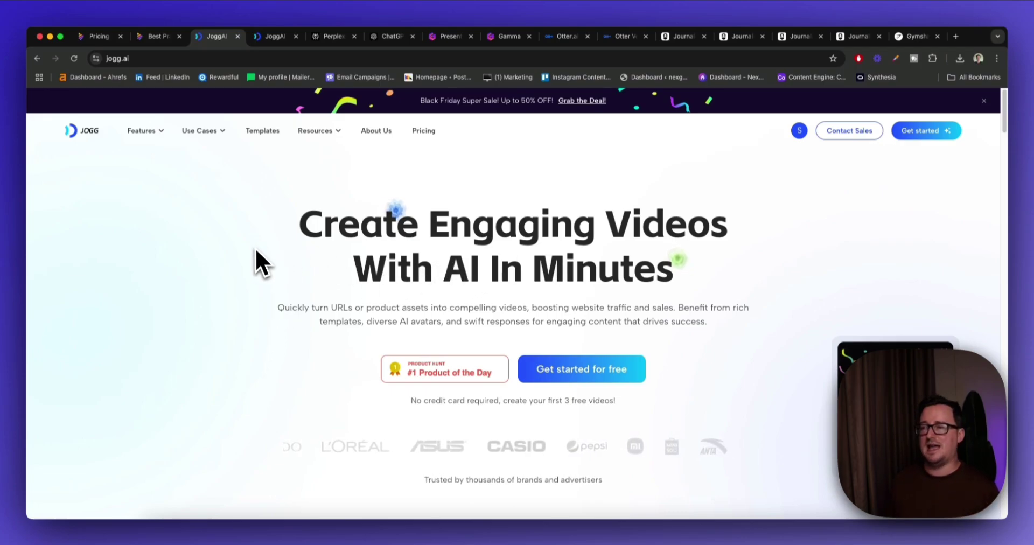
{"action": "left_click", "coordinate": [269, 41]}
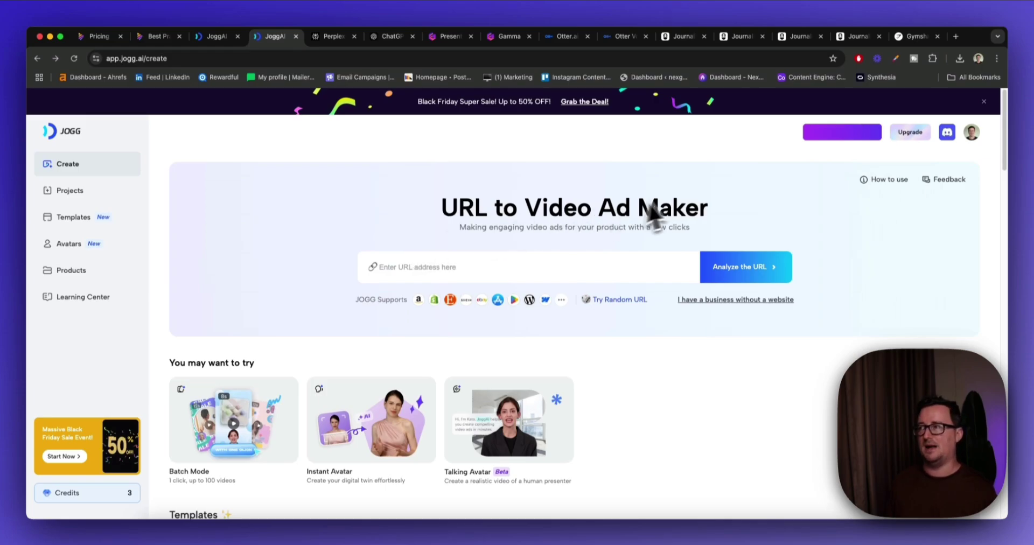
{"action": "left_click", "coordinate": [910, 37]}
{"action": "left_click", "coordinate": [499, 58]}
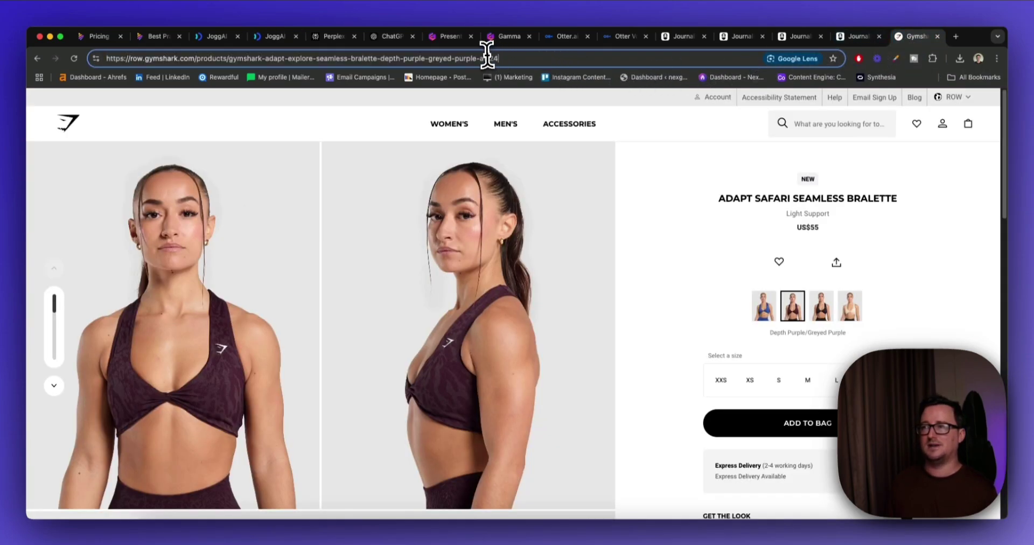
{"action": "left_click_drag", "start_coordinate": [500, 58], "coordinate": [138, 58]}
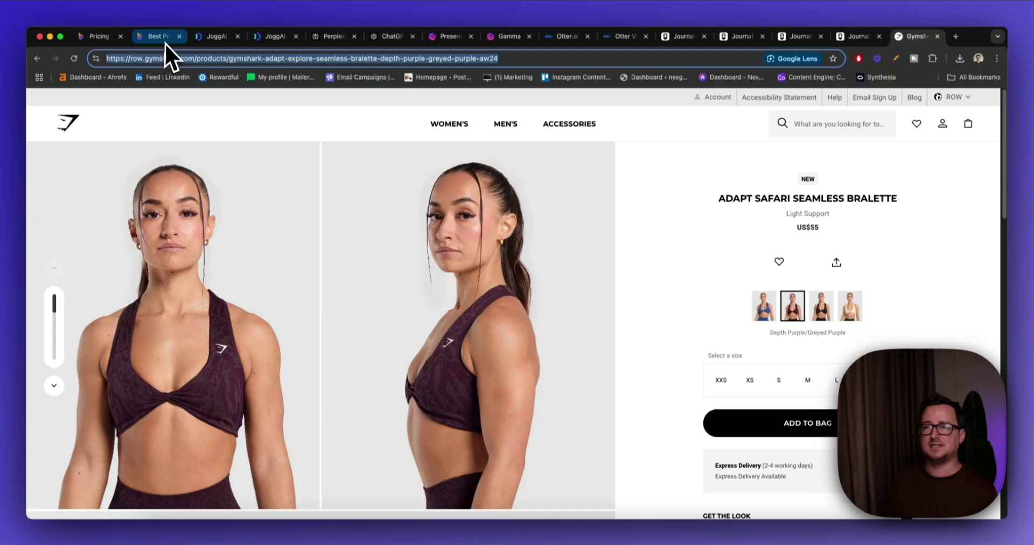
Step: Switch to JoggAI's URL to Video Ad Maker, enter the copied Gymshark product URL and analyze it
{"action": "left_click", "coordinate": [208, 38]}
{"action": "left_click", "coordinate": [273, 36]}
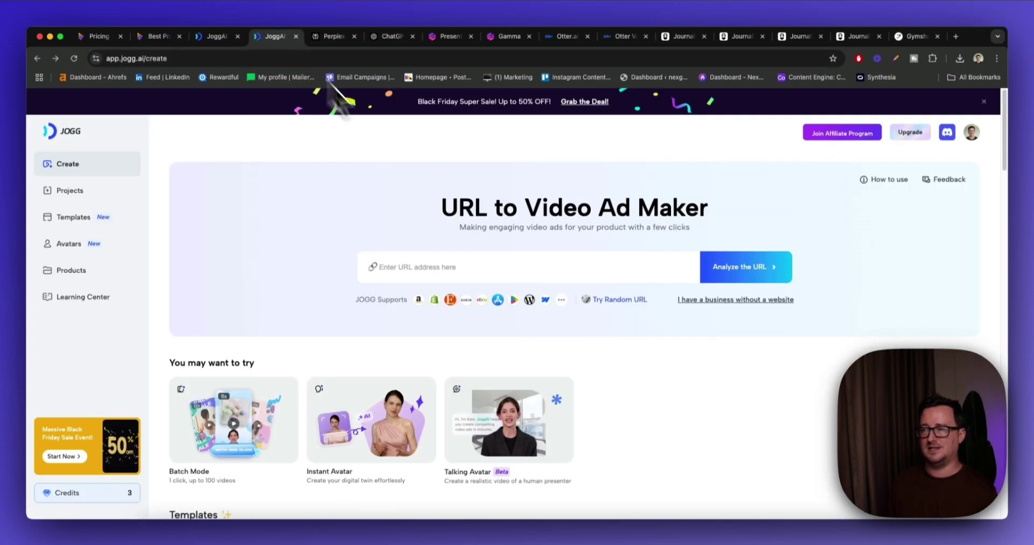
{"action": "left_click", "coordinate": [521, 267]}
{"action": "type", "text": "https://www.gymshark.com/products/gymshark-adapt-explore-seamless-bralette-depth-purple-greyed-purple-aw24"}
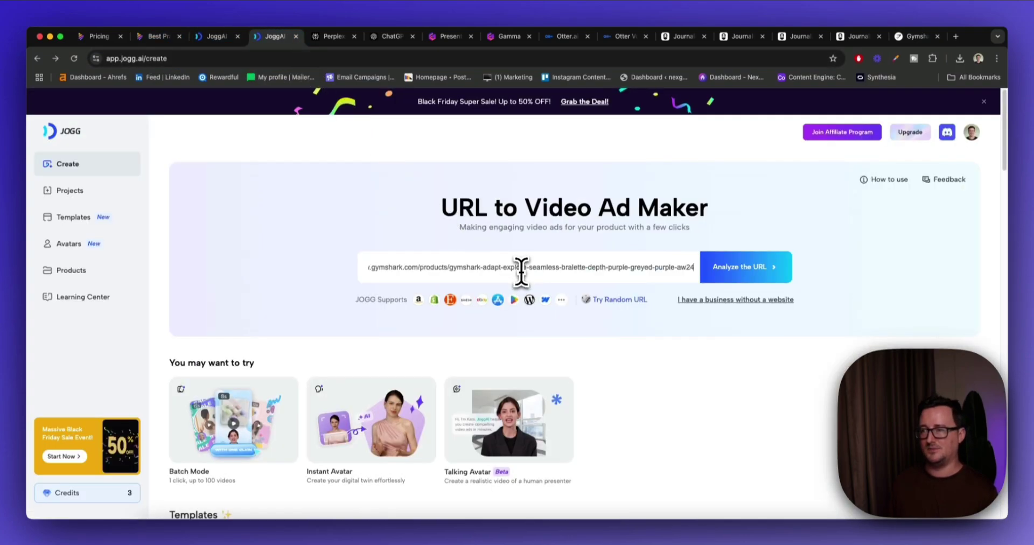
{"action": "left_click", "coordinate": [733, 272]}
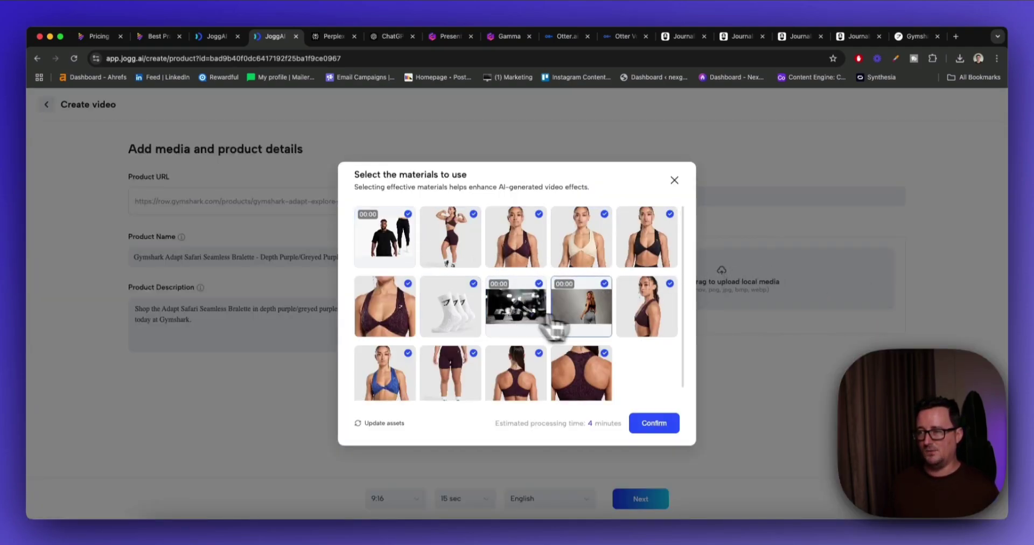
Step: Exclude the black men's outfit video and the white socks image from the video materials and confirm the selection
{"action": "left_click", "coordinate": [415, 239]}
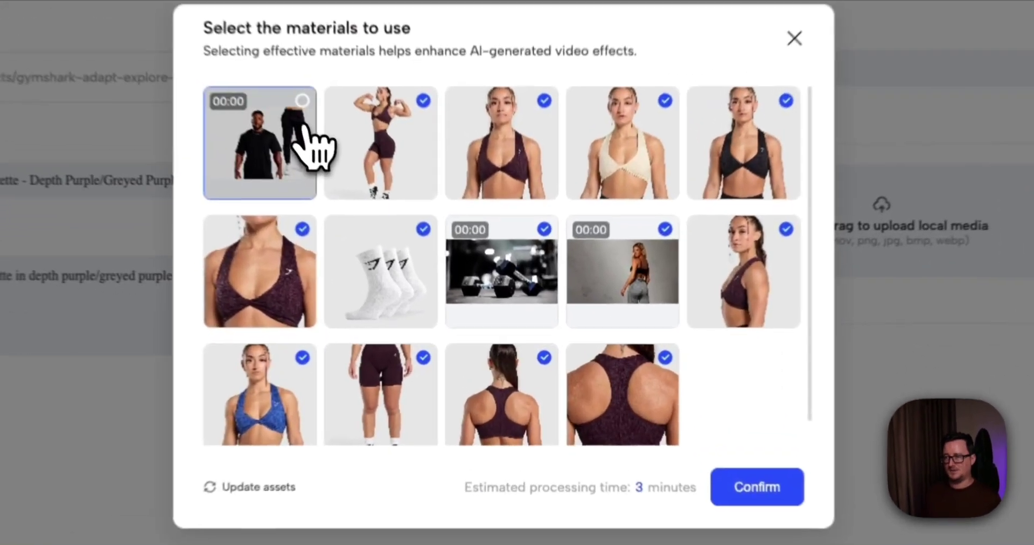
{"action": "left_click", "coordinate": [459, 293]}
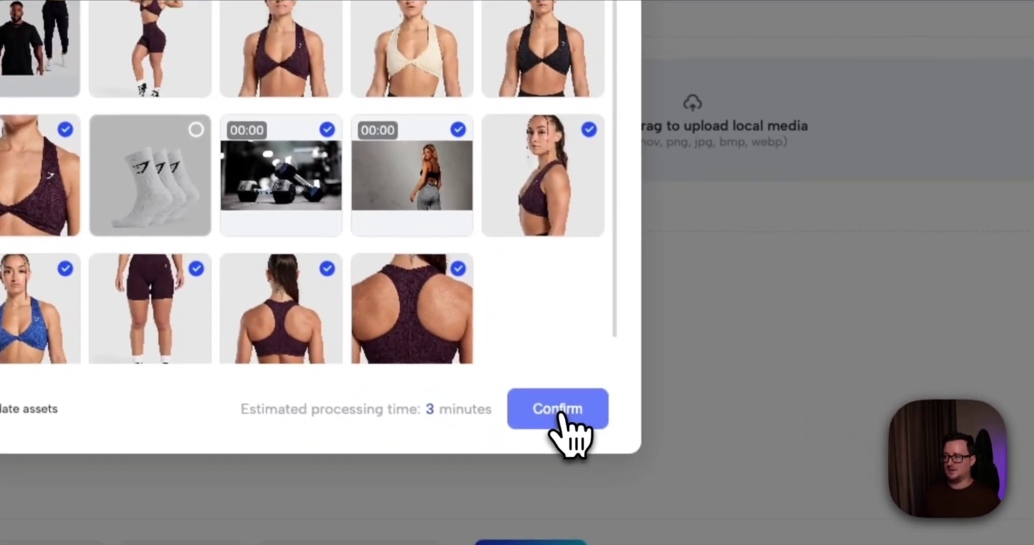
{"action": "left_click", "coordinate": [622, 435]}
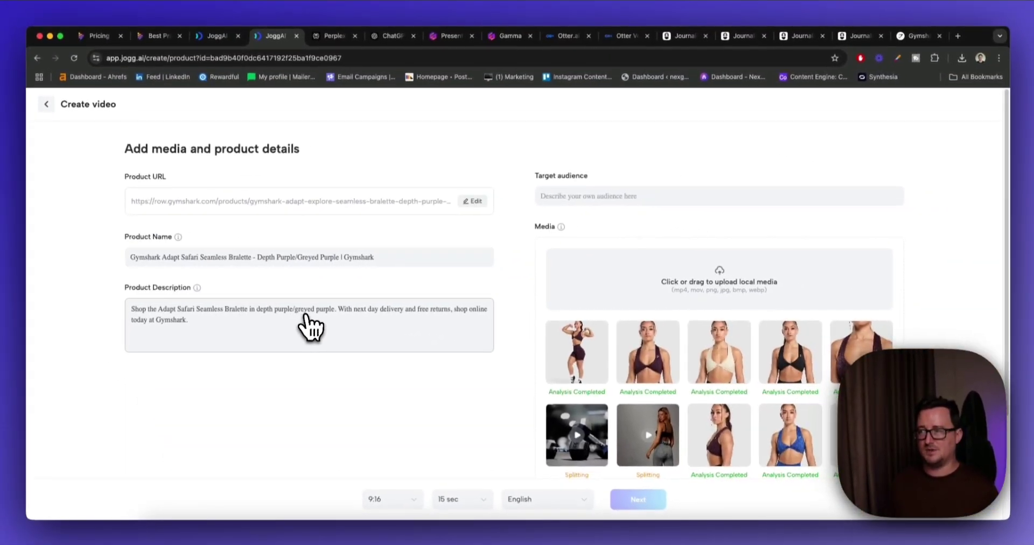
Step: Set the target audience to "Women who go to the gym", check the added media and continue to the next video stage
{"action": "left_click", "coordinate": [603, 197]}
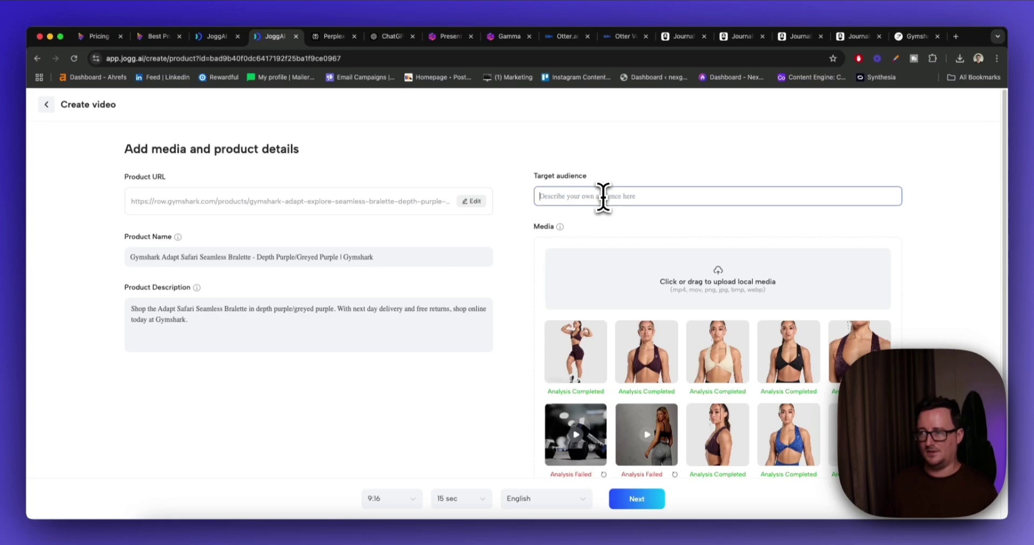
{"action": "type", "text": "Women who go to t"}
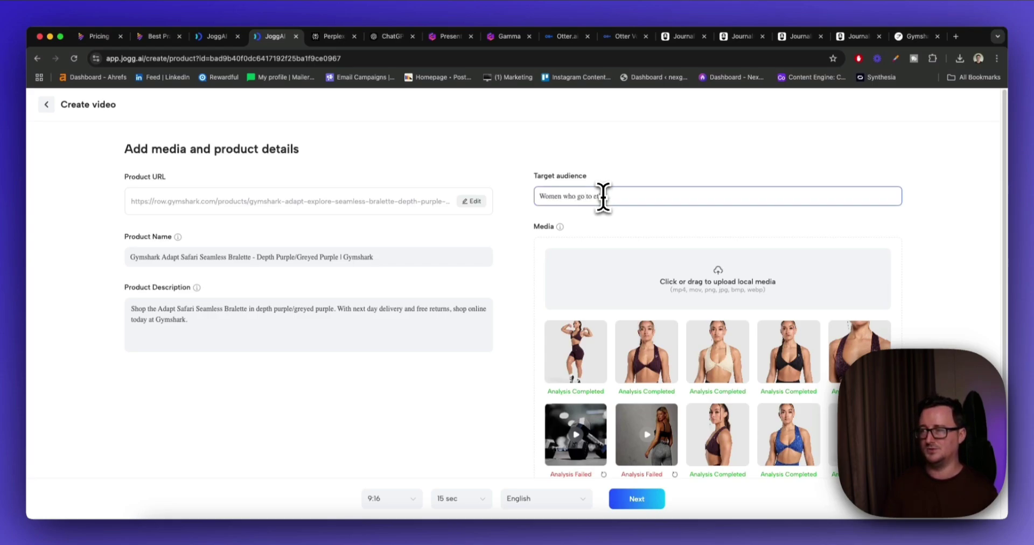
{"action": "type", "text": "he gym"}
{"action": "scroll", "coordinate": [565, 301], "scroll_direction": "down", "scroll_amount": 5}
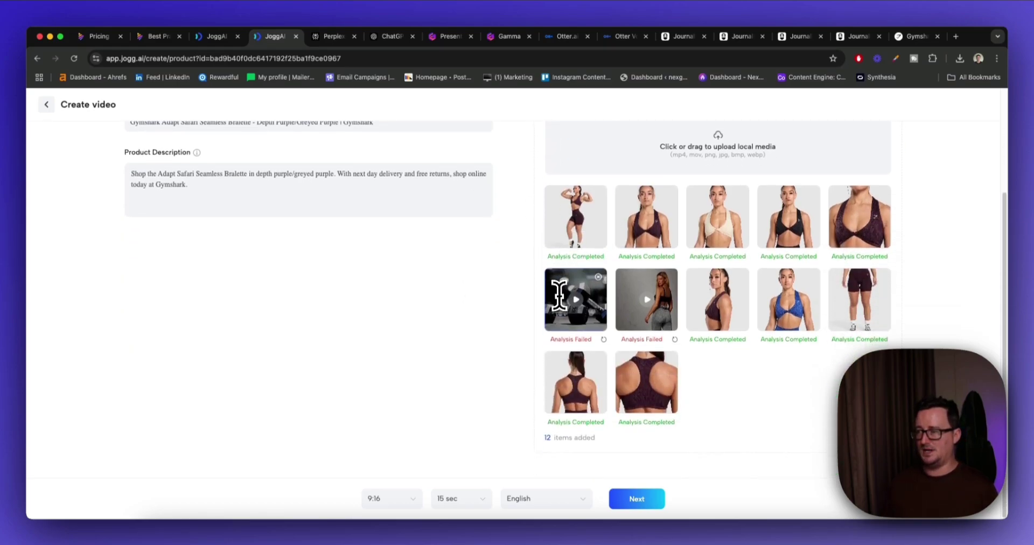
{"action": "scroll", "coordinate": [559, 295], "scroll_direction": "up", "scroll_amount": 2}
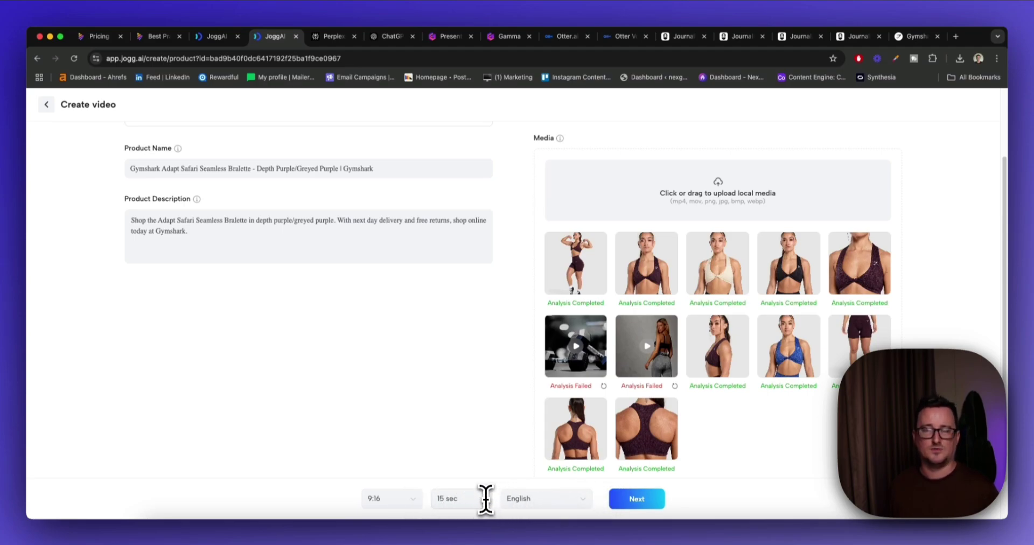
{"action": "left_click", "coordinate": [627, 503]}
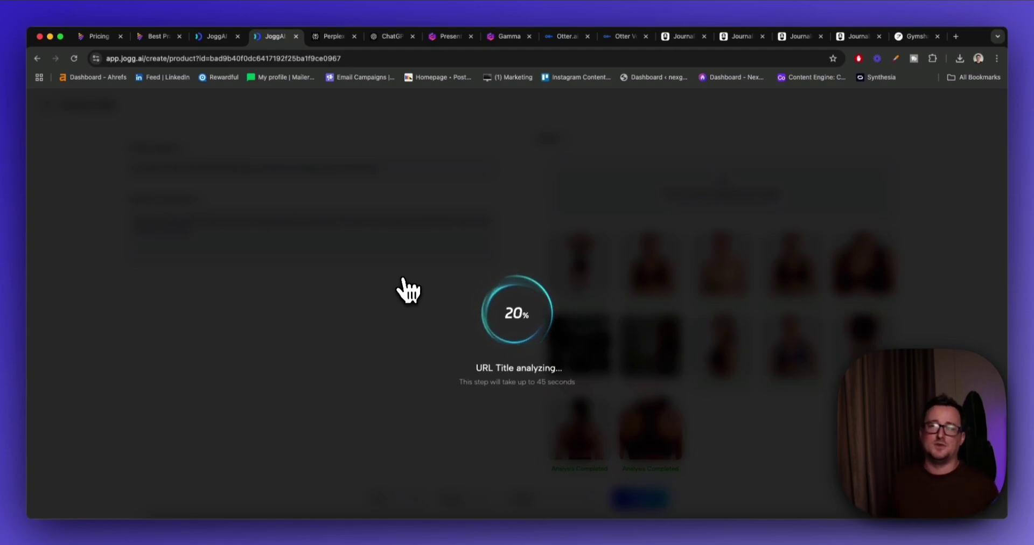
Step: Switch to Perplexity, turn off Pro search and ask "how fast can cheetahs run"
{"action": "left_click", "coordinate": [332, 37]}
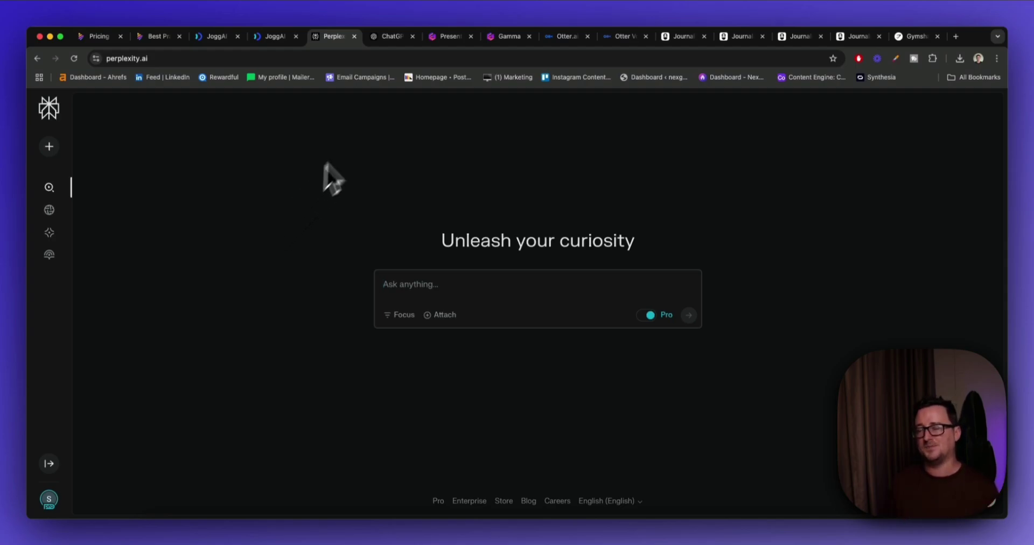
{"action": "left_click", "coordinate": [393, 38]}
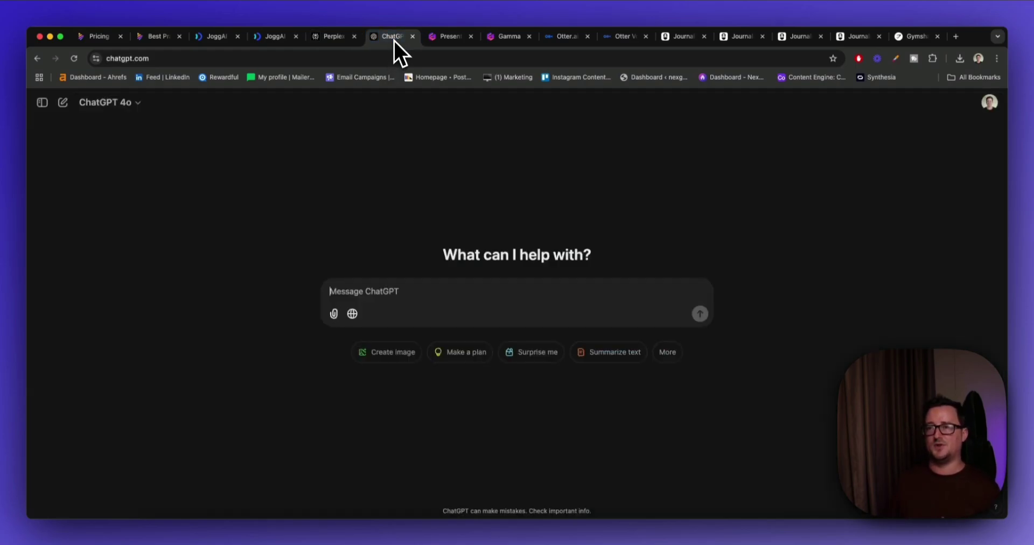
{"action": "left_click", "coordinate": [338, 37]}
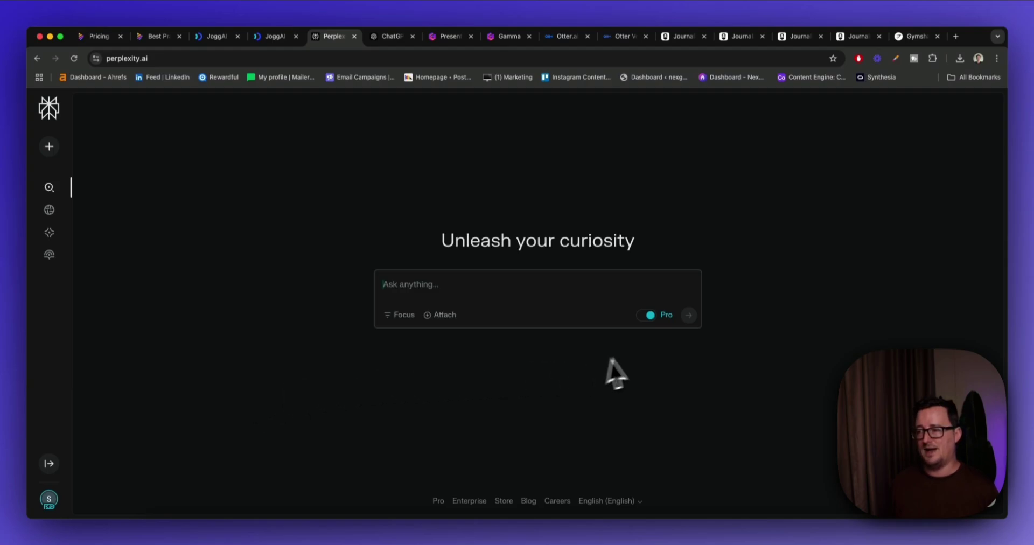
{"action": "left_click", "coordinate": [652, 321]}
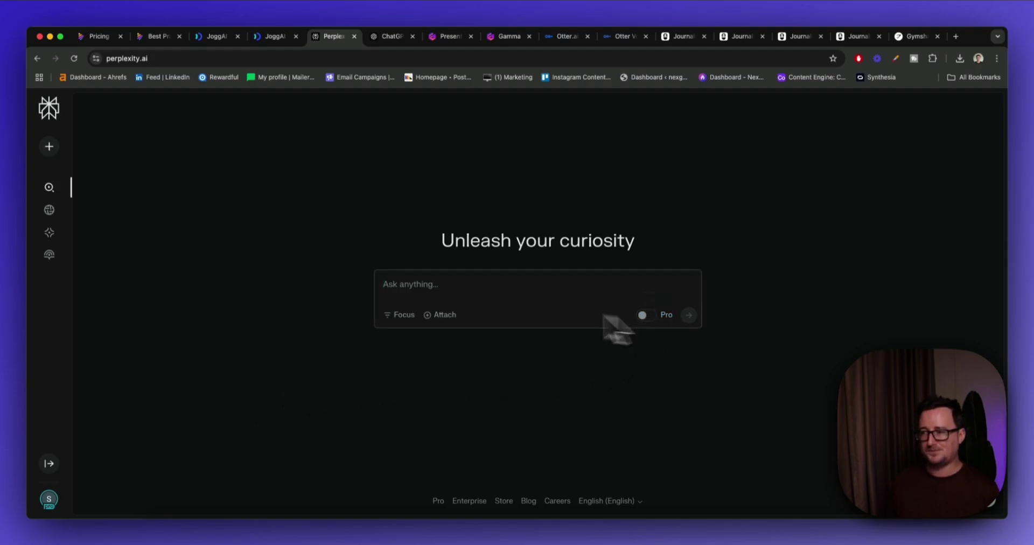
{"action": "type", "text": "how fast can cheet"}
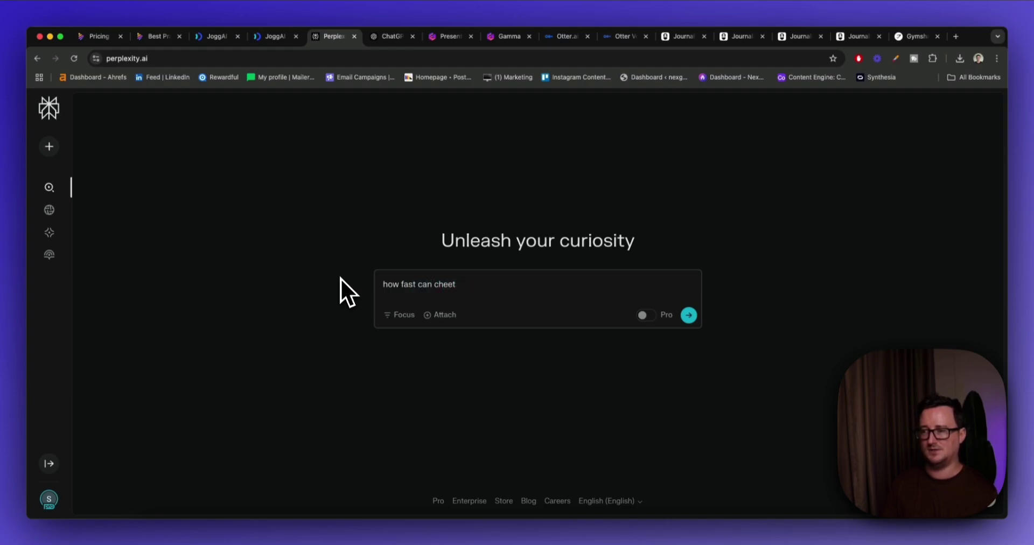
{"action": "type", "text": "ahs run"}
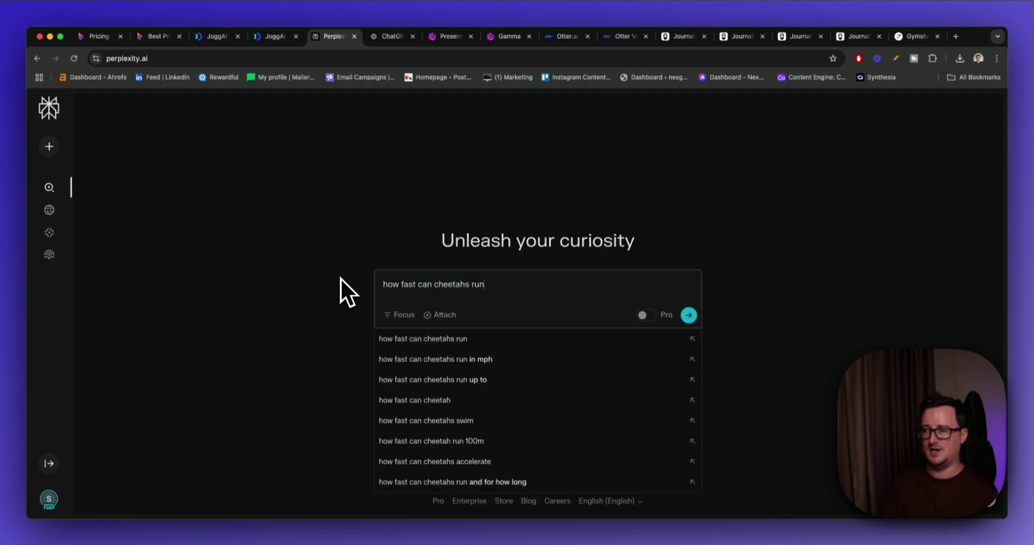
{"action": "left_click", "coordinate": [689, 316]}
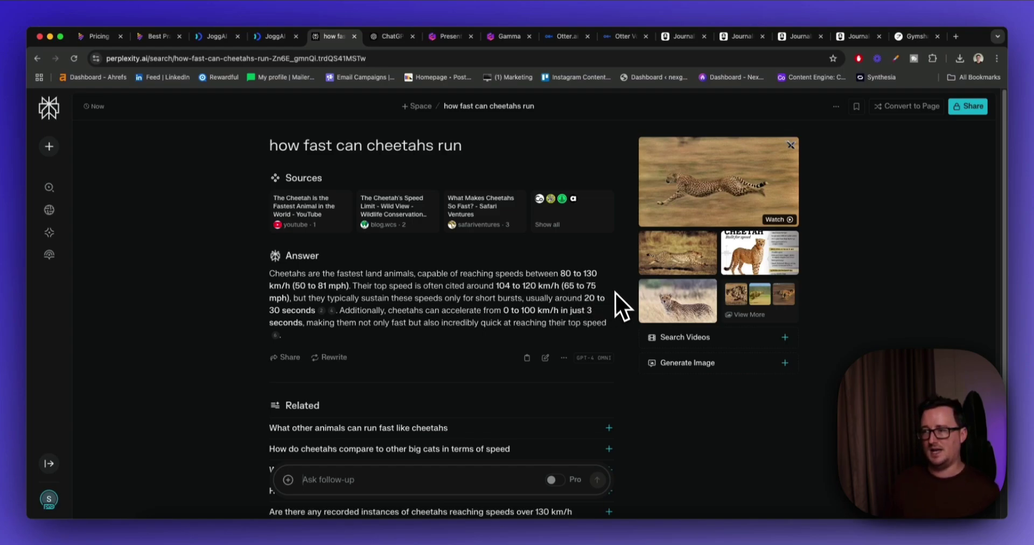
Step: Look through the cheetah speed answer and preview the Wildlife Conservation Society source
{"action": "scroll", "coordinate": [622, 322], "scroll_direction": "down", "scroll_amount": 2}
{"action": "scroll", "coordinate": [623, 322], "scroll_direction": "up", "scroll_amount": 2}
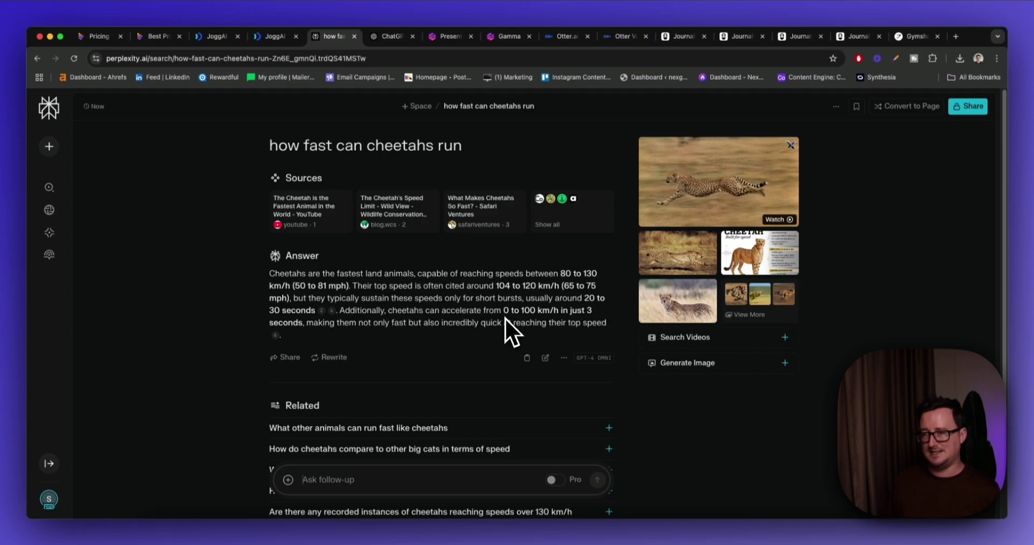
{"action": "mouse_move", "coordinate": [380, 226]}
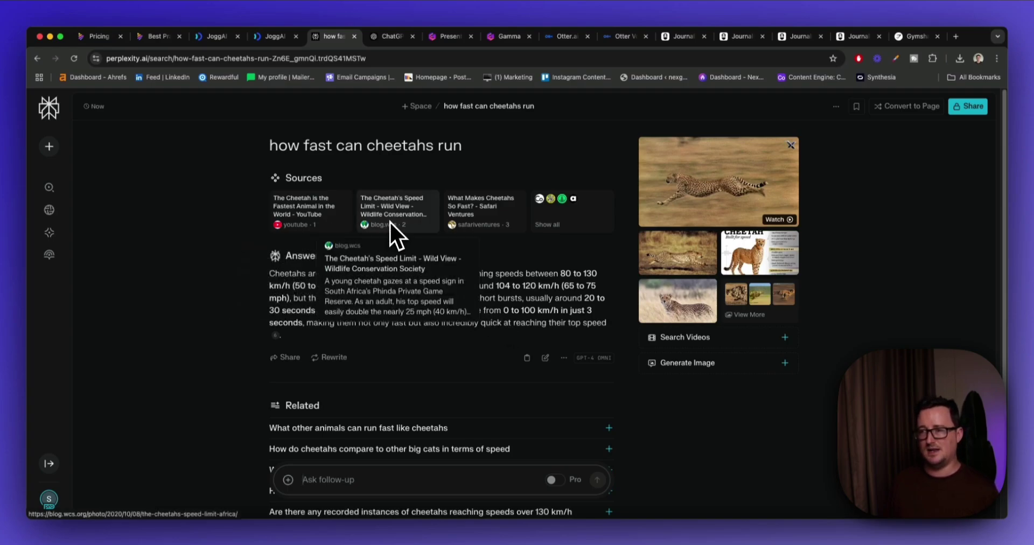
Step: Preview the Safari Ventures source, look through the complete list of sources for the cheetah speed answer and close it
{"action": "mouse_move", "coordinate": [452, 222]}
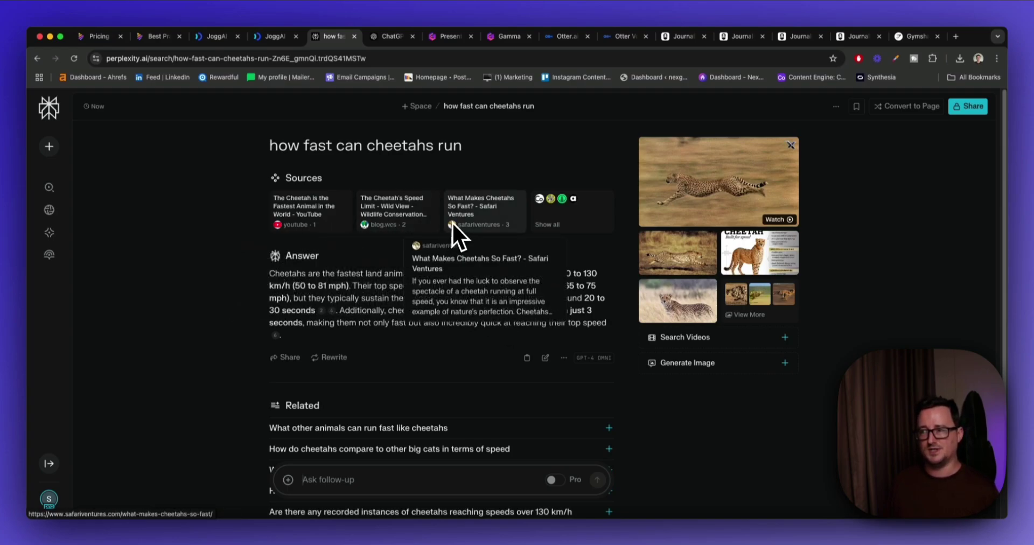
{"action": "left_click", "coordinate": [545, 226]}
{"action": "scroll", "coordinate": [722, 307], "scroll_direction": "down", "scroll_amount": 3}
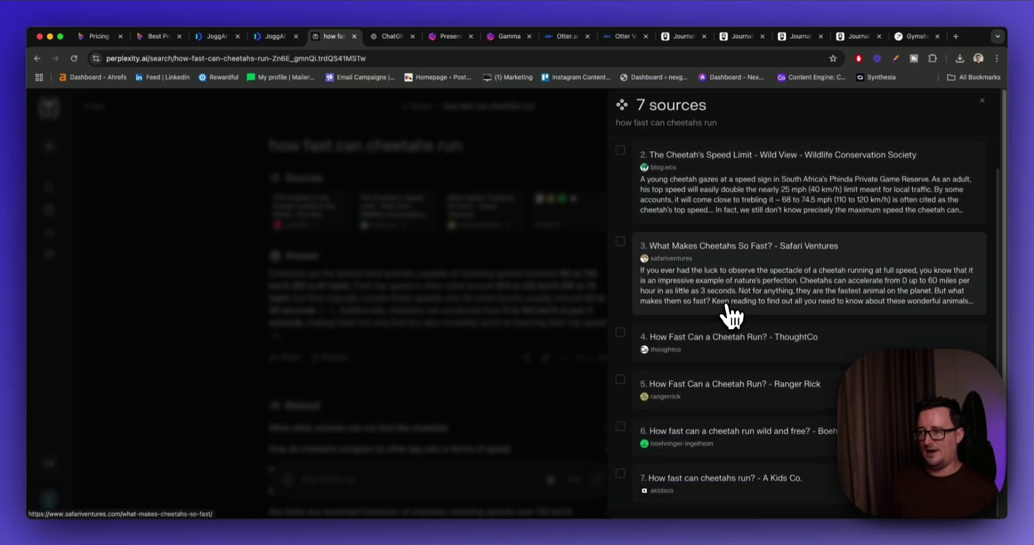
{"action": "scroll", "coordinate": [727, 307], "scroll_direction": "up", "scroll_amount": 3}
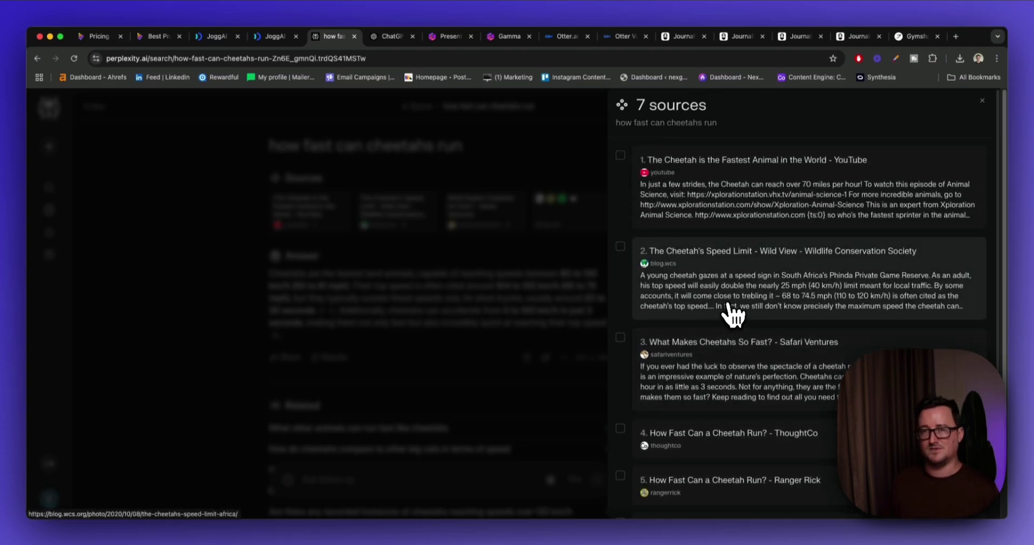
{"action": "left_click", "coordinate": [982, 101]}
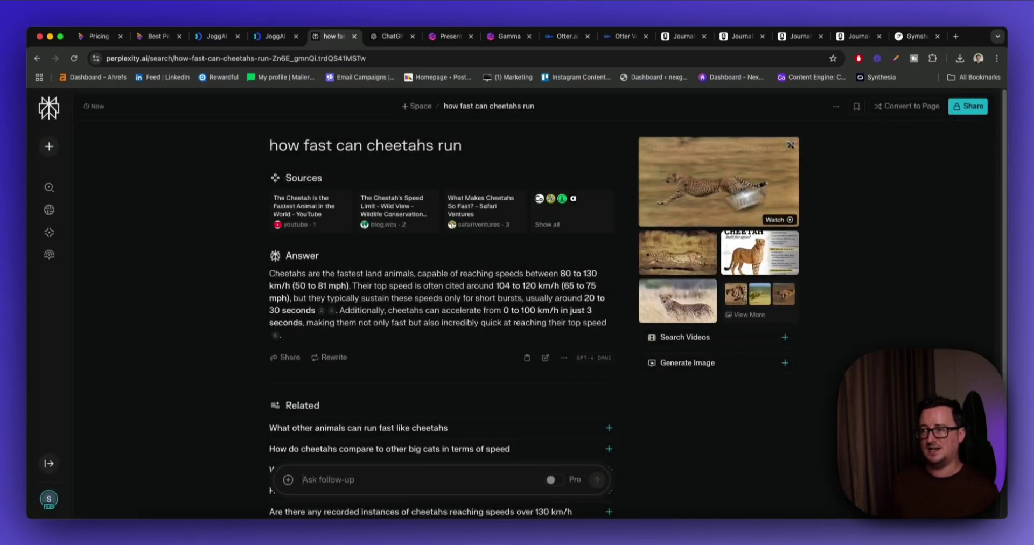
Step: Reopen the full source list, tick the Wildlife Conservation Society source, look over the list and close it
{"action": "left_click", "coordinate": [586, 229]}
{"action": "left_click", "coordinate": [625, 249]}
{"action": "scroll", "coordinate": [693, 330], "scroll_direction": "down", "scroll_amount": 2}
{"action": "scroll", "coordinate": [722, 355], "scroll_direction": "up", "scroll_amount": 2}
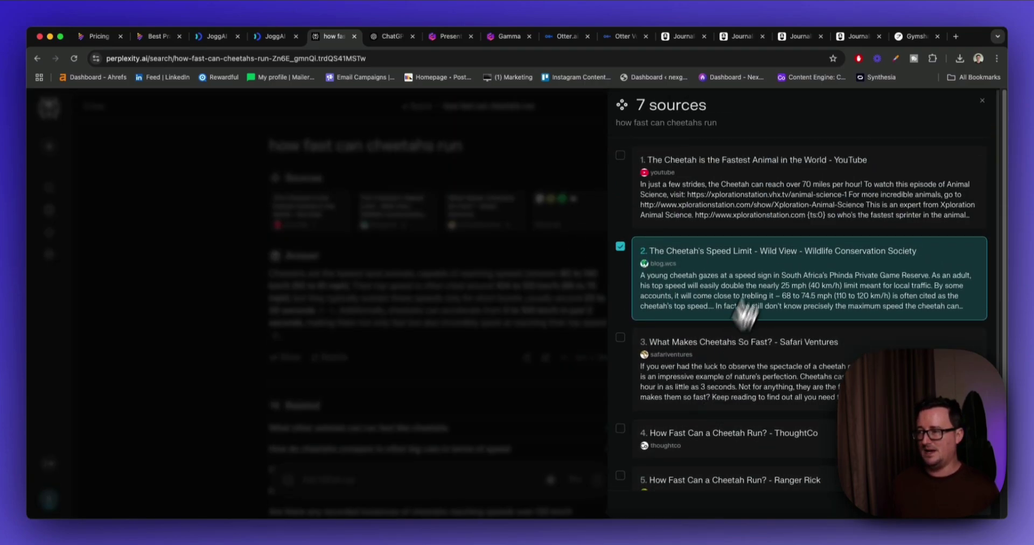
{"action": "left_click", "coordinate": [982, 101]}
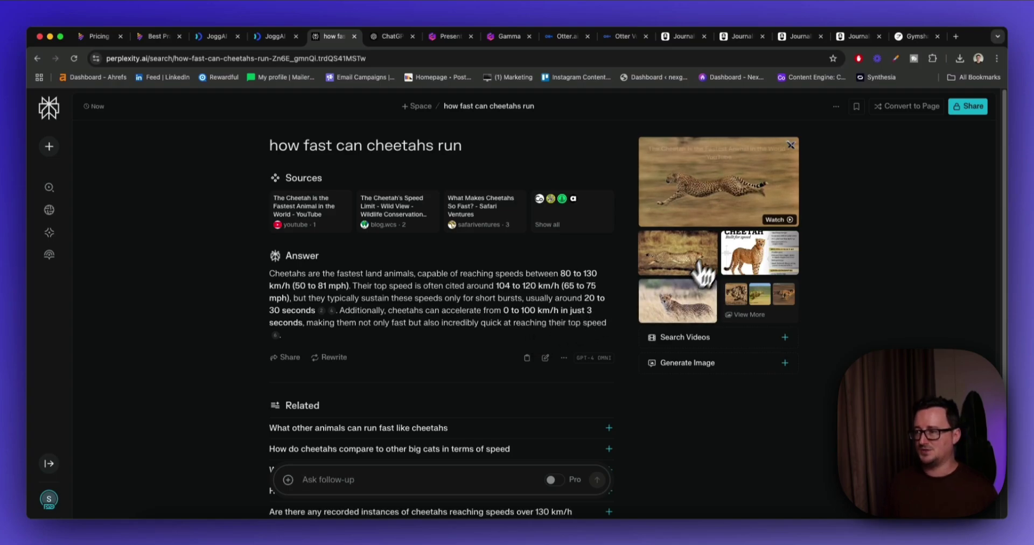
Step: Ask the related question "What physical traits make cheetahs so fast" and review its answer and sources
{"action": "scroll", "coordinate": [690, 307], "scroll_direction": "down", "scroll_amount": 3}
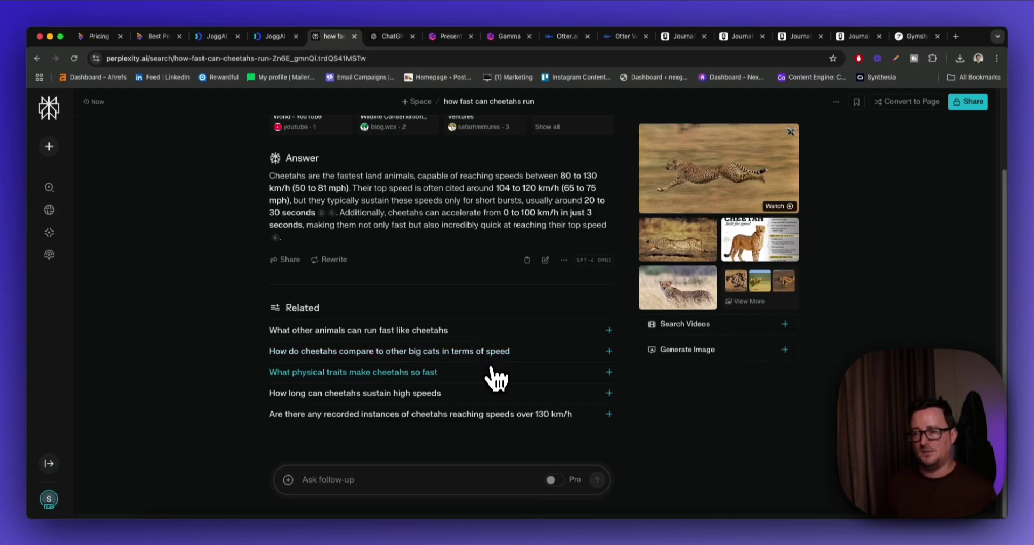
{"action": "left_click", "coordinate": [401, 373]}
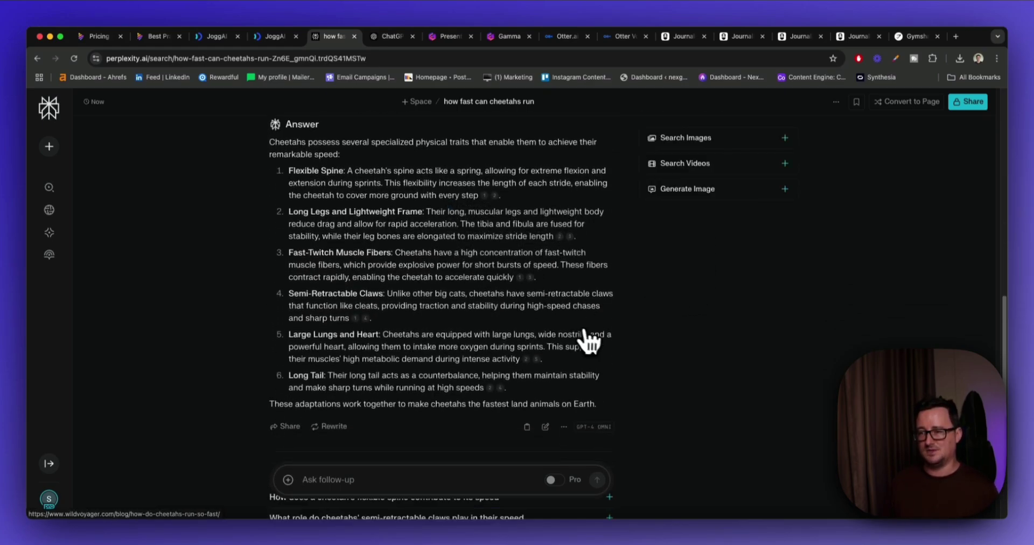
{"action": "scroll", "coordinate": [592, 341], "scroll_direction": "up", "scroll_amount": 10}
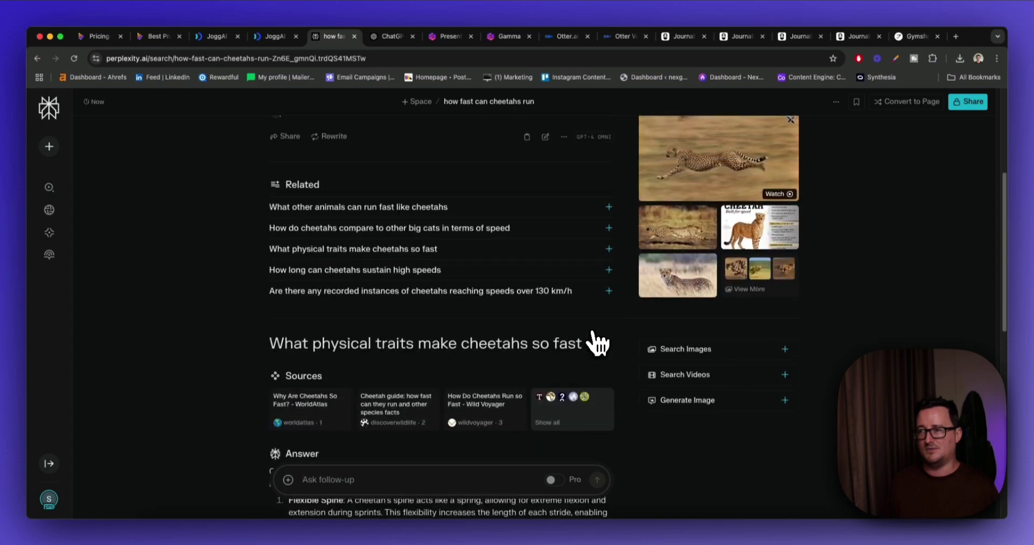
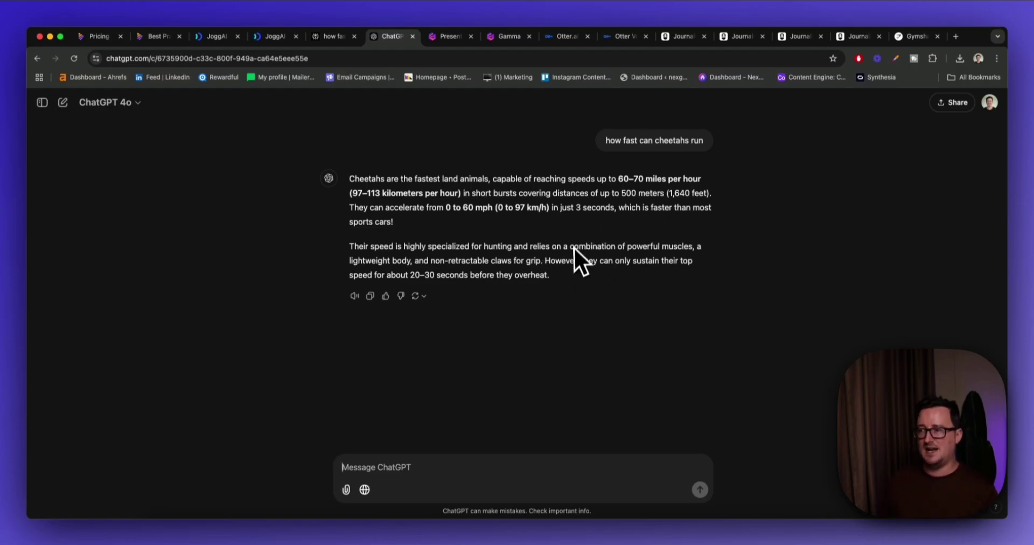
Step: Switch from ChatGPT back to Perplexity and review the cheetah speed answer, its sources, images and related questions for comparison
{"action": "left_click", "coordinate": [334, 37]}
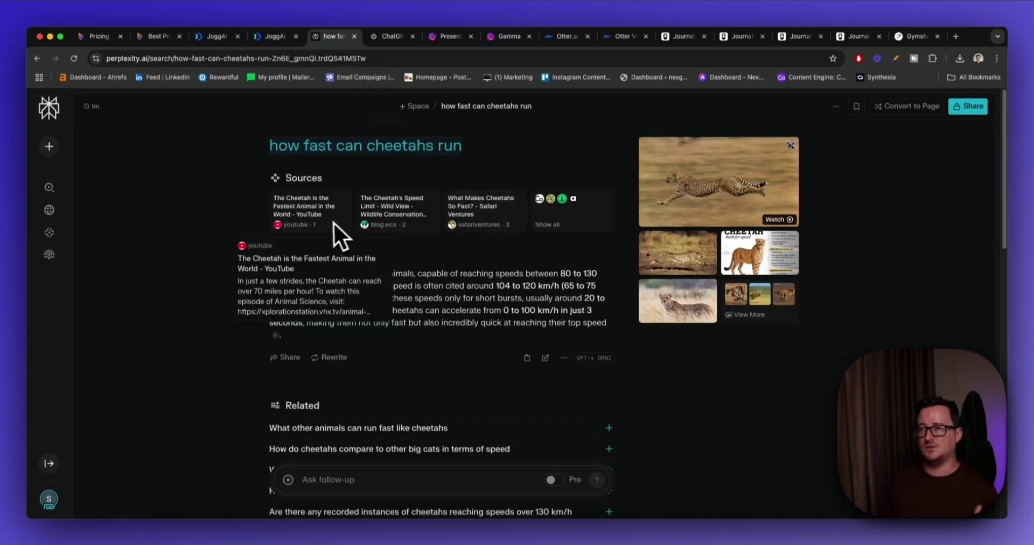
{"action": "mouse_move", "coordinate": [522, 244]}
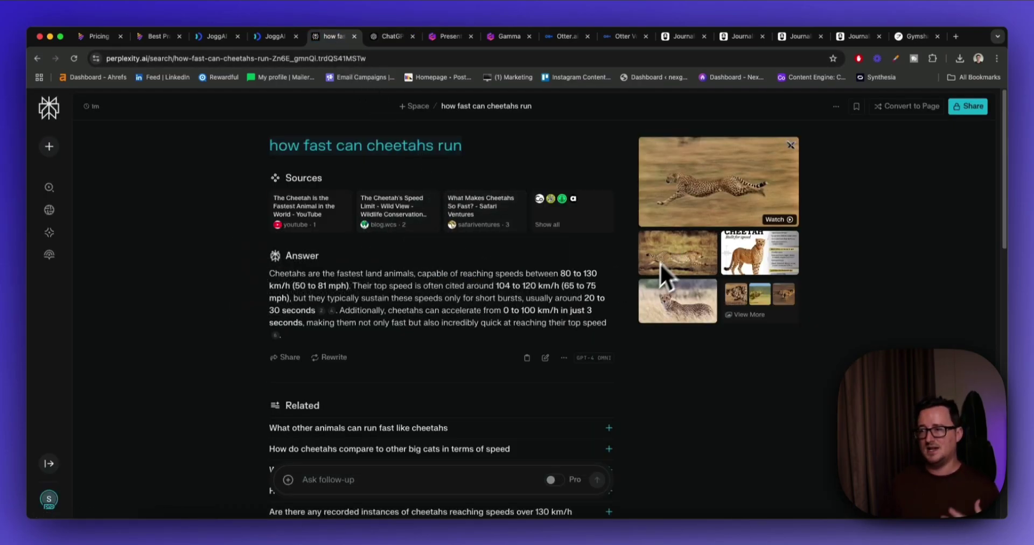
{"action": "scroll", "coordinate": [624, 299], "scroll_direction": "down", "scroll_amount": 1}
{"action": "scroll", "coordinate": [624, 299], "scroll_direction": "down", "scroll_amount": 5}
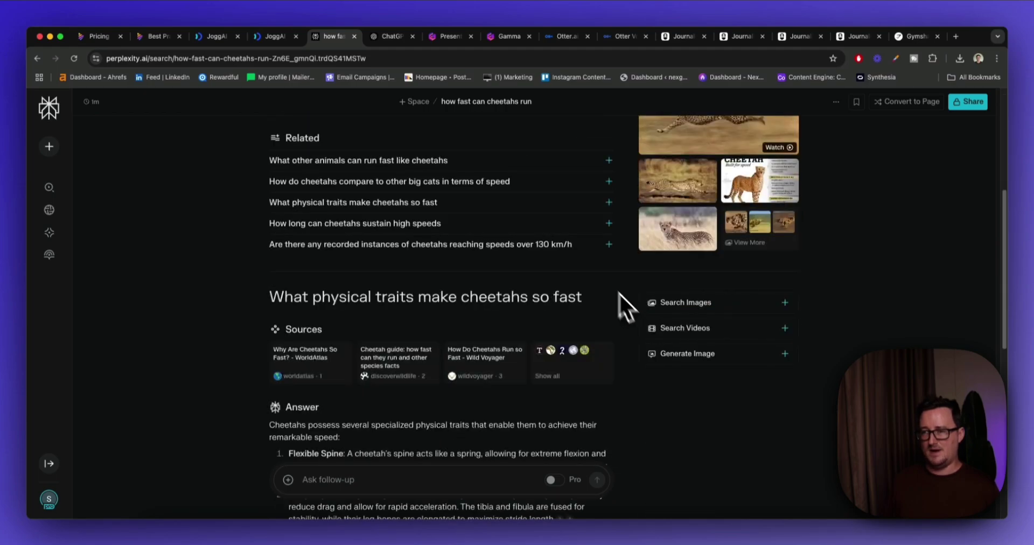
{"action": "scroll", "coordinate": [593, 288], "scroll_direction": "up", "scroll_amount": 5}
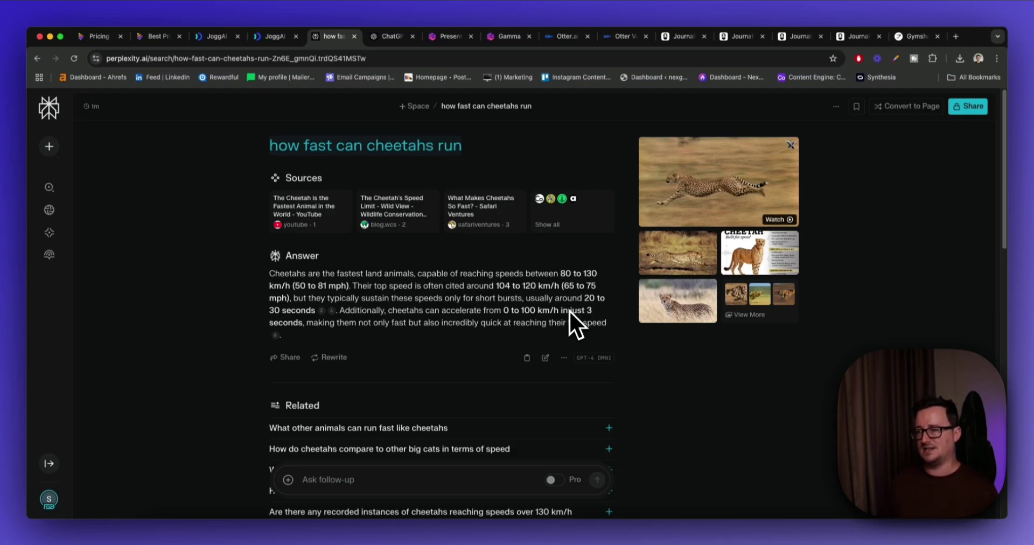
{"action": "scroll", "coordinate": [570, 310], "scroll_direction": "down", "scroll_amount": 6}
{"action": "scroll", "coordinate": [570, 312], "scroll_direction": "up", "scroll_amount": 6}
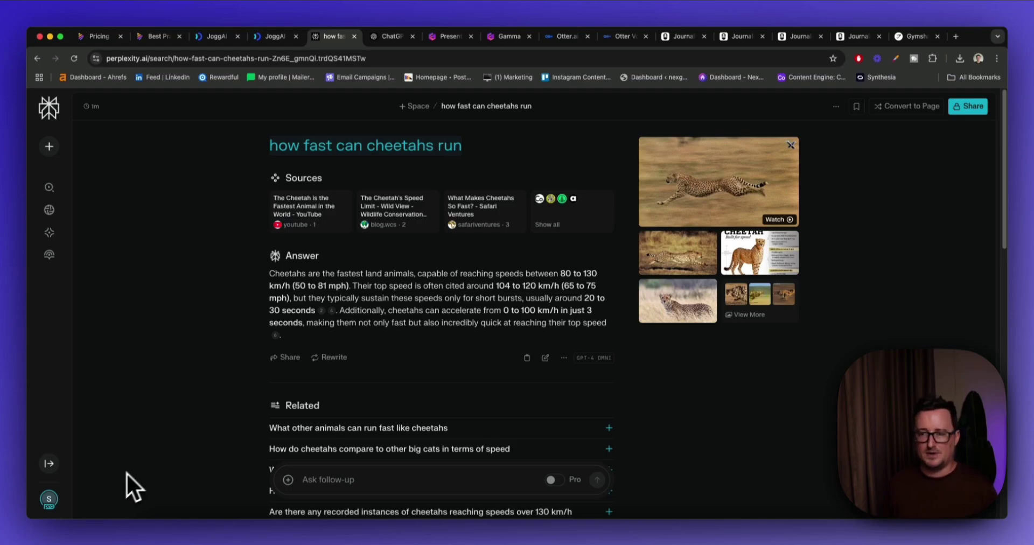
Step: Open the Perplexity account settings and examine the available AI models and image generation models without changing them
{"action": "left_click", "coordinate": [54, 498]}
{"action": "left_click", "coordinate": [75, 464]}
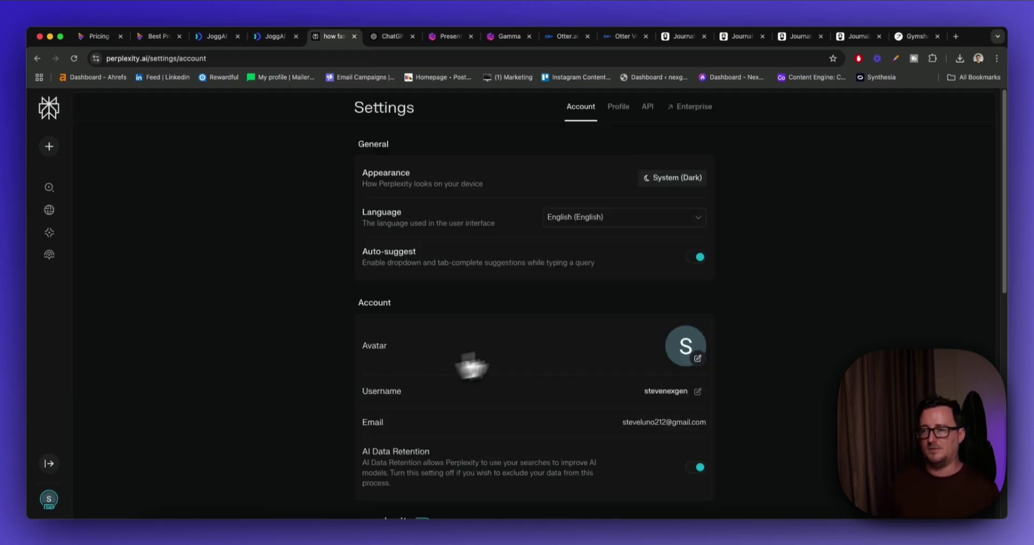
{"action": "scroll", "coordinate": [791, 307], "scroll_direction": "down", "scroll_amount": 5}
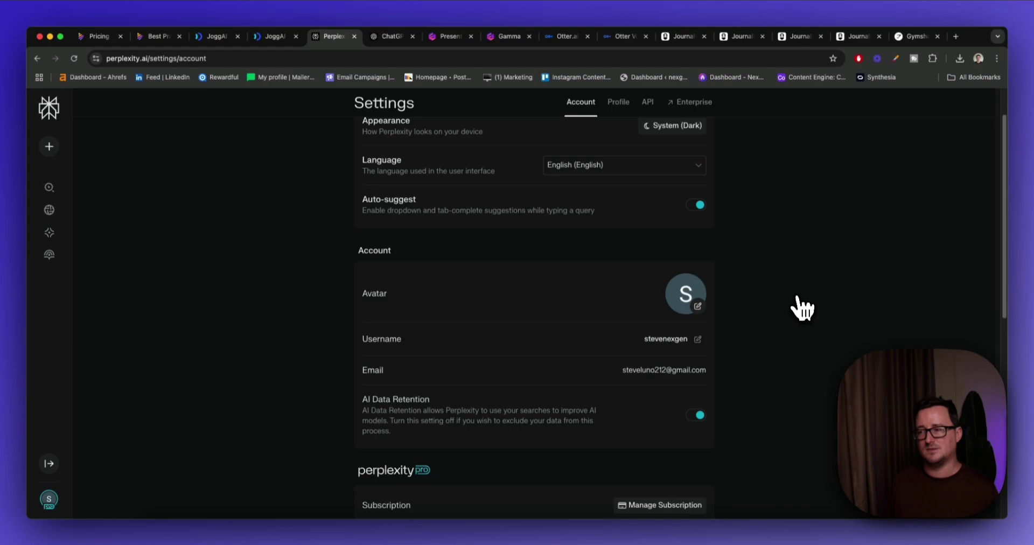
{"action": "scroll", "coordinate": [797, 310], "scroll_direction": "down", "scroll_amount": 2}
{"action": "left_click", "coordinate": [692, 332]}
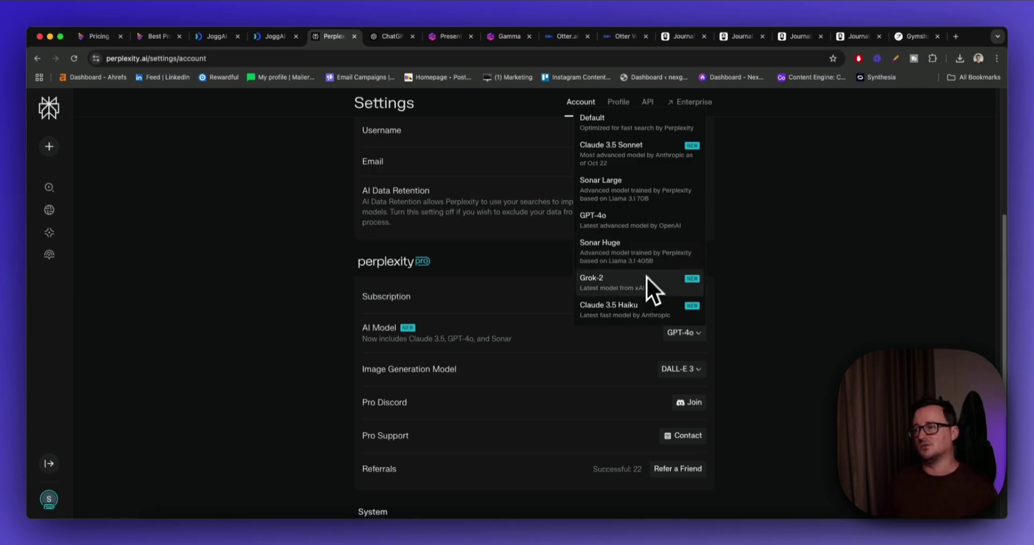
{"action": "left_click", "coordinate": [772, 279]}
{"action": "left_click", "coordinate": [695, 370]}
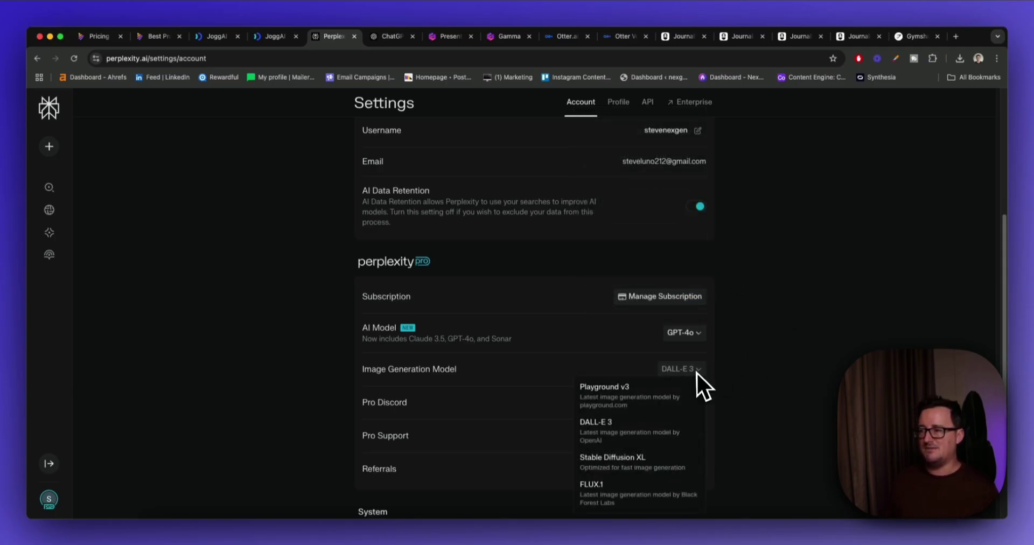
{"action": "left_click", "coordinate": [667, 437]}
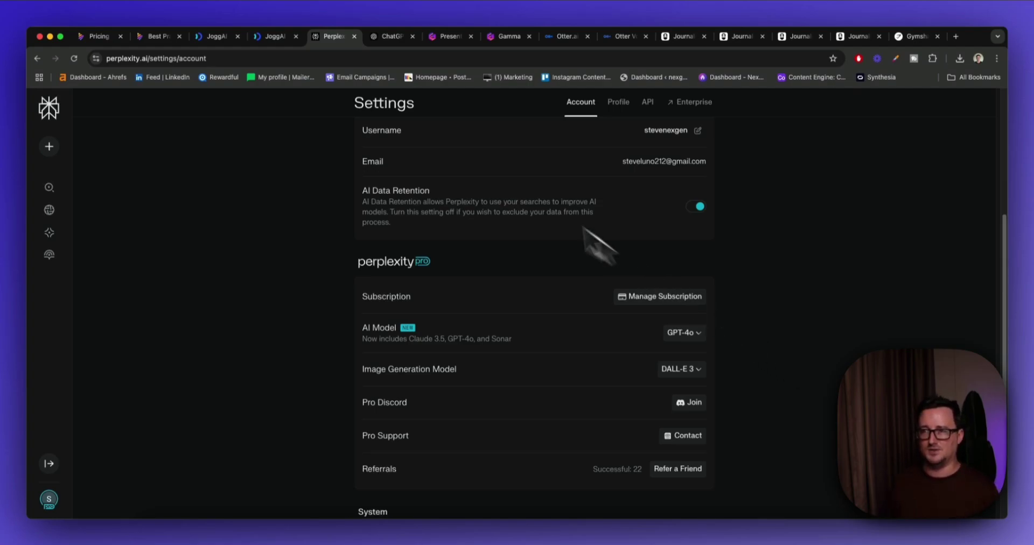
Step: Switch to JoggAI, review the AI scripts, continue with the "Top 3 reasons" script and choose Start with AI for the template
{"action": "left_click", "coordinate": [283, 37]}
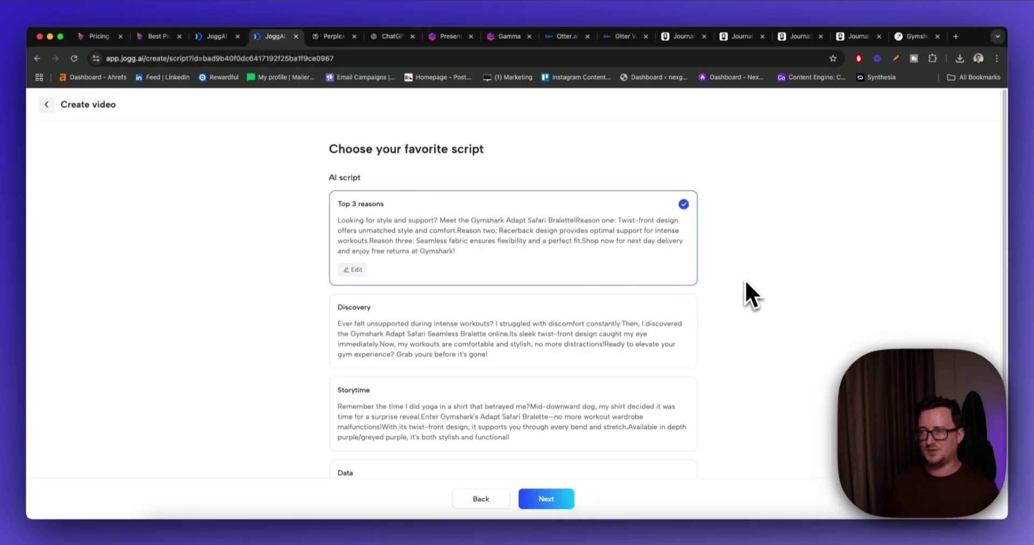
{"action": "scroll", "coordinate": [746, 283], "scroll_direction": "down", "scroll_amount": 3}
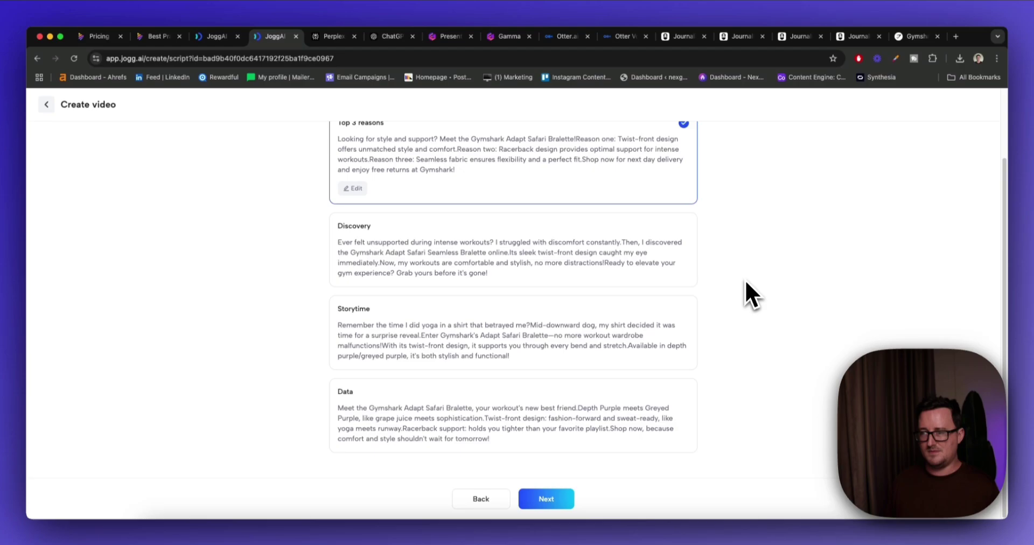
{"action": "scroll", "coordinate": [745, 280], "scroll_direction": "up", "scroll_amount": 3}
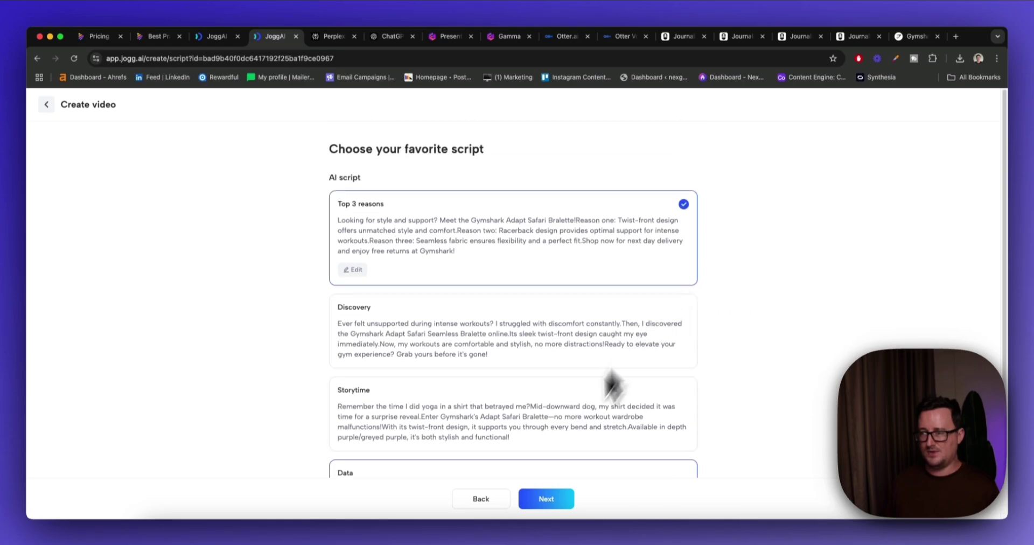
{"action": "left_click", "coordinate": [549, 501]}
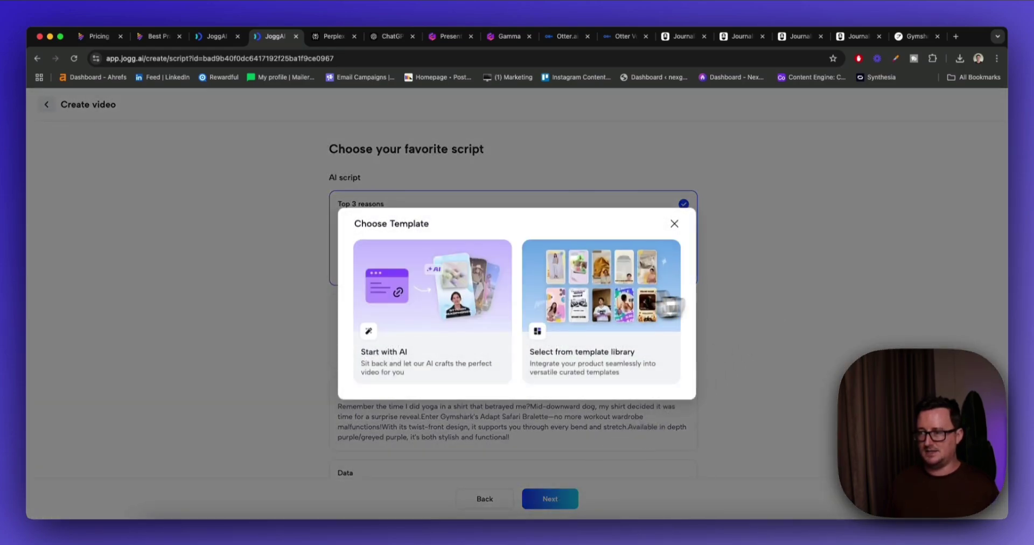
{"action": "left_click", "coordinate": [460, 314]}
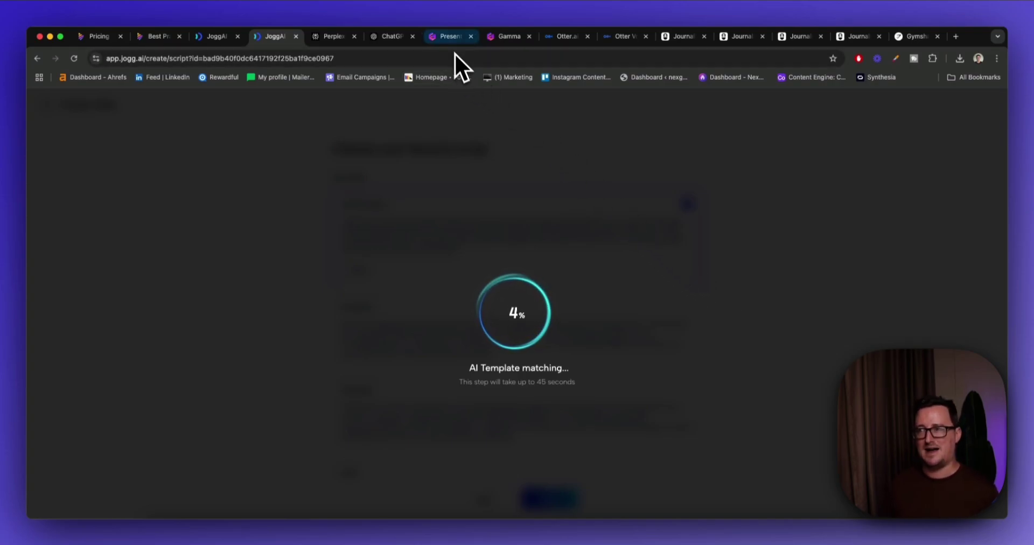
Step: Switch to the Gamma website and look through its home page features for AI presentations, documents and websites
{"action": "left_click", "coordinate": [450, 38]}
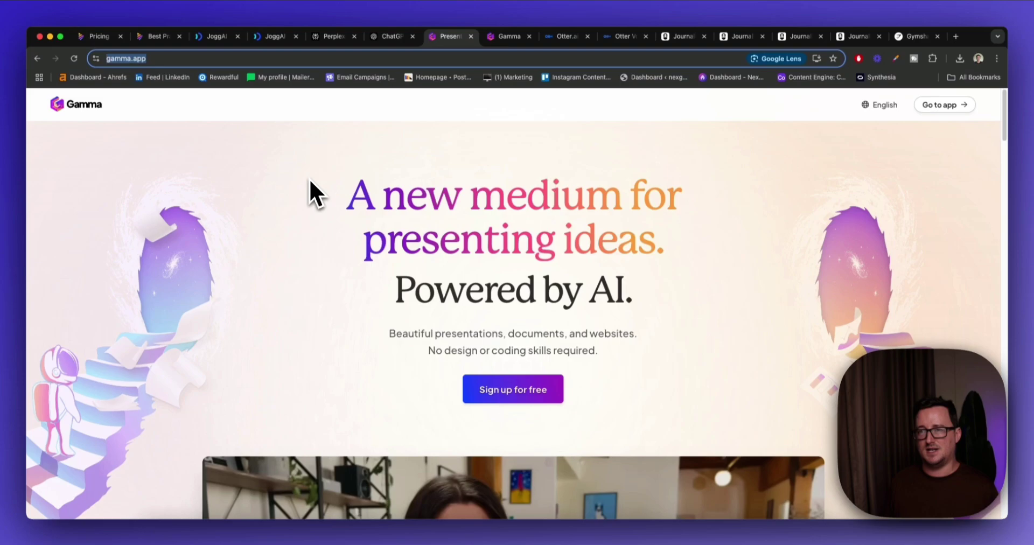
{"action": "scroll", "coordinate": [182, 227], "scroll_direction": "down", "scroll_amount": 3}
{"action": "scroll", "coordinate": [173, 233], "scroll_direction": "down", "scroll_amount": 3}
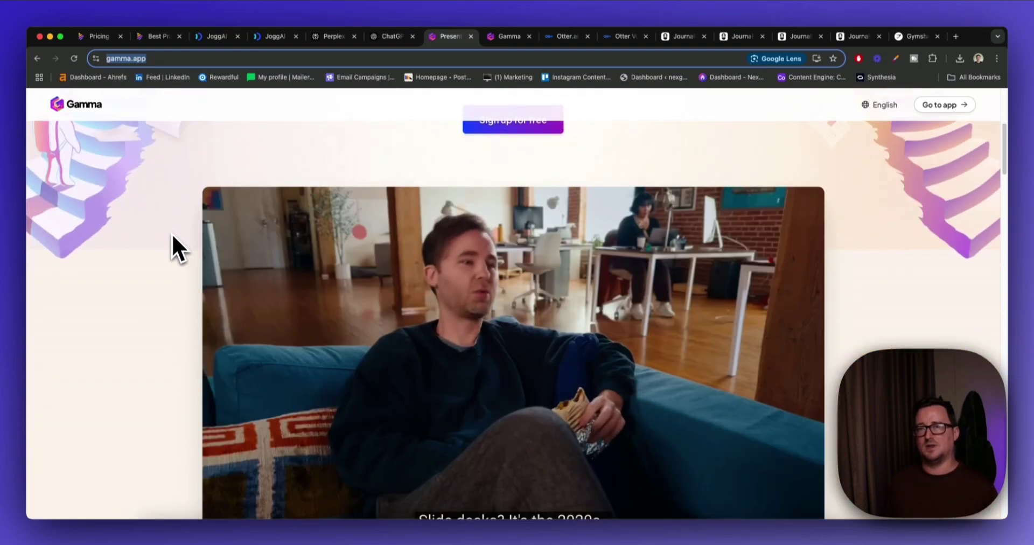
{"action": "scroll", "coordinate": [173, 234], "scroll_direction": "down", "scroll_amount": 5}
{"action": "scroll", "coordinate": [164, 234], "scroll_direction": "up", "scroll_amount": 2}
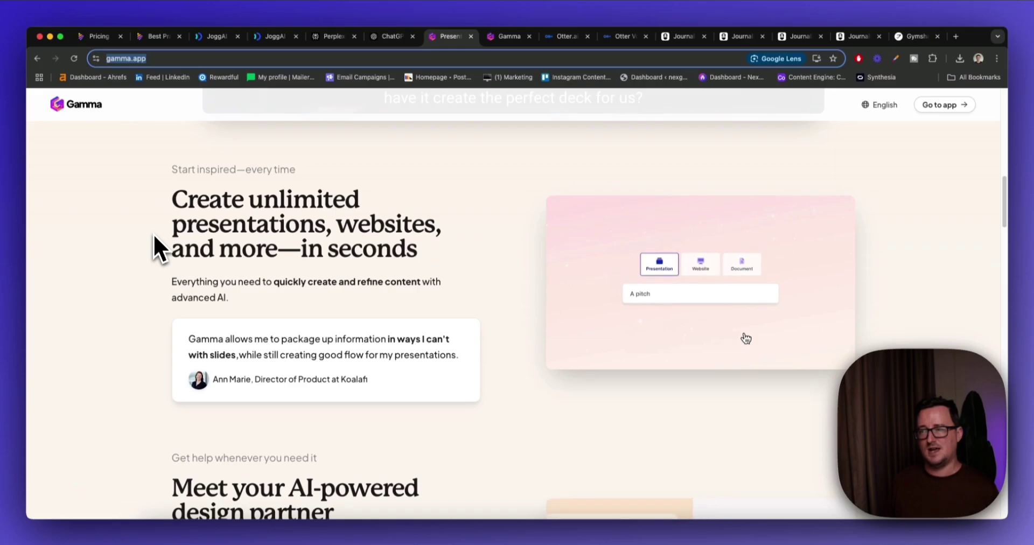
{"action": "scroll", "coordinate": [153, 234], "scroll_direction": "down", "scroll_amount": 5}
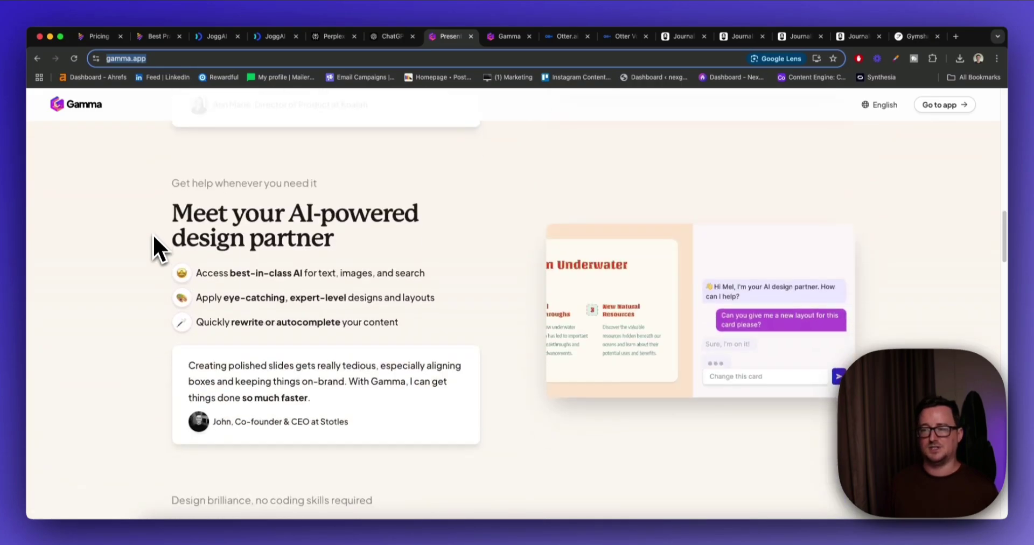
{"action": "scroll", "coordinate": [153, 235], "scroll_direction": "down", "scroll_amount": 5}
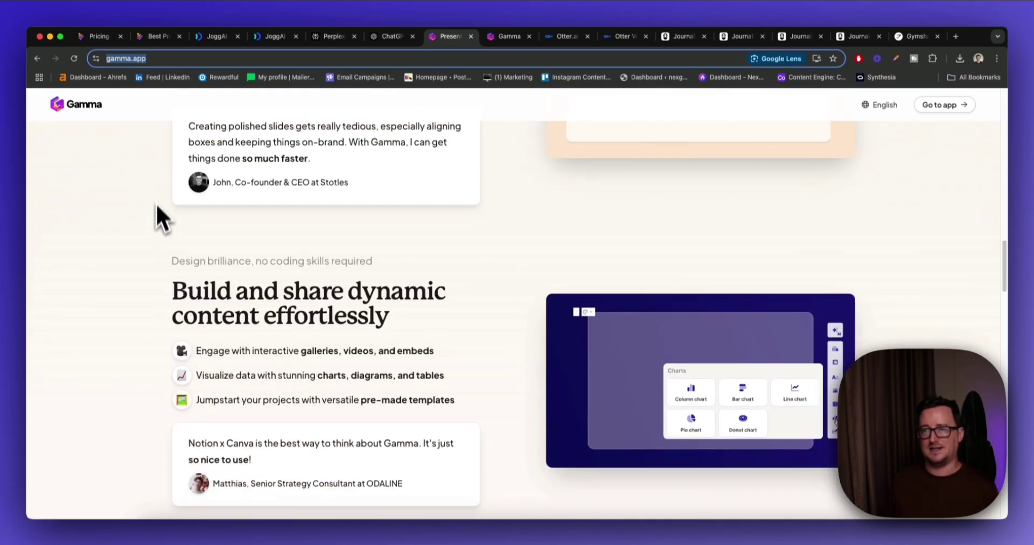
{"action": "scroll", "coordinate": [139, 225], "scroll_direction": "down", "scroll_amount": 9}
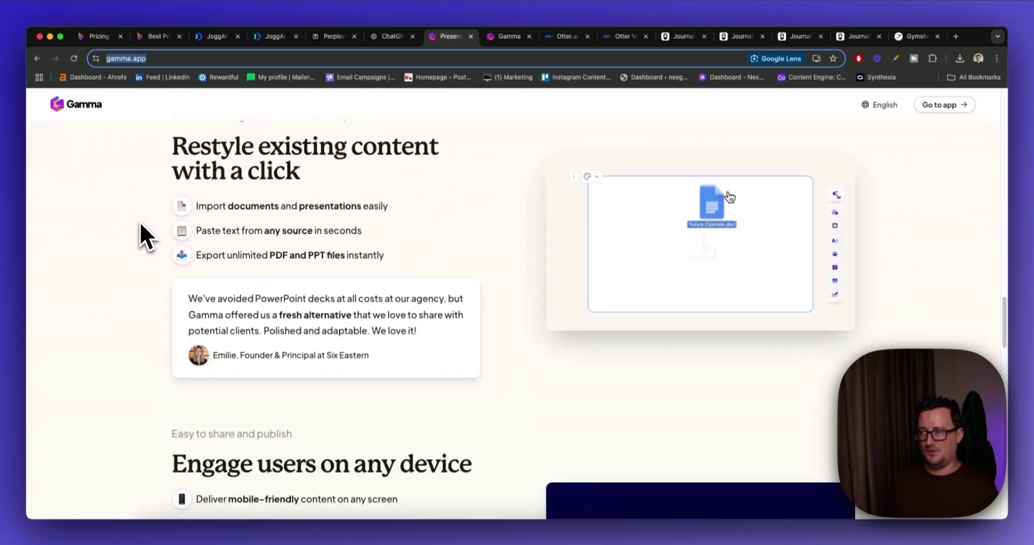
{"action": "scroll", "coordinate": [140, 225], "scroll_direction": "up", "scroll_amount": 10}
{"action": "scroll", "coordinate": [140, 222], "scroll_direction": "up", "scroll_amount": 15}
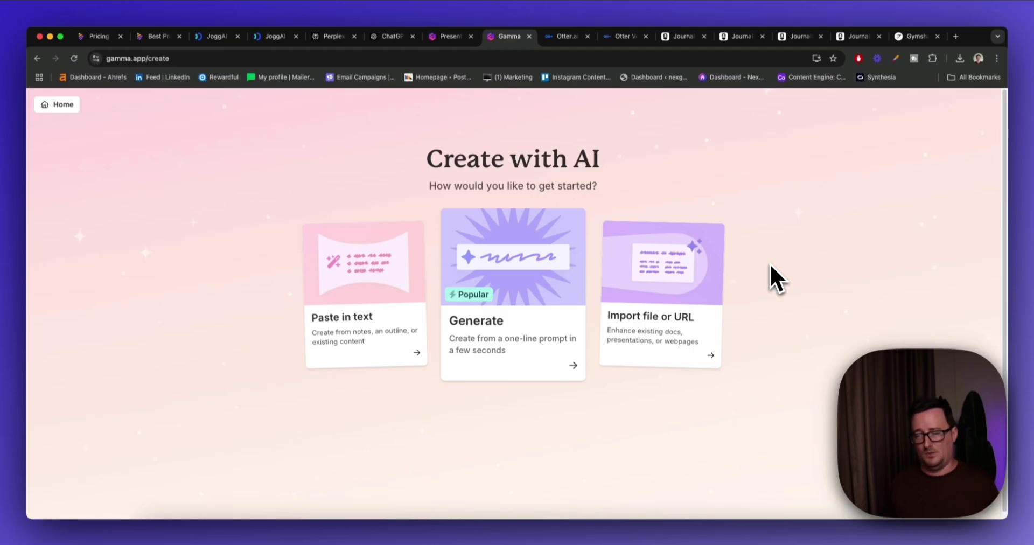
Step: Generate an 8-card presentation outline in Gamma from the example prompt "Pitch deck for a new social media platform"
{"action": "left_click", "coordinate": [509, 295]}
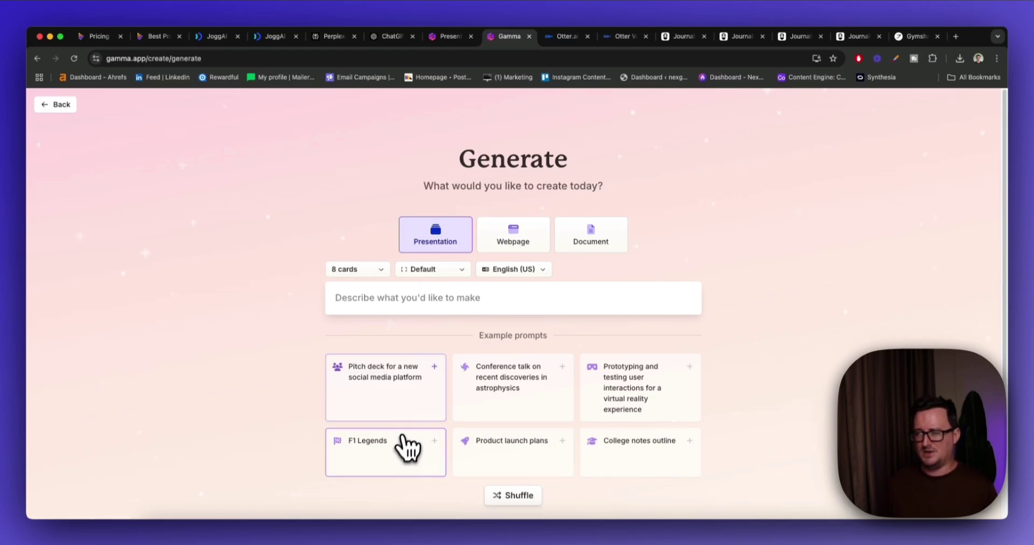
{"action": "left_click", "coordinate": [407, 401]}
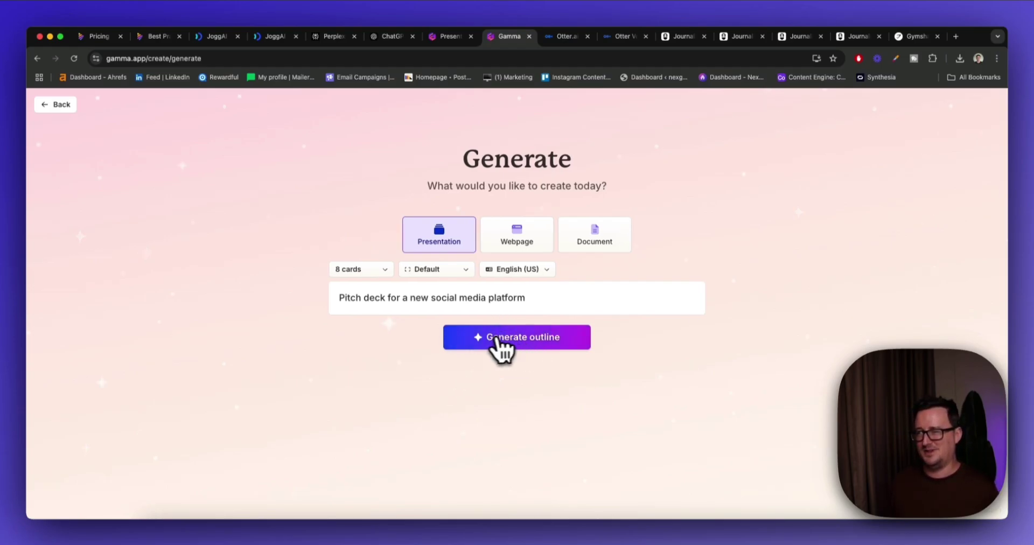
{"action": "left_click", "coordinate": [530, 345]}
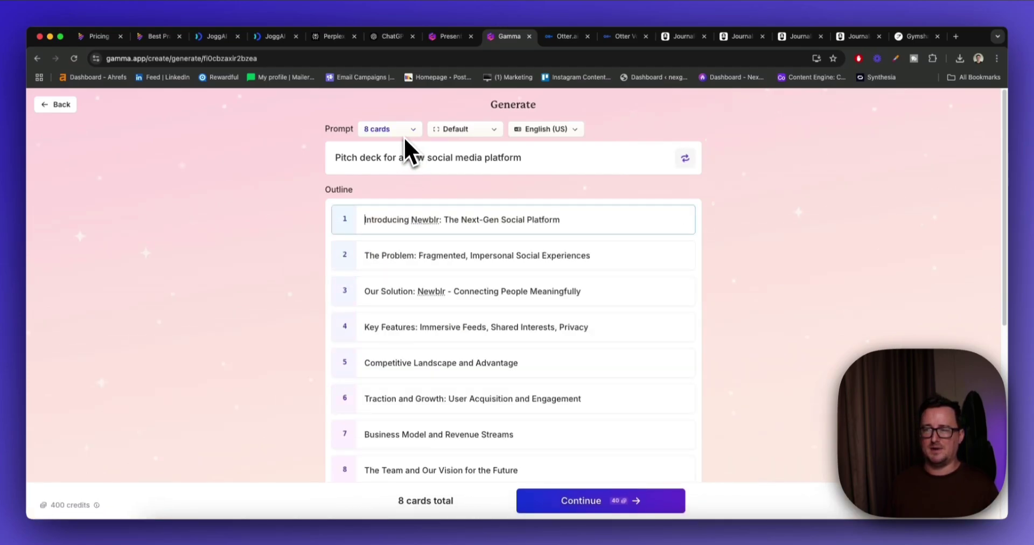
Step: Review the eight-card outline and its text and image settings, then continue to the theme selection
{"action": "scroll", "coordinate": [469, 298], "scroll_direction": "down", "scroll_amount": 3}
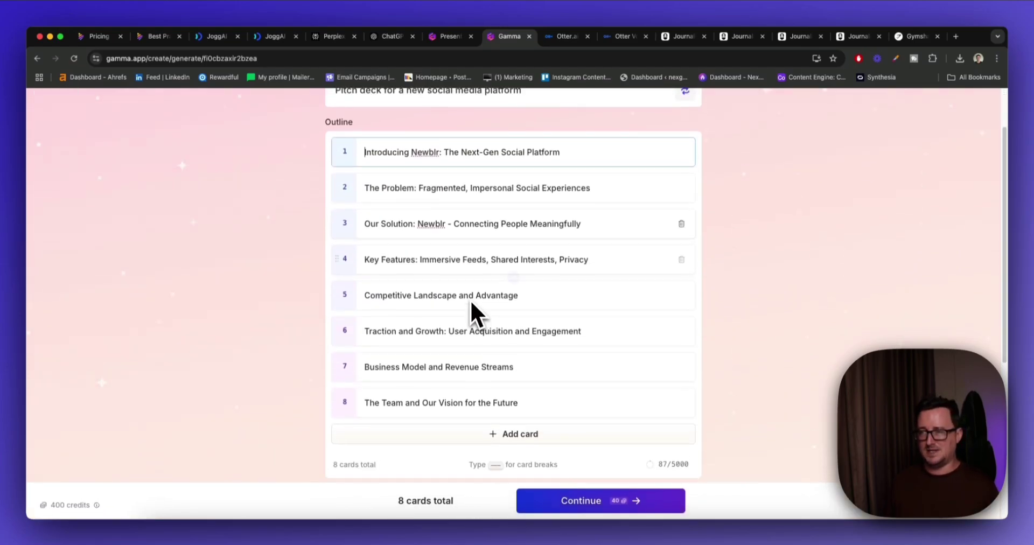
{"action": "scroll", "coordinate": [475, 315], "scroll_direction": "down", "scroll_amount": 3}
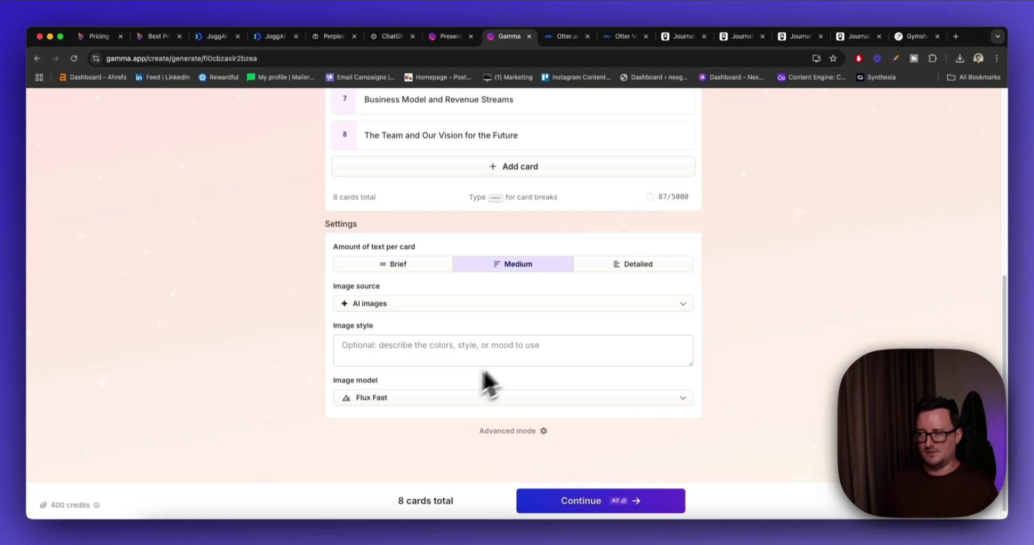
{"action": "scroll", "coordinate": [480, 374], "scroll_direction": "up", "scroll_amount": 6}
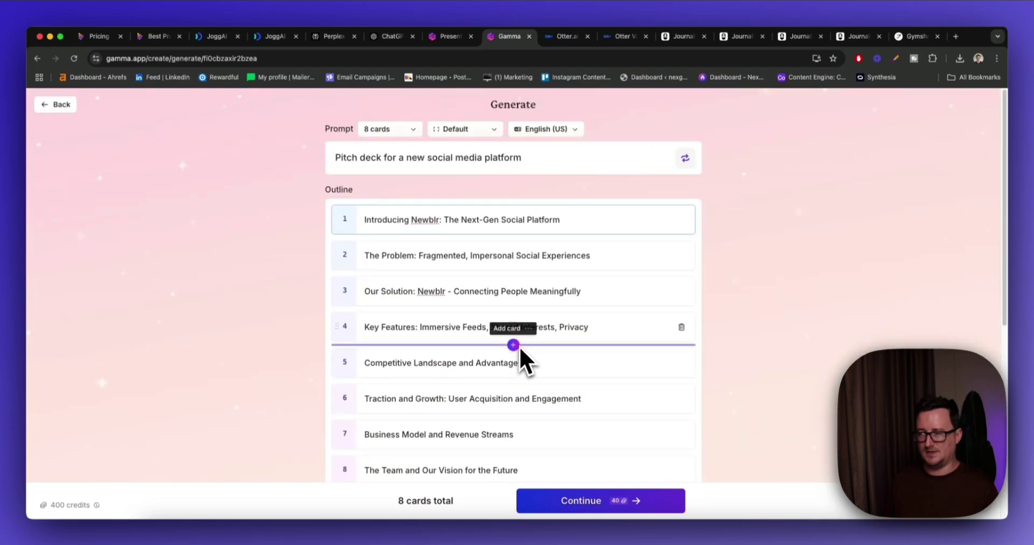
{"action": "left_click", "coordinate": [584, 504]}
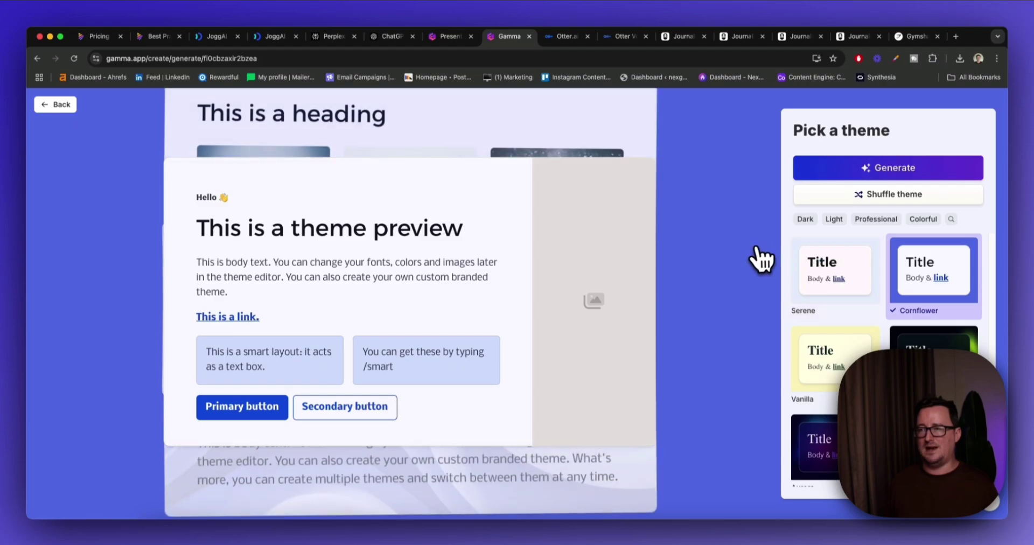
Step: Browse the presentation themes, choose the black one with pink headings and generate the pitch deck
{"action": "scroll", "coordinate": [739, 258], "scroll_direction": "down", "scroll_amount": 2}
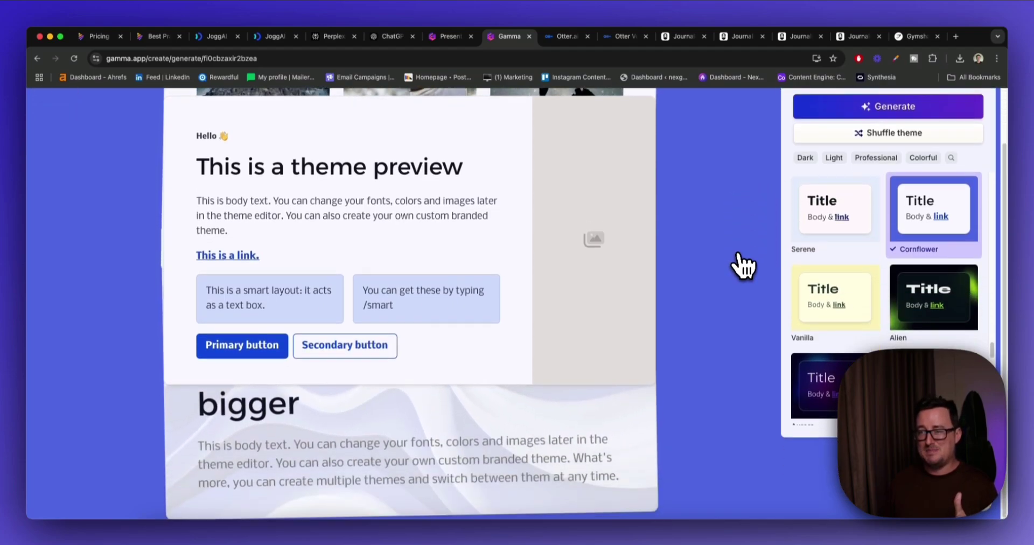
{"action": "scroll", "coordinate": [745, 265], "scroll_direction": "up", "scroll_amount": 2}
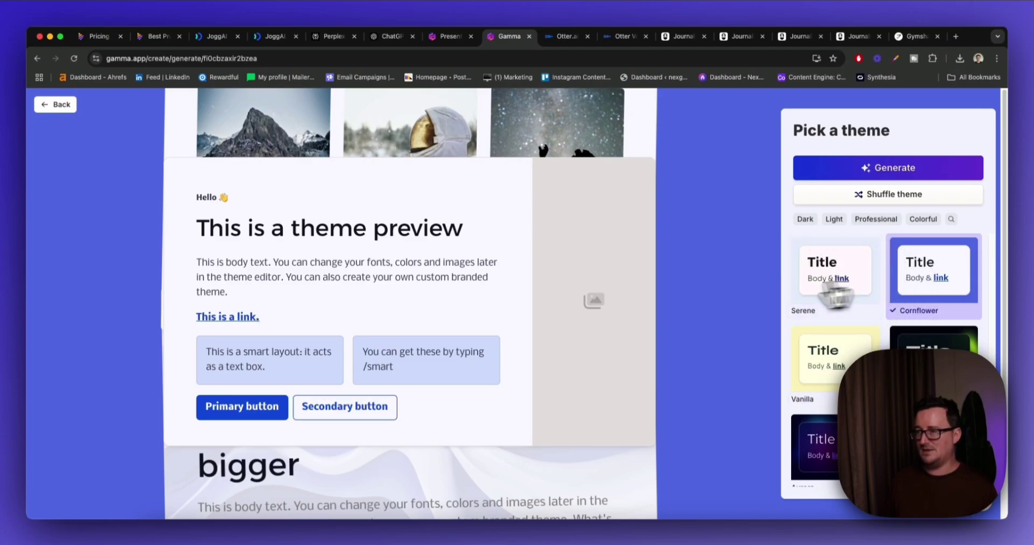
{"action": "scroll", "coordinate": [887, 316], "scroll_direction": "down", "scroll_amount": 5}
{"action": "scroll", "coordinate": [911, 320], "scroll_direction": "down", "scroll_amount": 3}
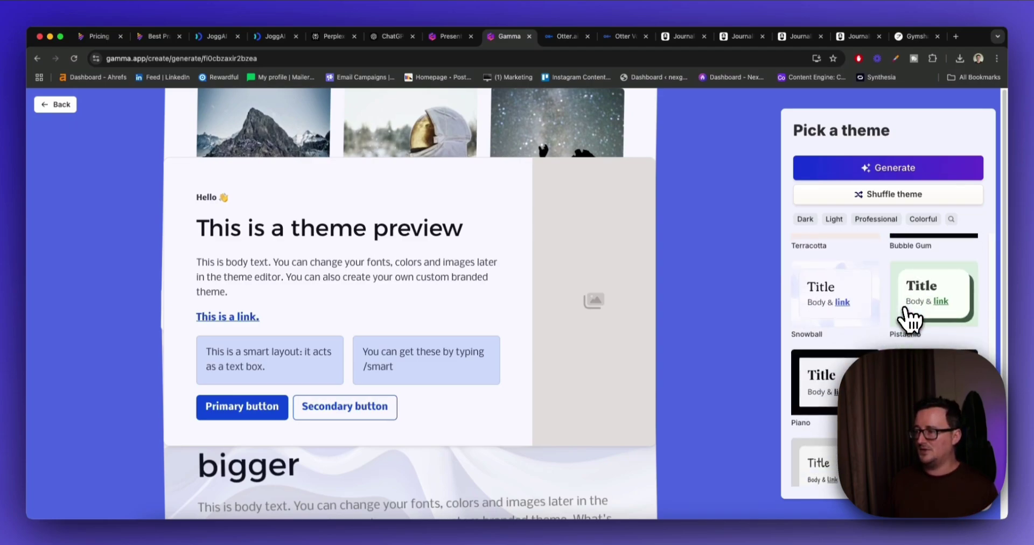
{"action": "left_click", "coordinate": [918, 311]}
{"action": "scroll", "coordinate": [812, 297], "scroll_direction": "down", "scroll_amount": 4}
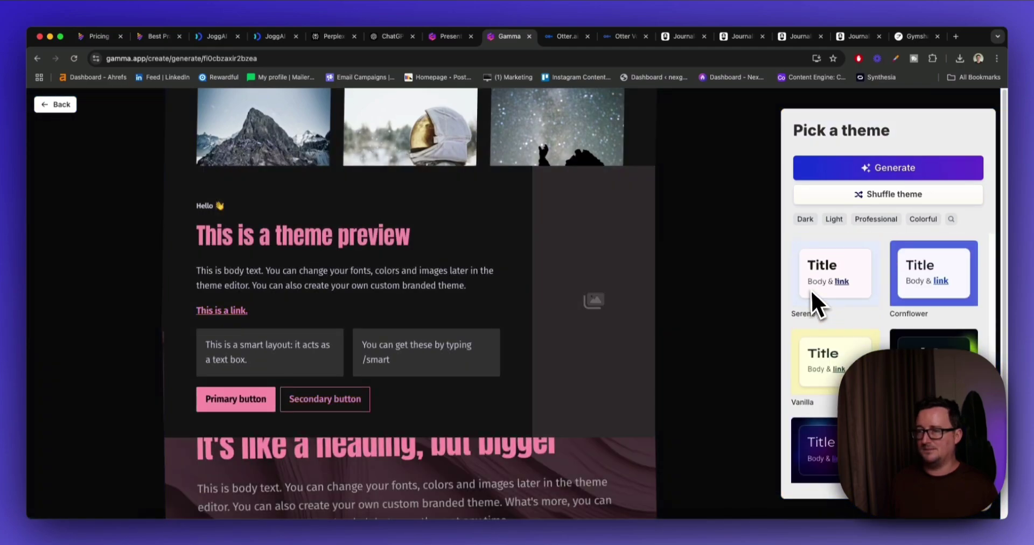
{"action": "left_click", "coordinate": [868, 171]}
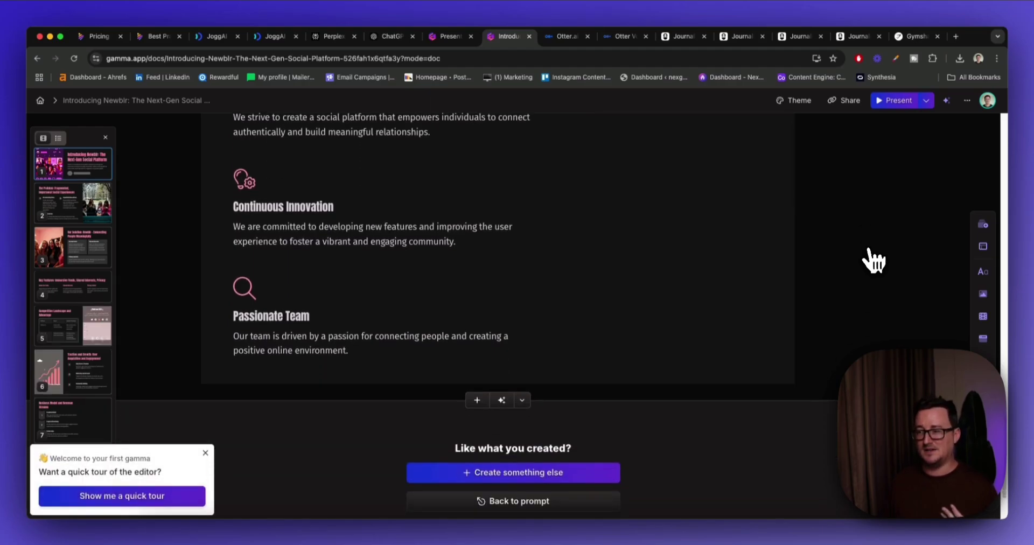
Step: Look through the generated pitch deck's cards, including the business model, key features, competitive landscape and opening card
{"action": "scroll", "coordinate": [873, 261], "scroll_direction": "up", "scroll_amount": 15}
{"action": "scroll", "coordinate": [874, 261], "scroll_direction": "down", "scroll_amount": 3}
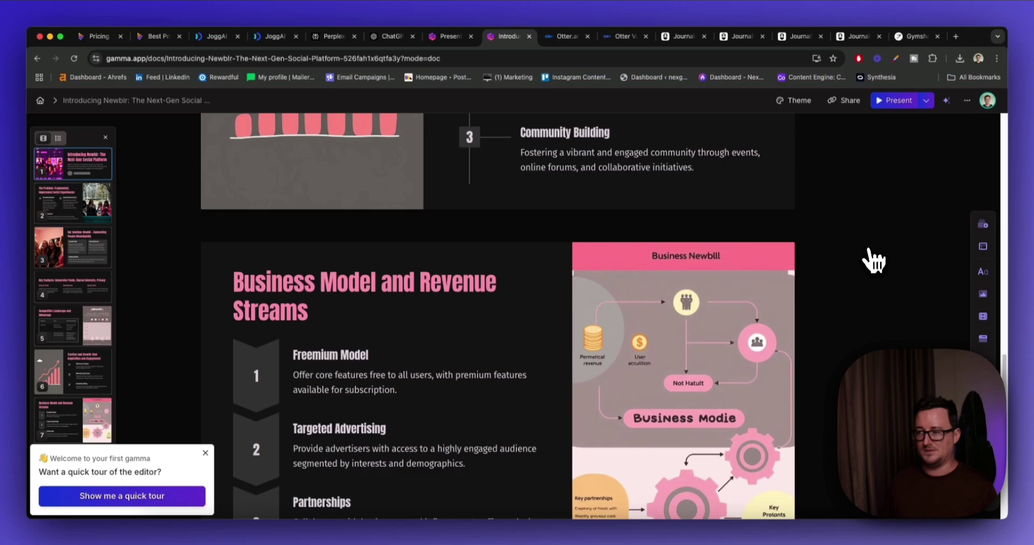
{"action": "scroll", "coordinate": [874, 262], "scroll_direction": "down", "scroll_amount": 2}
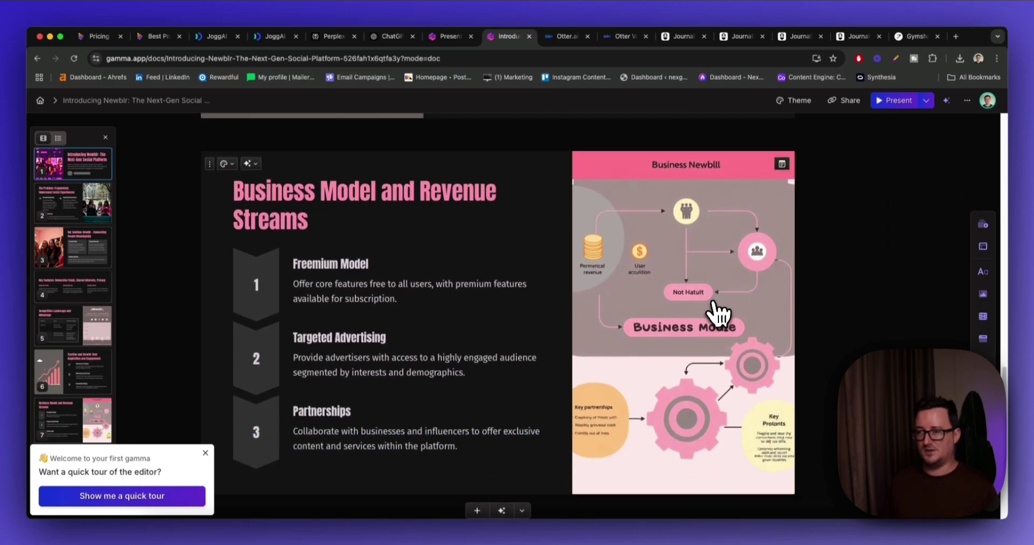
{"action": "scroll", "coordinate": [716, 310], "scroll_direction": "up", "scroll_amount": 10}
{"action": "scroll", "coordinate": [727, 308], "scroll_direction": "up", "scroll_amount": 20}
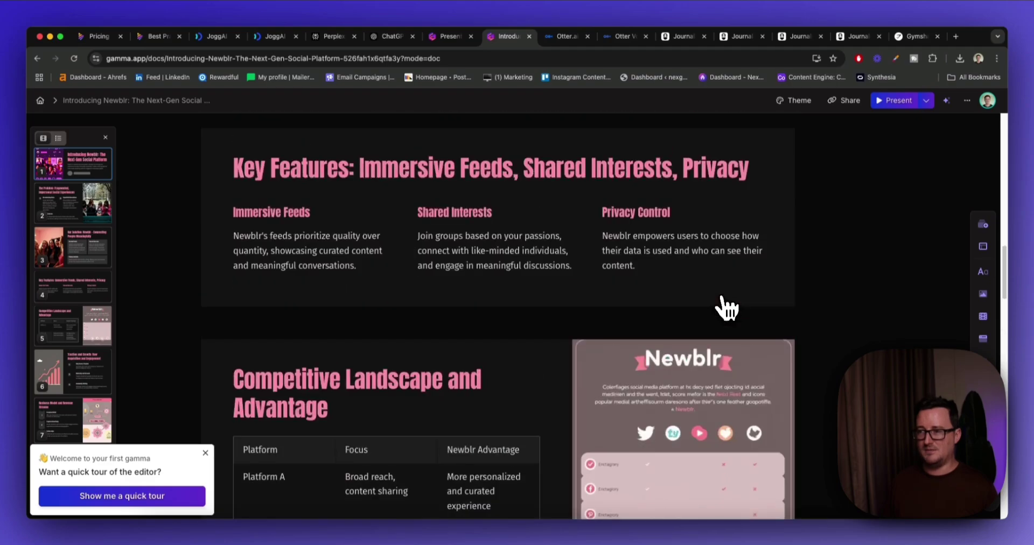
{"action": "scroll", "coordinate": [724, 307], "scroll_direction": "up", "scroll_amount": 5}
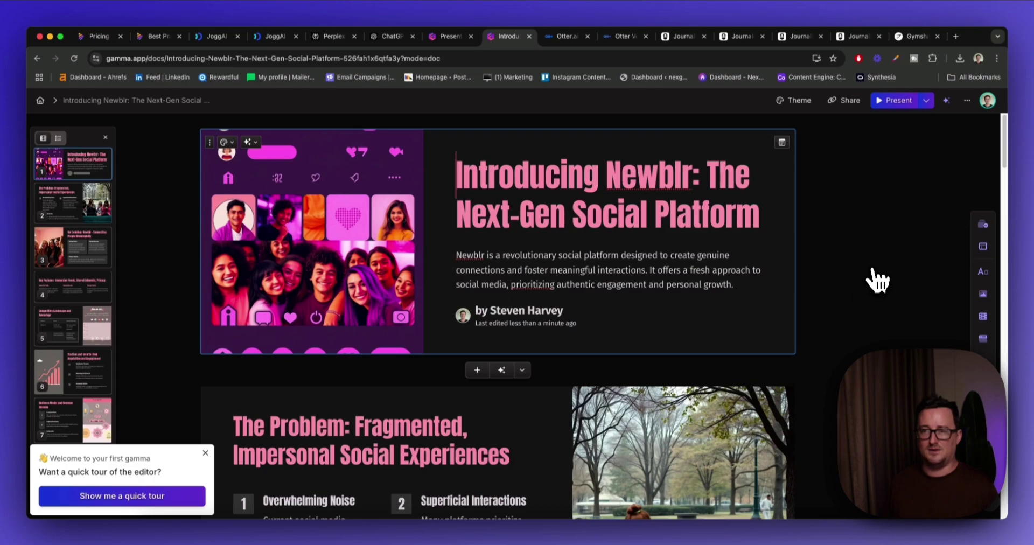
{"action": "scroll", "coordinate": [878, 280], "scroll_direction": "down", "scroll_amount": 5}
{"action": "scroll", "coordinate": [878, 280], "scroll_direction": "up", "scroll_amount": 5}
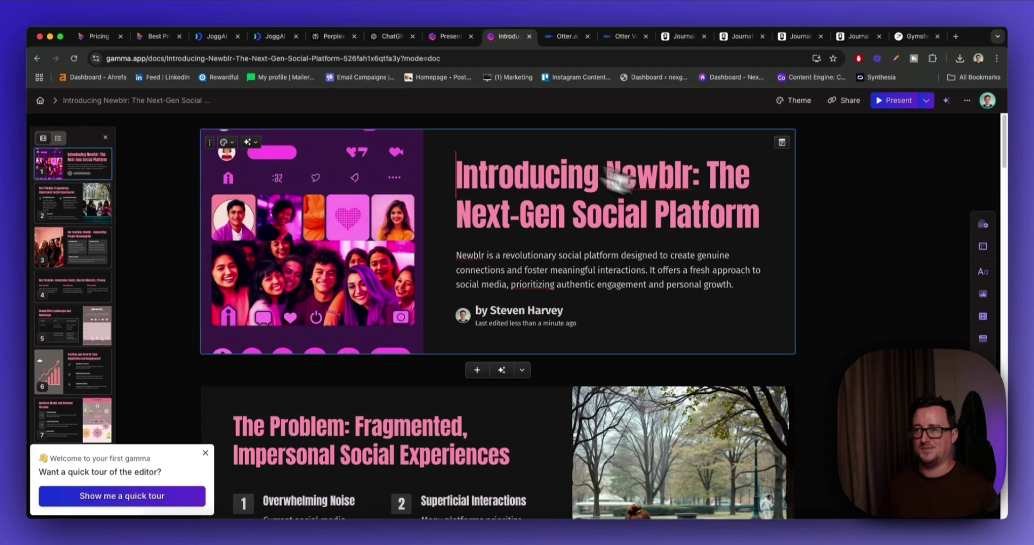
Step: Switch to JoggAI, select the Floating Avatar template for the video and submit it for rendering
{"action": "left_click", "coordinate": [274, 36]}
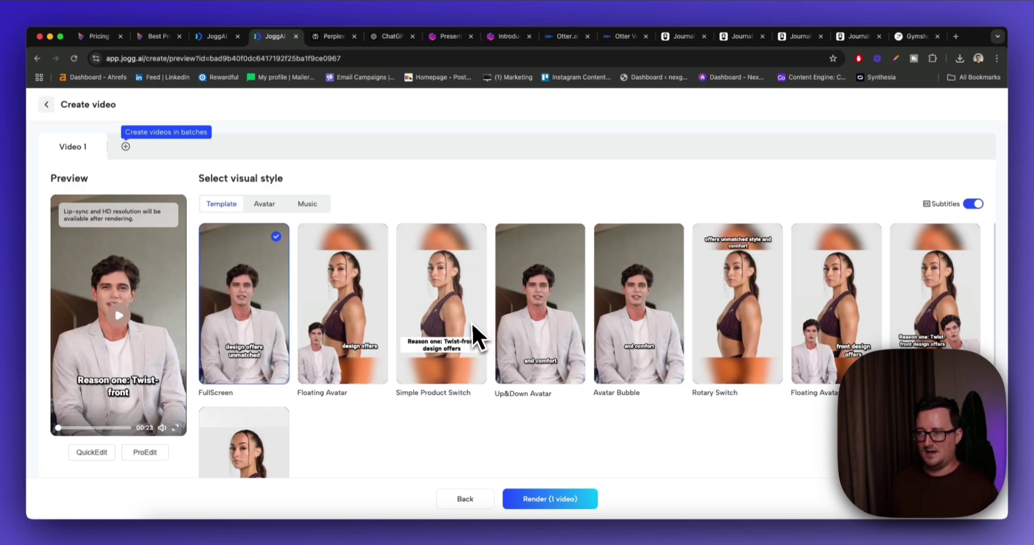
{"action": "left_click", "coordinate": [371, 323]}
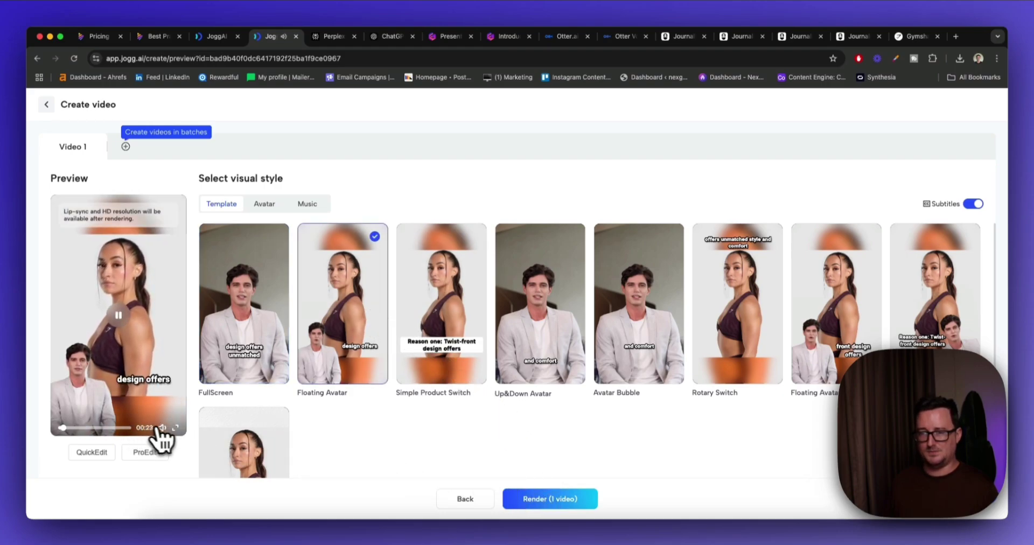
{"action": "left_click", "coordinate": [544, 500]}
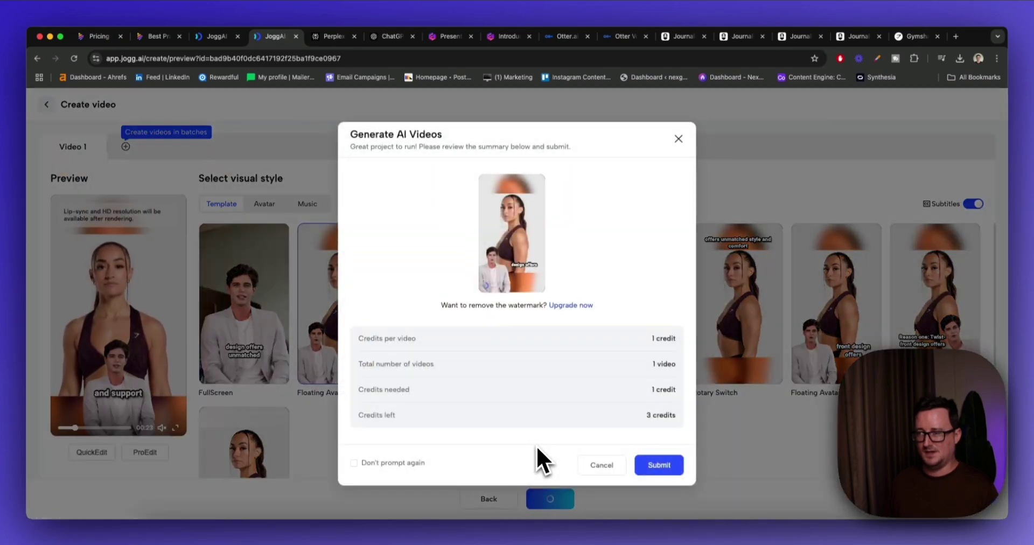
{"action": "left_click", "coordinate": [660, 465]}
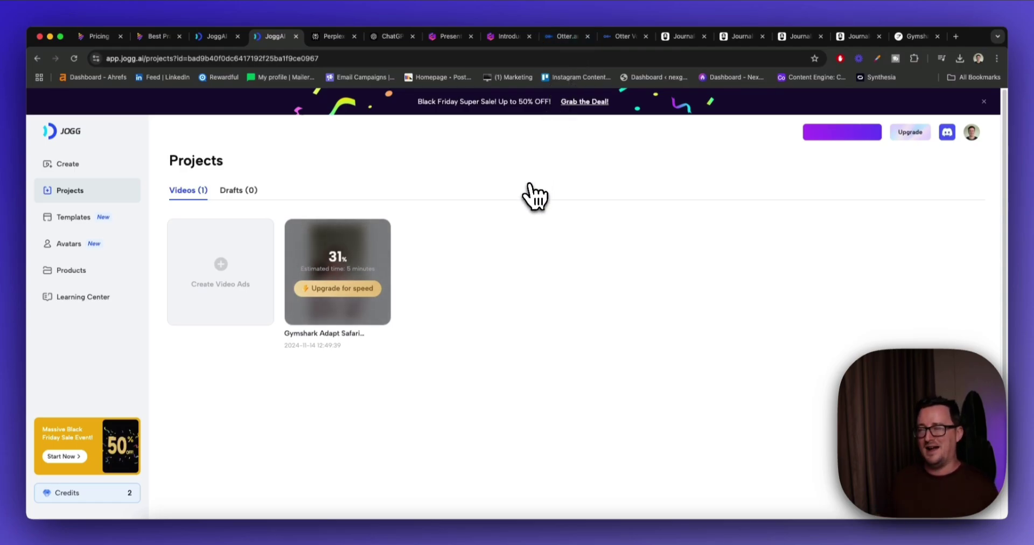
Step: Switch to Otter.ai, go from its website to the account home and open the "Learn how to use Otter" conversation
{"action": "left_click", "coordinate": [566, 44]}
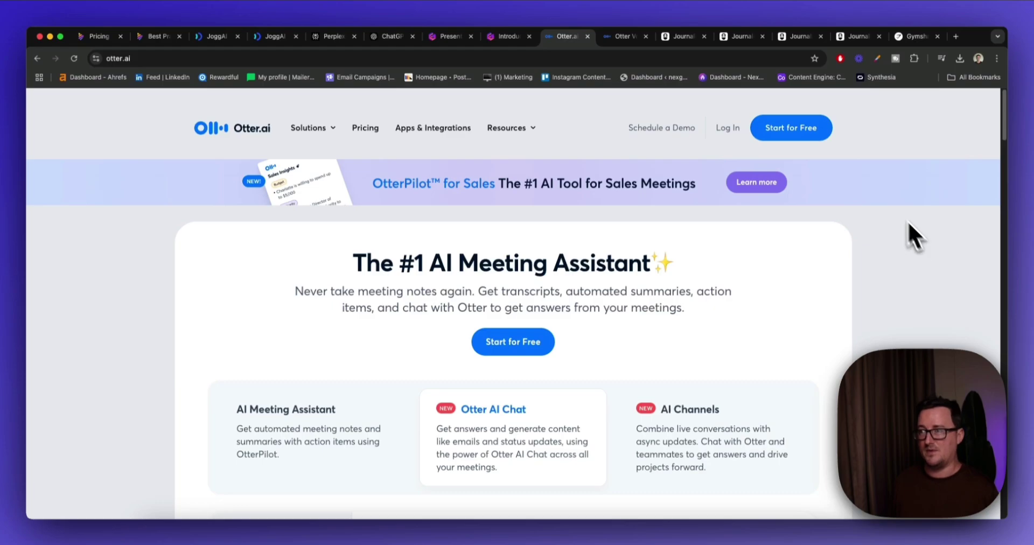
{"action": "left_click", "coordinate": [620, 44]}
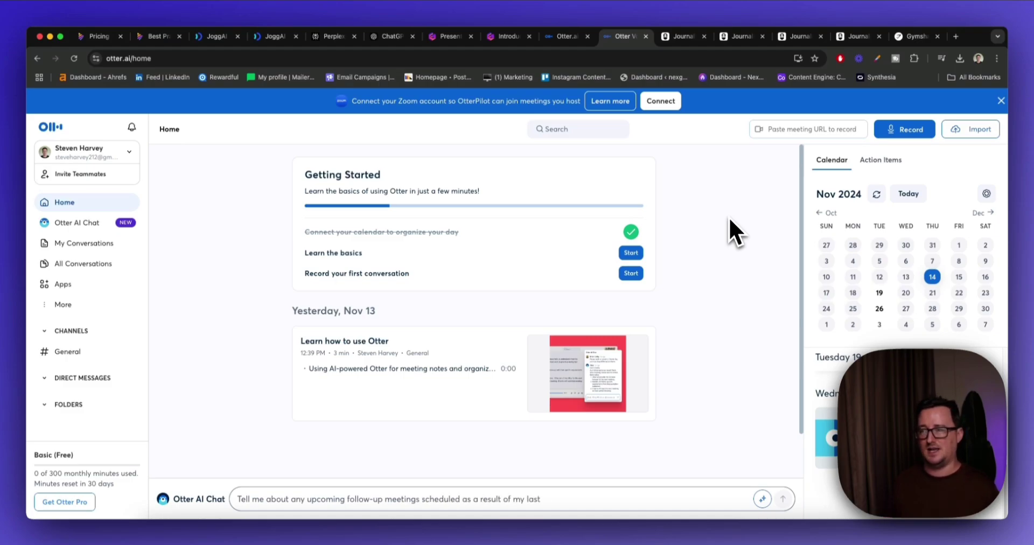
{"action": "left_click", "coordinate": [448, 353]}
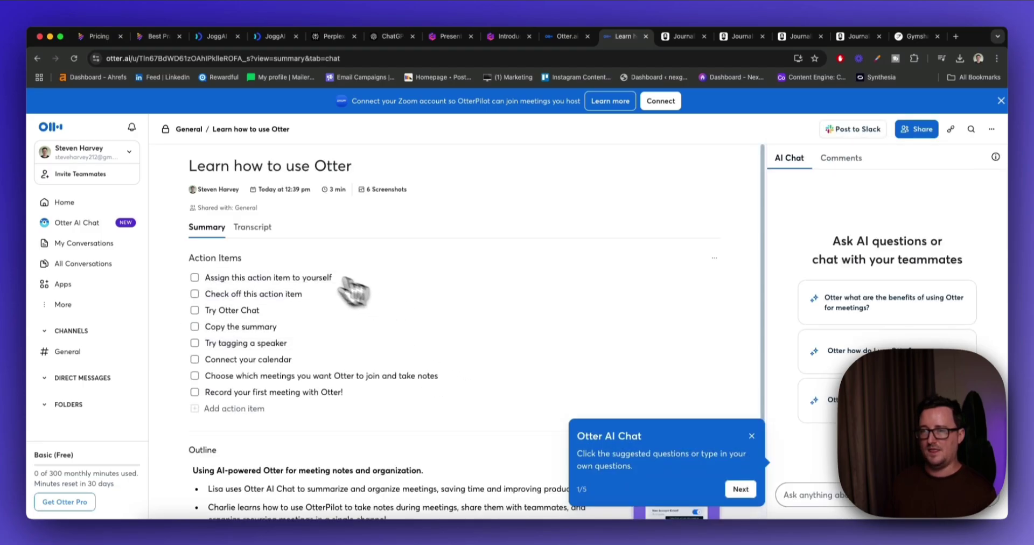
Step: Read through the conversation's full transcript and return to its summary with the action items
{"action": "left_click", "coordinate": [269, 232]}
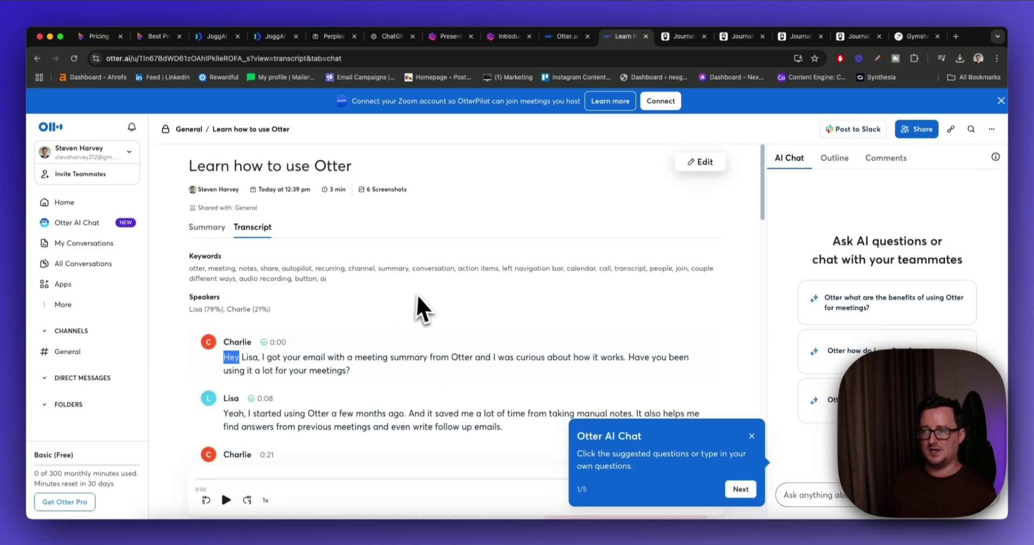
{"action": "scroll", "coordinate": [430, 329], "scroll_direction": "down", "scroll_amount": 1}
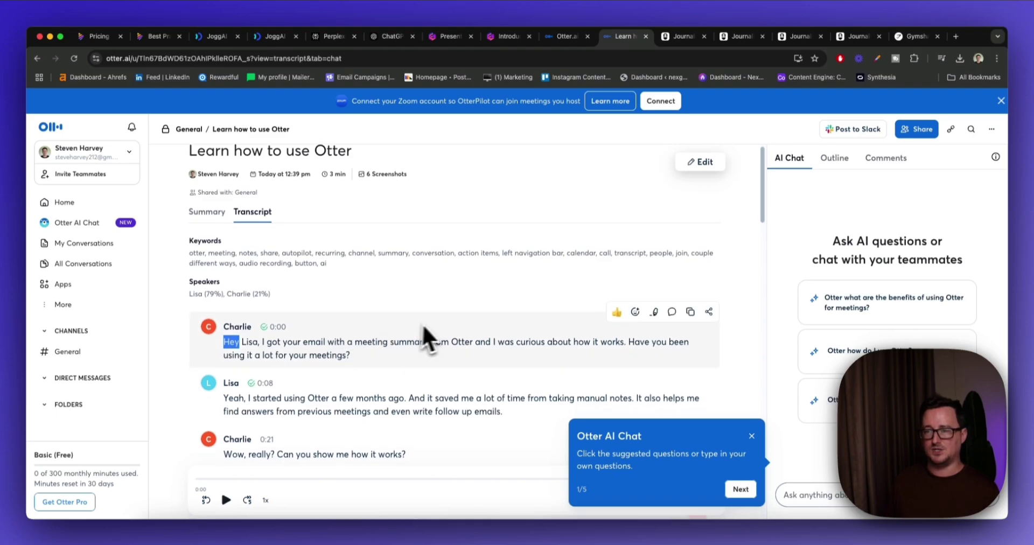
{"action": "scroll", "coordinate": [443, 323], "scroll_direction": "down", "scroll_amount": 3}
{"action": "scroll", "coordinate": [445, 322], "scroll_direction": "down", "scroll_amount": 7}
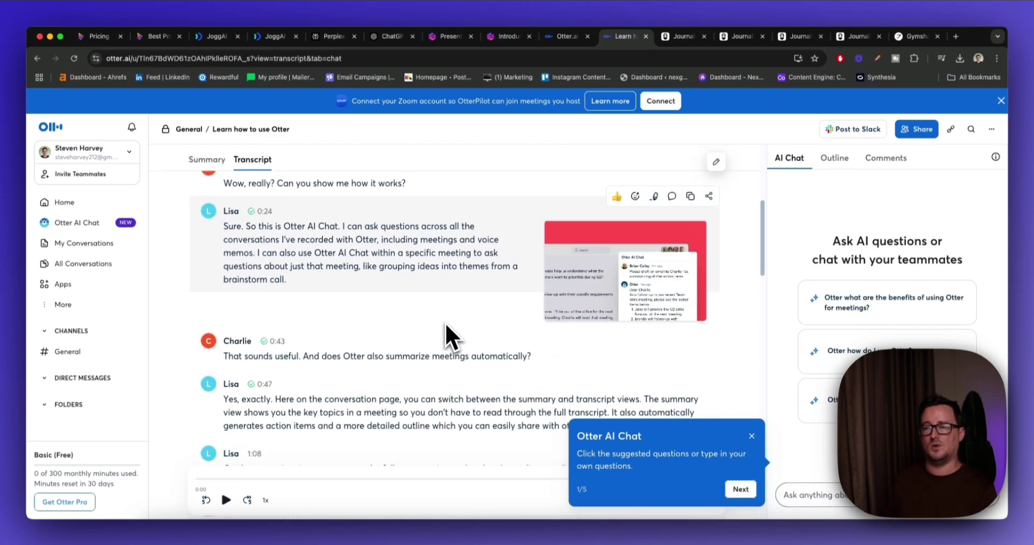
{"action": "scroll", "coordinate": [445, 325], "scroll_direction": "down", "scroll_amount": 15}
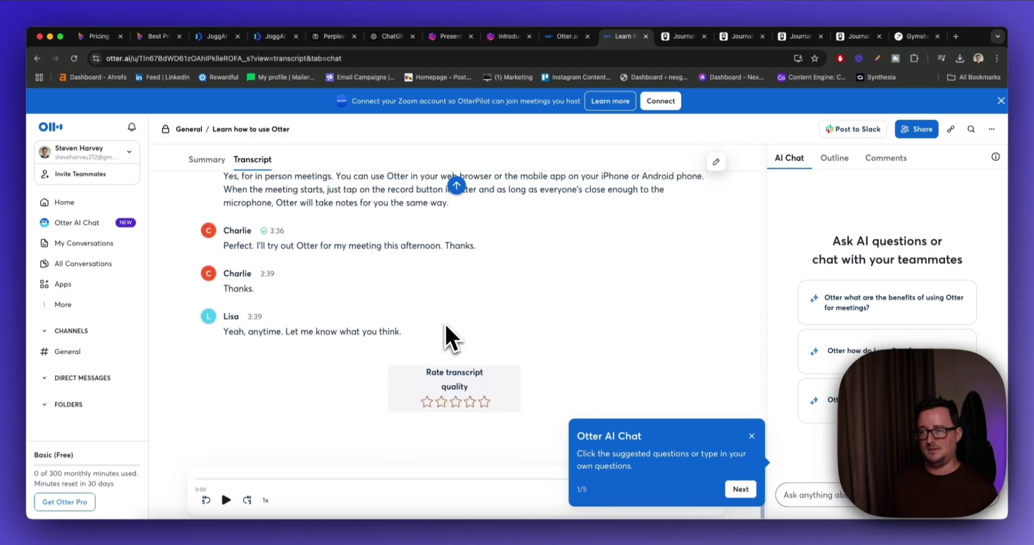
{"action": "scroll", "coordinate": [444, 323], "scroll_direction": "up", "scroll_amount": 20}
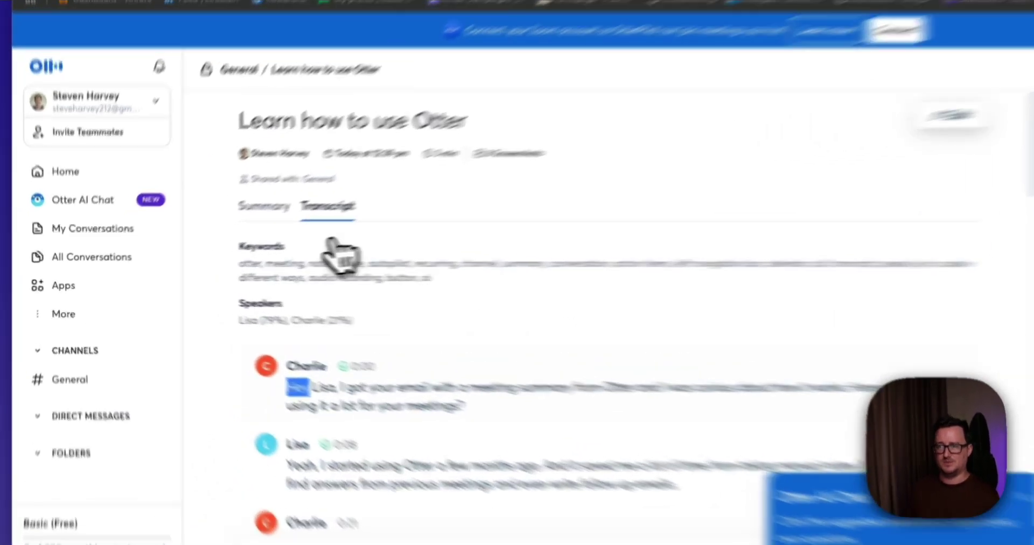
{"action": "left_click", "coordinate": [216, 230]}
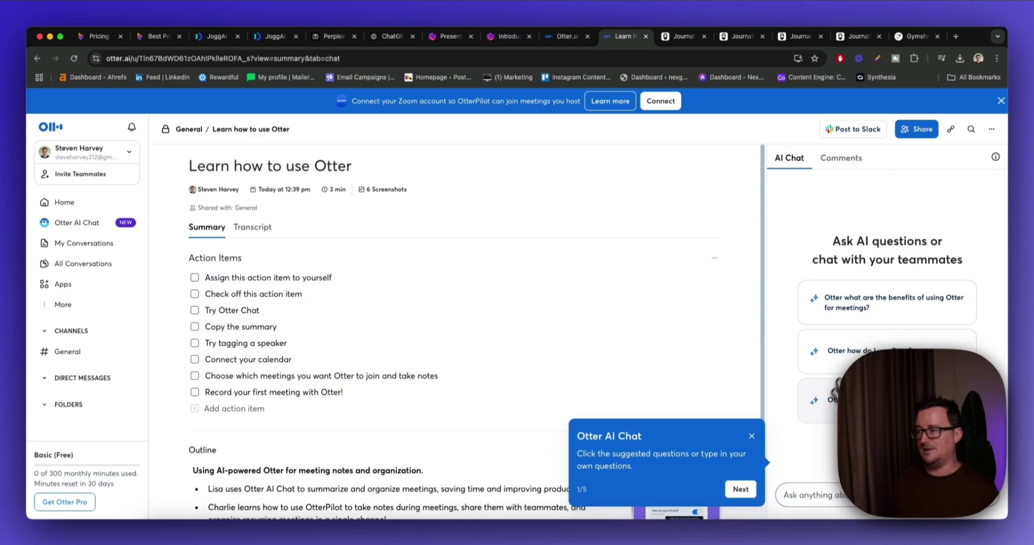
Step: Dismiss the Otter AI Chat tip, reopen the transcript and ask the AI chat what one of the speakers said about summaries
{"action": "left_click", "coordinate": [752, 436]}
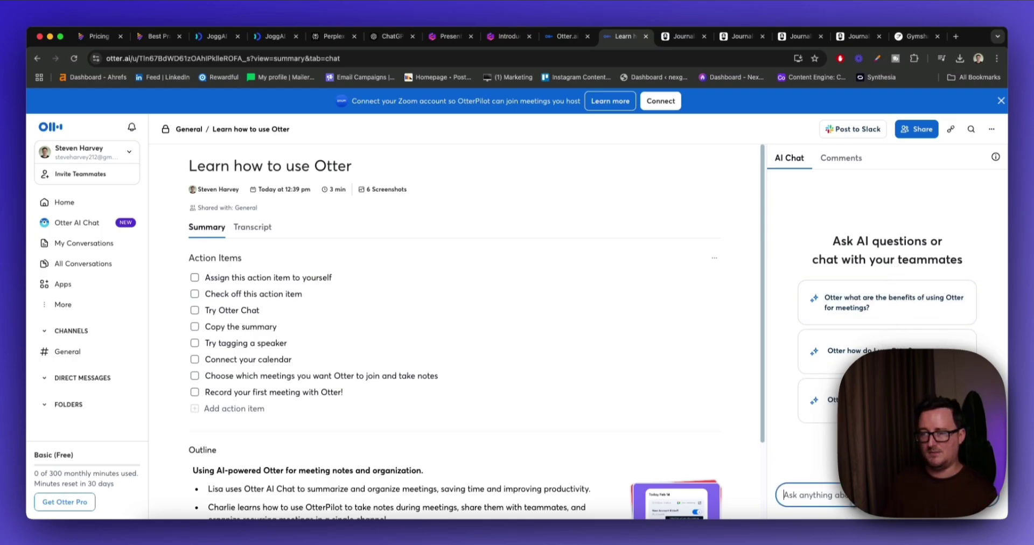
{"action": "left_click", "coordinate": [257, 228]}
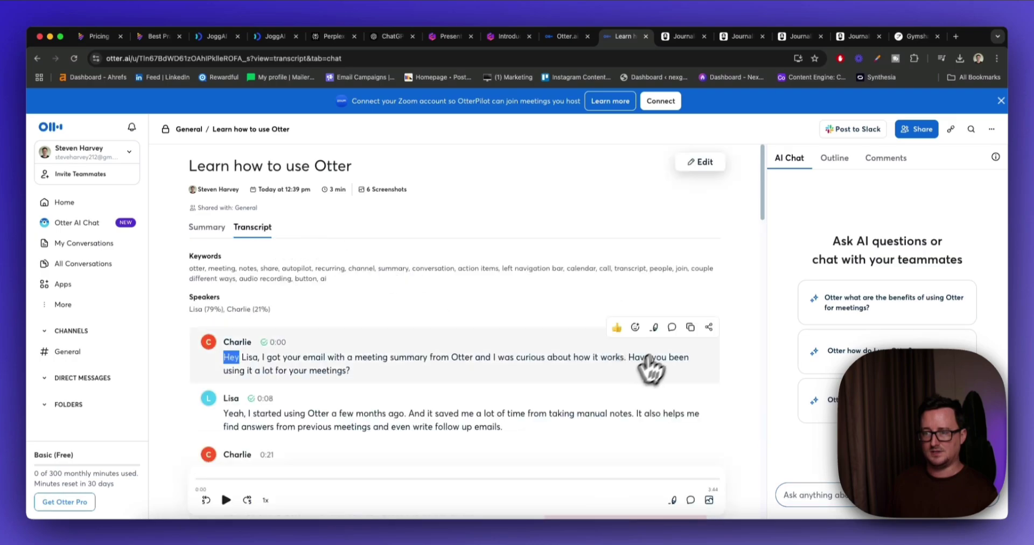
{"action": "scroll", "coordinate": [754, 428], "scroll_direction": "down", "scroll_amount": 3}
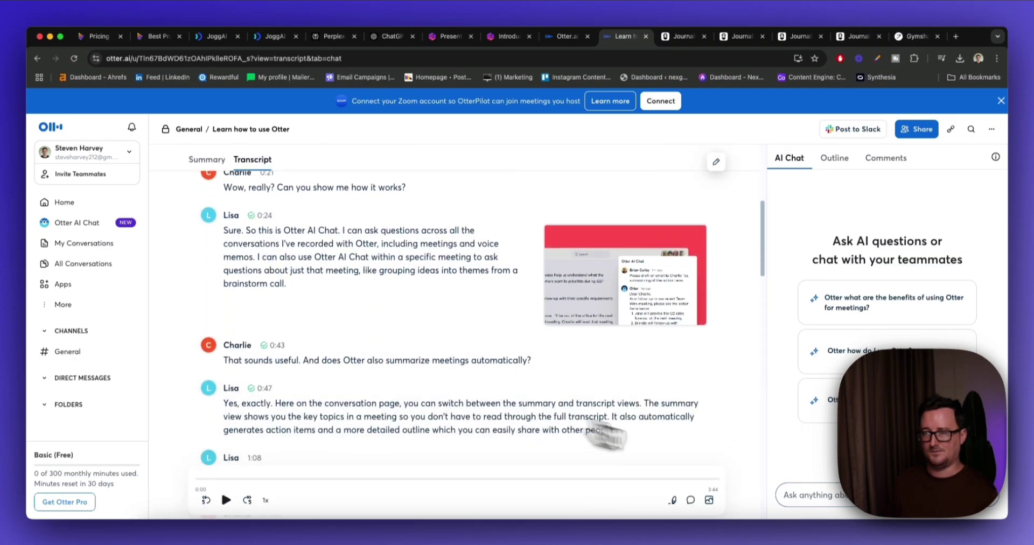
{"action": "left_click", "coordinate": [840, 494]}
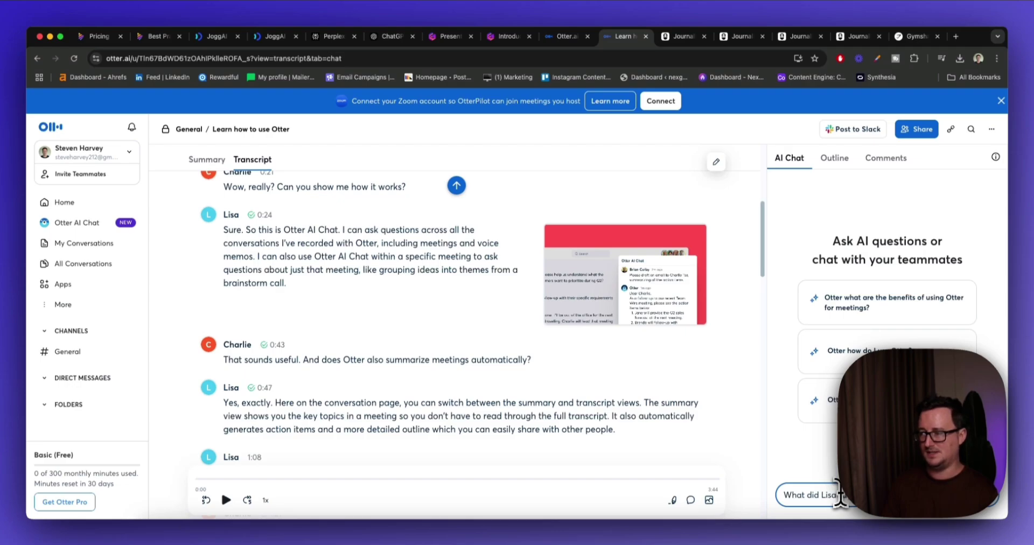
{"action": "type", "text": "summaries?"}
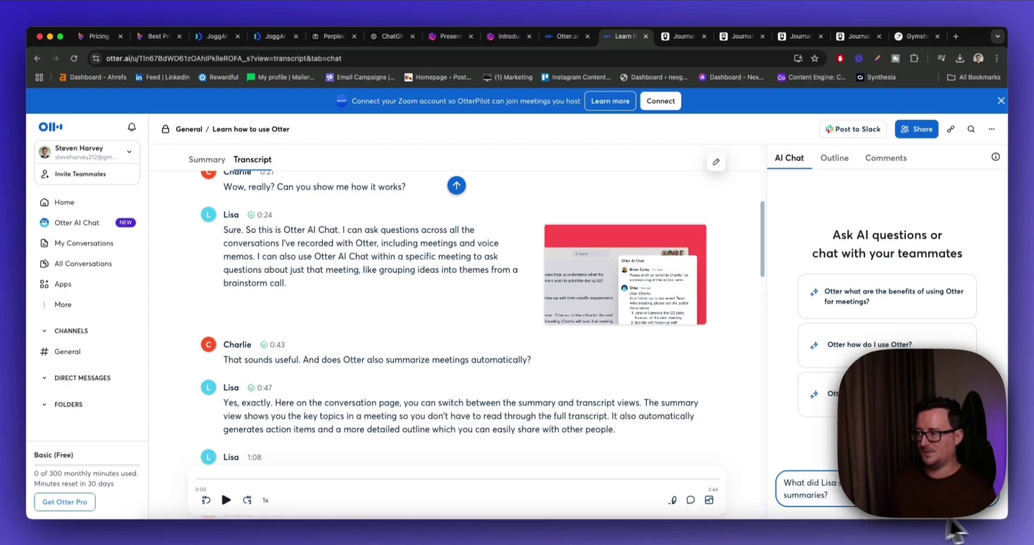
{"action": "key", "text": "Return"}
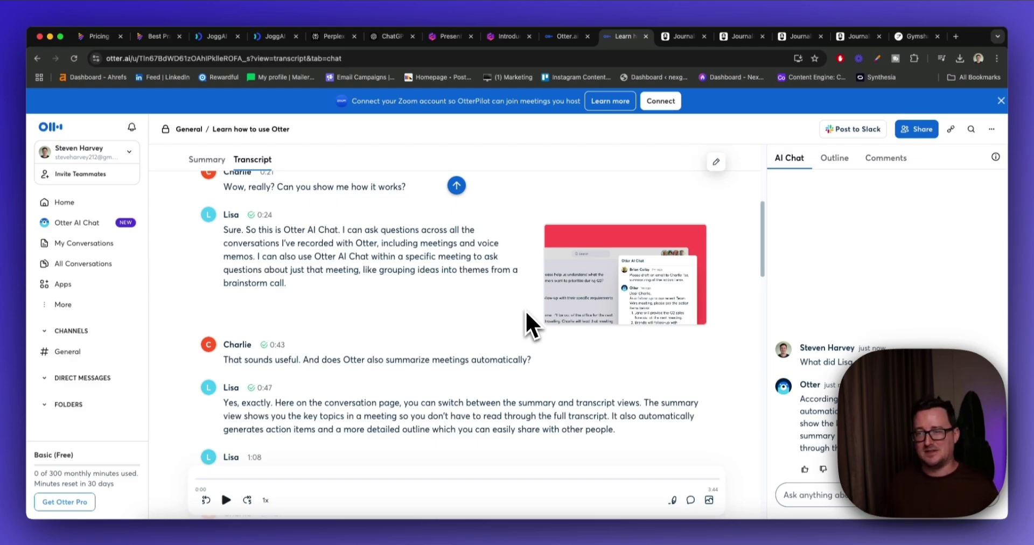
Step: Examine further sections of the conversation transcript and their automatic screenshots
{"action": "scroll", "coordinate": [507, 307], "scroll_direction": "down", "scroll_amount": 8}
{"action": "scroll", "coordinate": [500, 307], "scroll_direction": "down", "scroll_amount": 5}
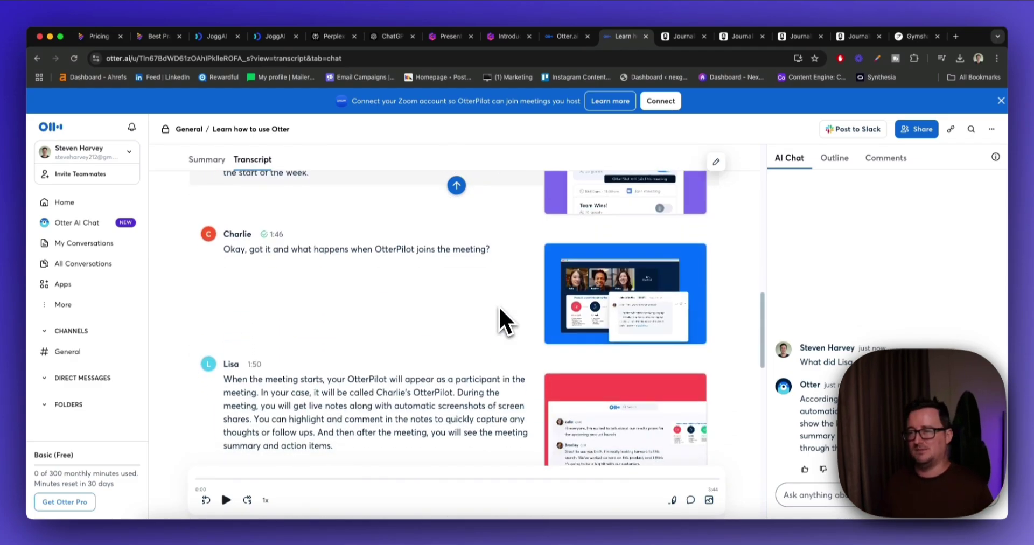
{"action": "scroll", "coordinate": [500, 310], "scroll_direction": "down", "scroll_amount": 7}
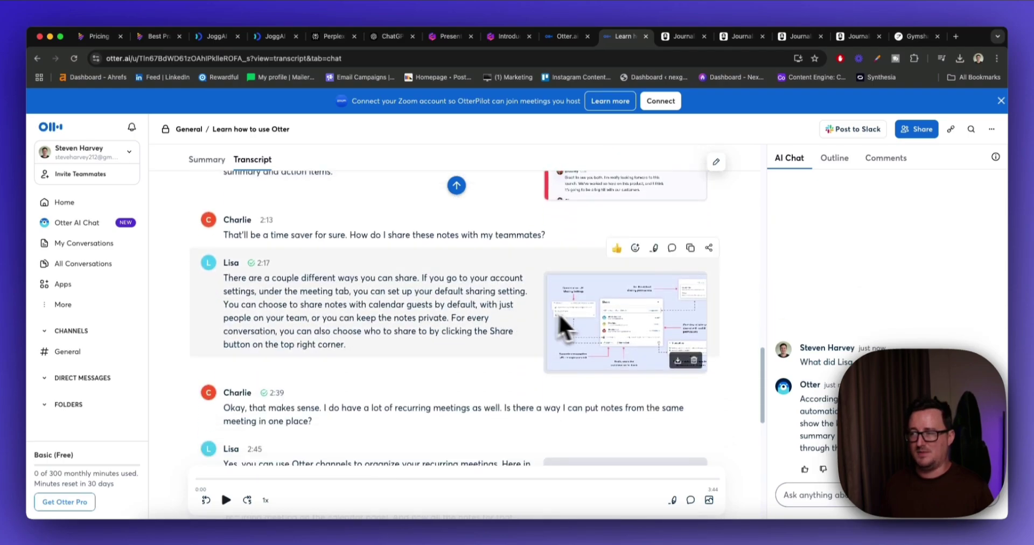
Step: Examine the remaining sections of the transcript and return to its keywords and speakers overview
{"action": "scroll", "coordinate": [501, 317], "scroll_direction": "down", "scroll_amount": 4}
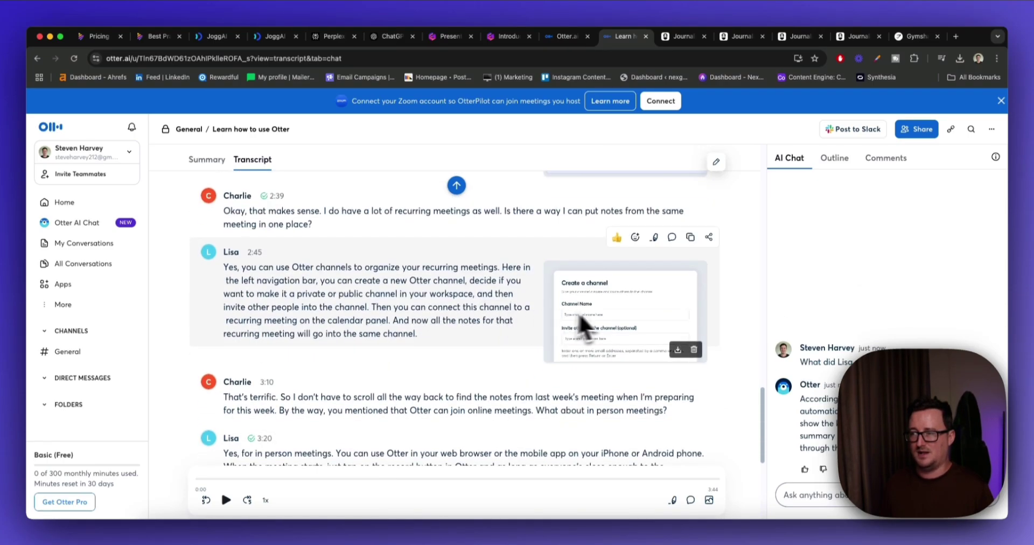
{"action": "scroll", "coordinate": [517, 317], "scroll_direction": "down", "scroll_amount": 5}
{"action": "scroll", "coordinate": [508, 316], "scroll_direction": "up", "scroll_amount": 20}
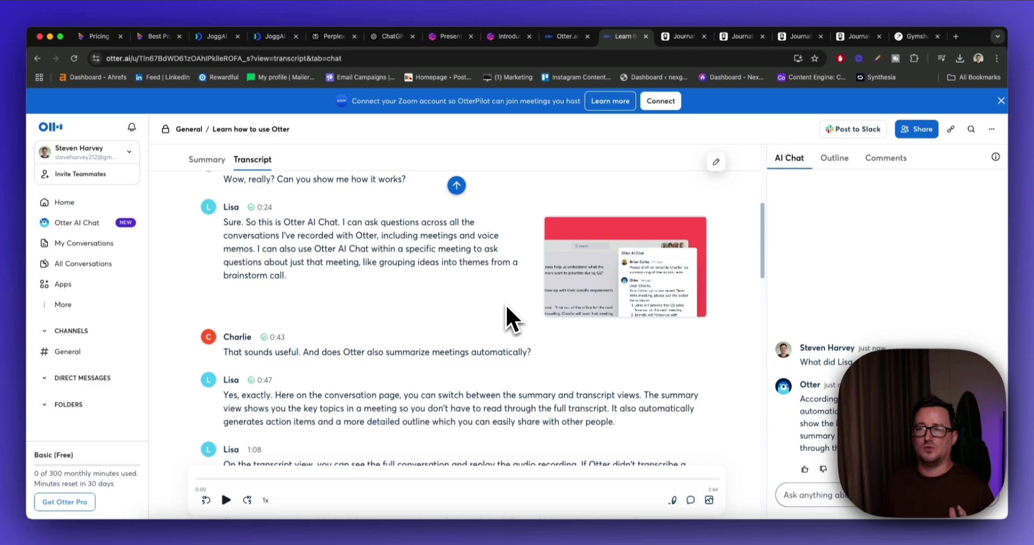
{"action": "scroll", "coordinate": [506, 312], "scroll_direction": "up", "scroll_amount": 5}
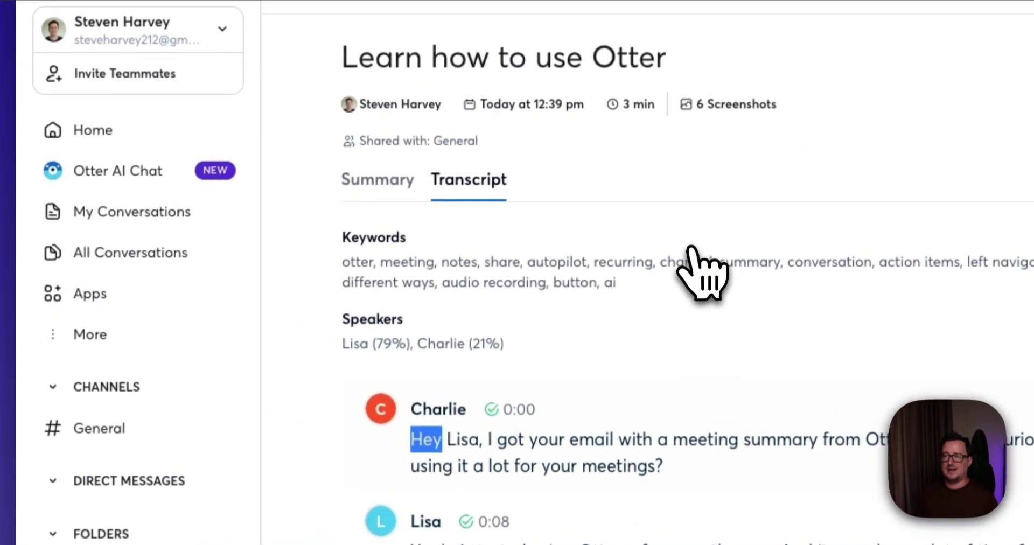
Step: Open the Otter.ai app integrations and look through the available connections from Slack to Microsoft
{"action": "left_click", "coordinate": [226, 293]}
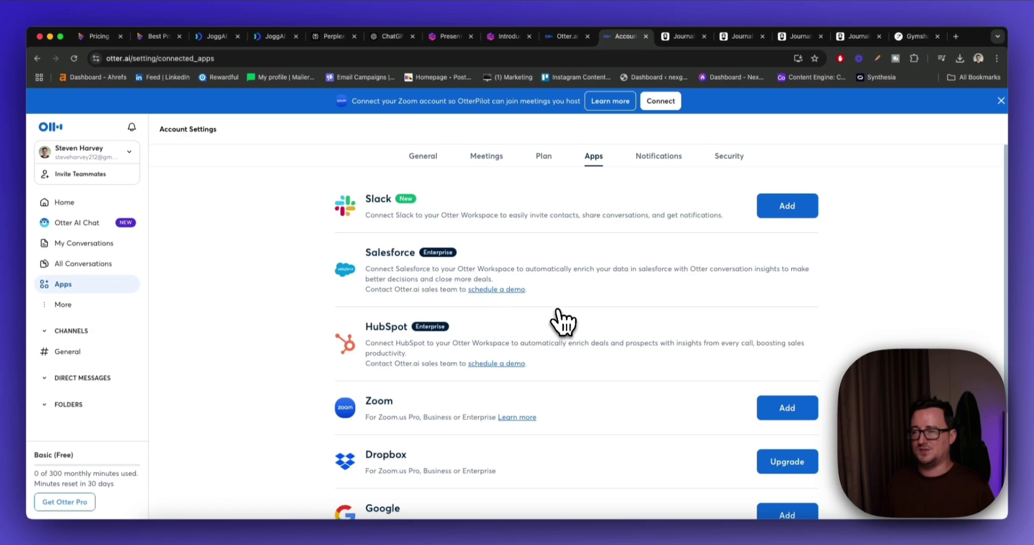
{"action": "scroll", "coordinate": [563, 322], "scroll_direction": "down", "scroll_amount": 5}
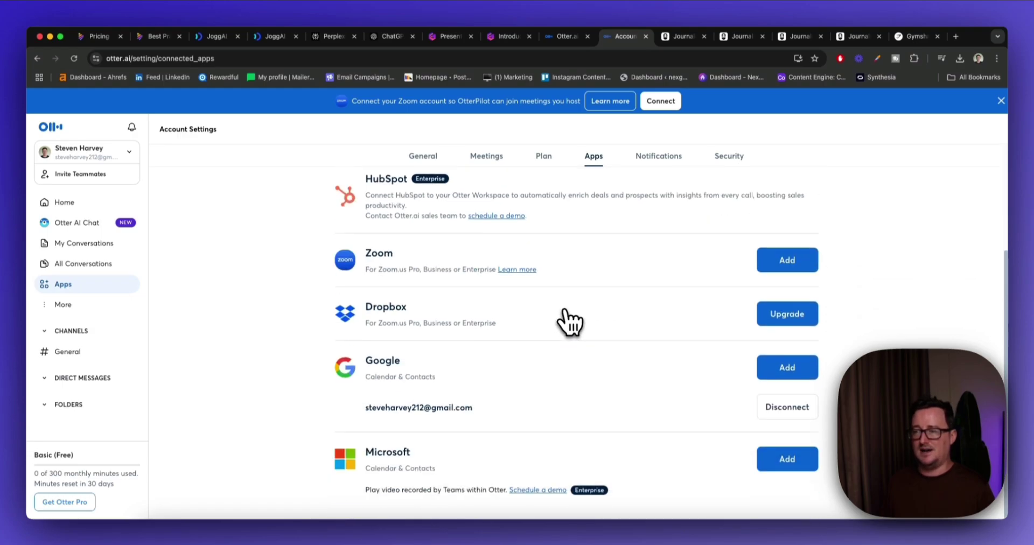
{"action": "scroll", "coordinate": [569, 322], "scroll_direction": "up", "scroll_amount": 5}
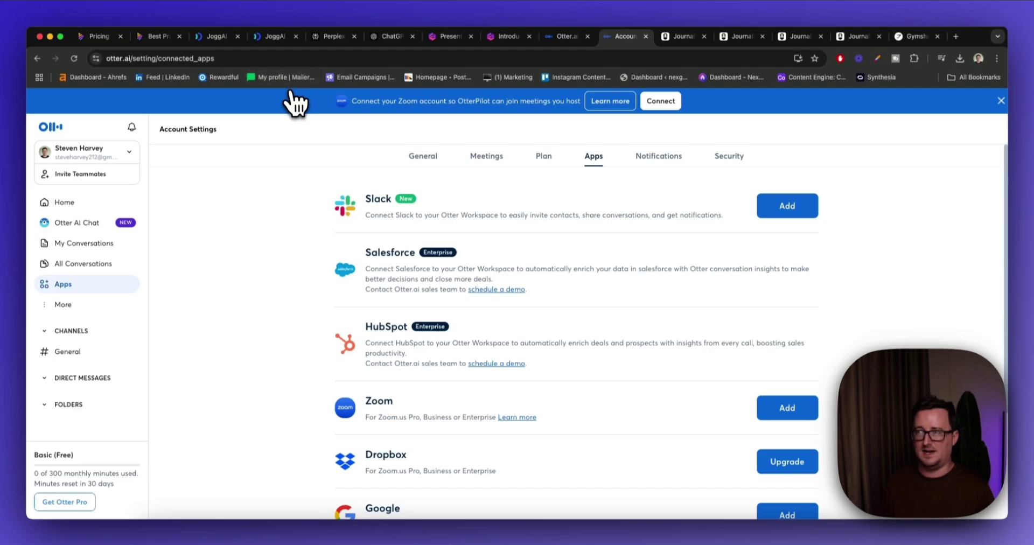
Step: Switch to the JoggAI projects, watch the generated Gymshark video ad and pause it
{"action": "left_click", "coordinate": [271, 37]}
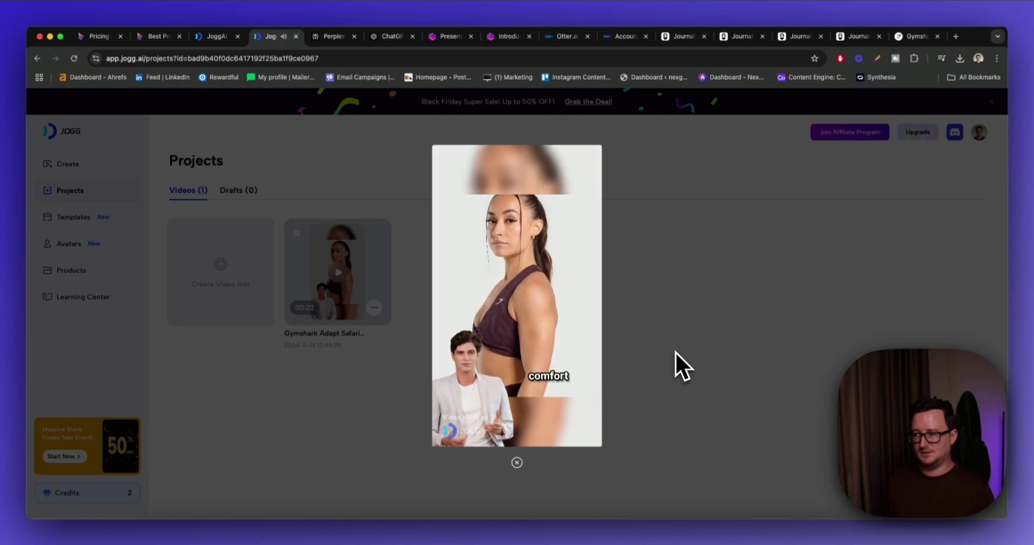
{"action": "mouse_move", "coordinate": [598, 372]}
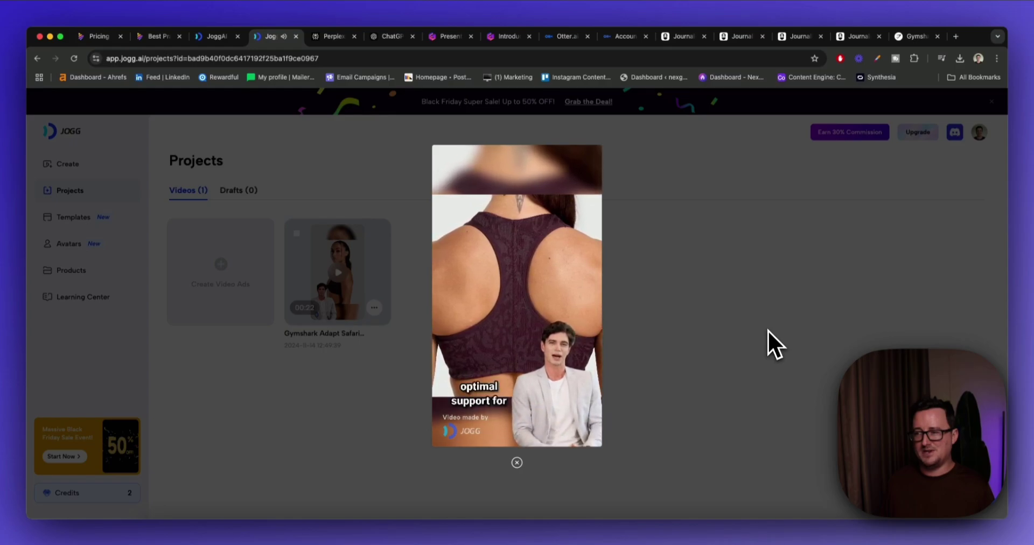
{"action": "left_click", "coordinate": [444, 423]}
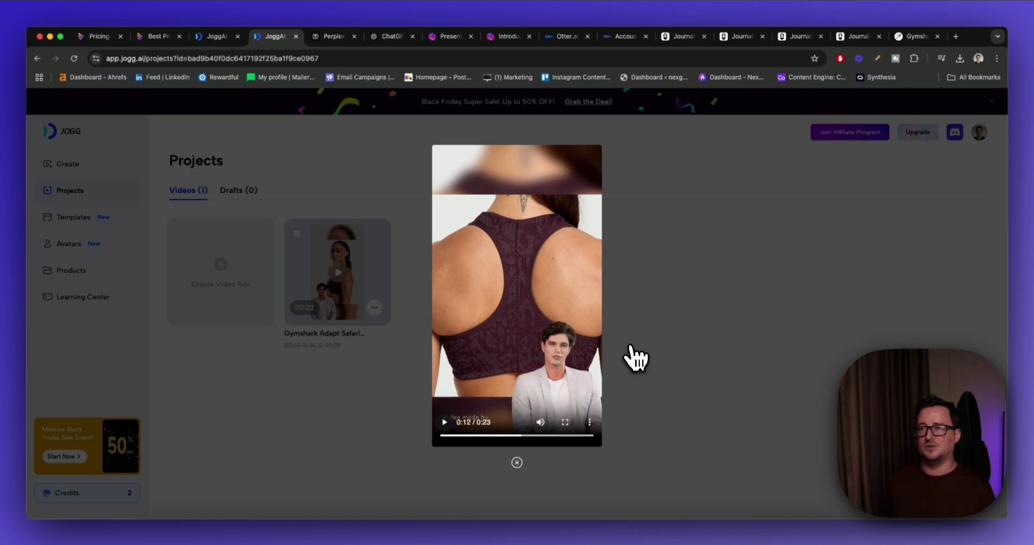
Step: Open JoggAI's pricing page and compare the features and yearly prices of the Free, Starter, Creator and Enterprise plans
{"action": "left_click", "coordinate": [229, 38]}
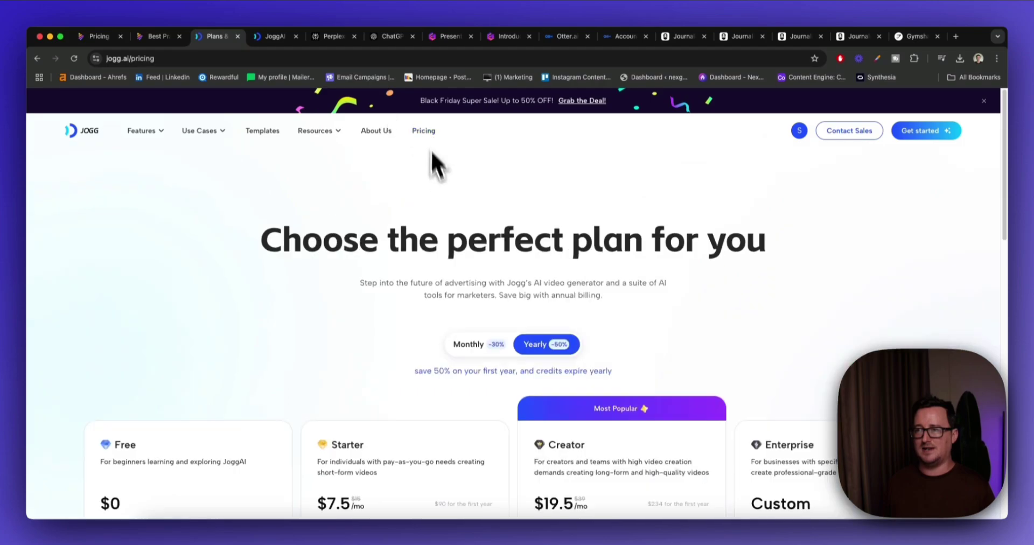
{"action": "scroll", "coordinate": [434, 247], "scroll_direction": "down", "scroll_amount": 5}
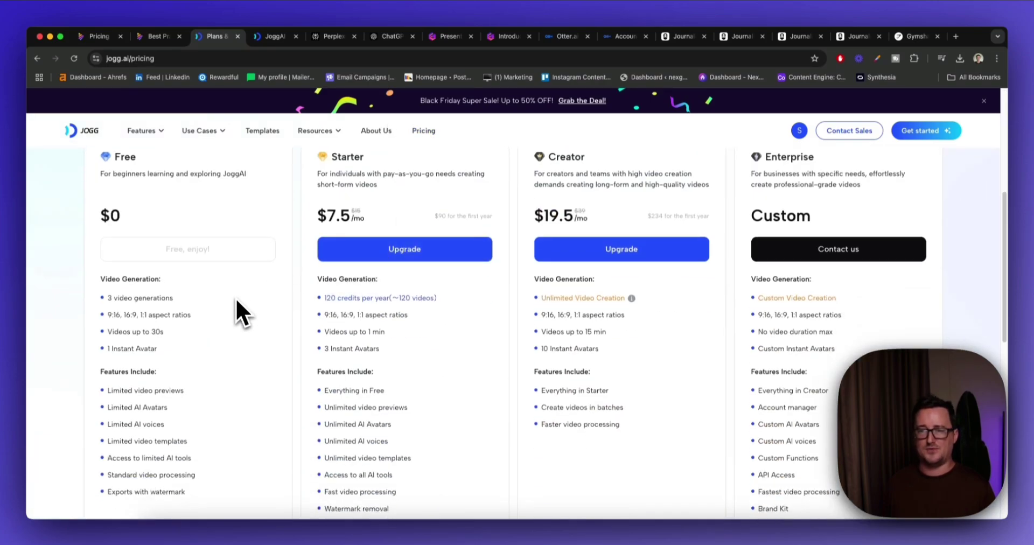
{"action": "scroll", "coordinate": [261, 292], "scroll_direction": "up", "scroll_amount": 2}
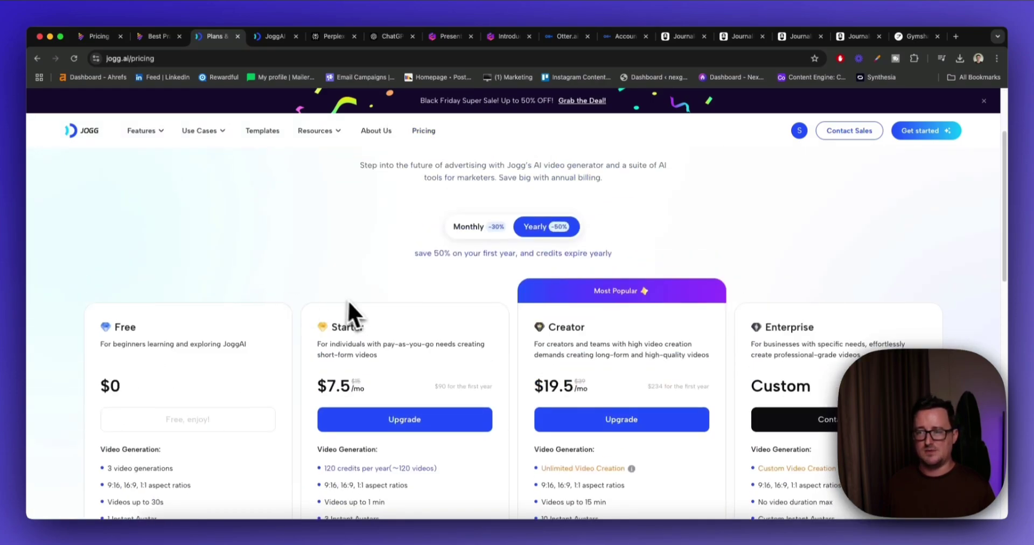
{"action": "scroll", "coordinate": [375, 309], "scroll_direction": "down", "scroll_amount": 1}
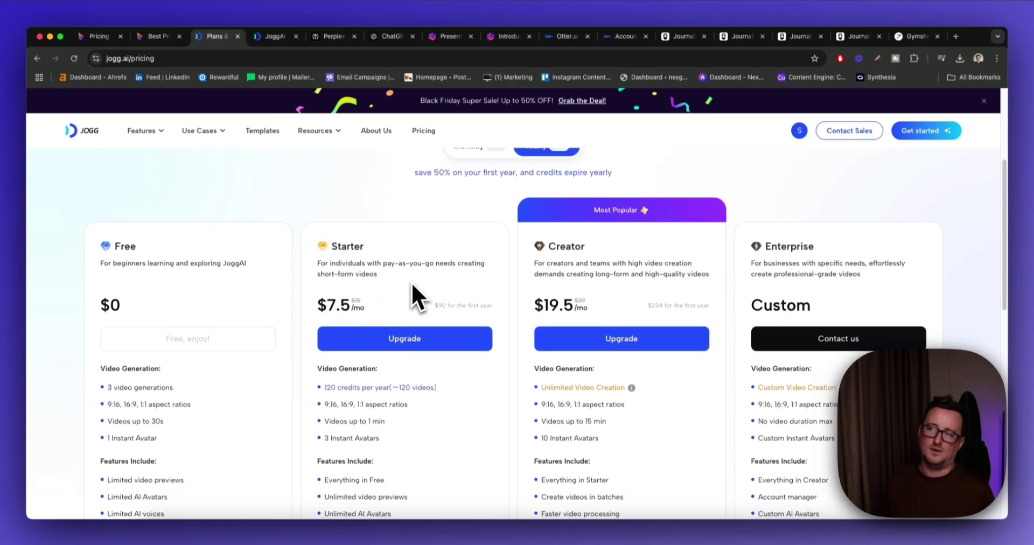
{"action": "scroll", "coordinate": [418, 275], "scroll_direction": "up", "scroll_amount": 3}
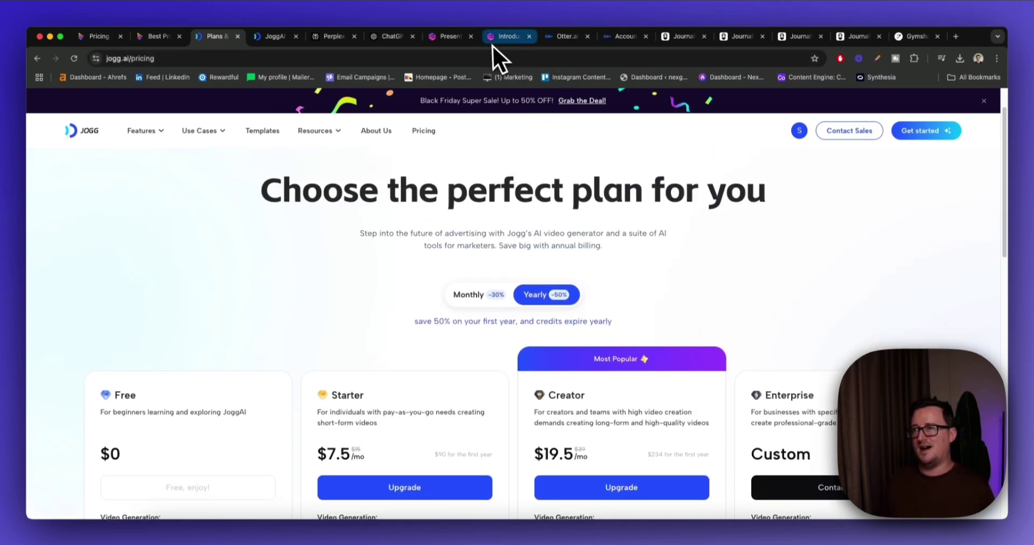
Step: Briefly revisit the Gamma website, the Otter.ai website and the Perplexity account settings
{"action": "left_click", "coordinate": [459, 38]}
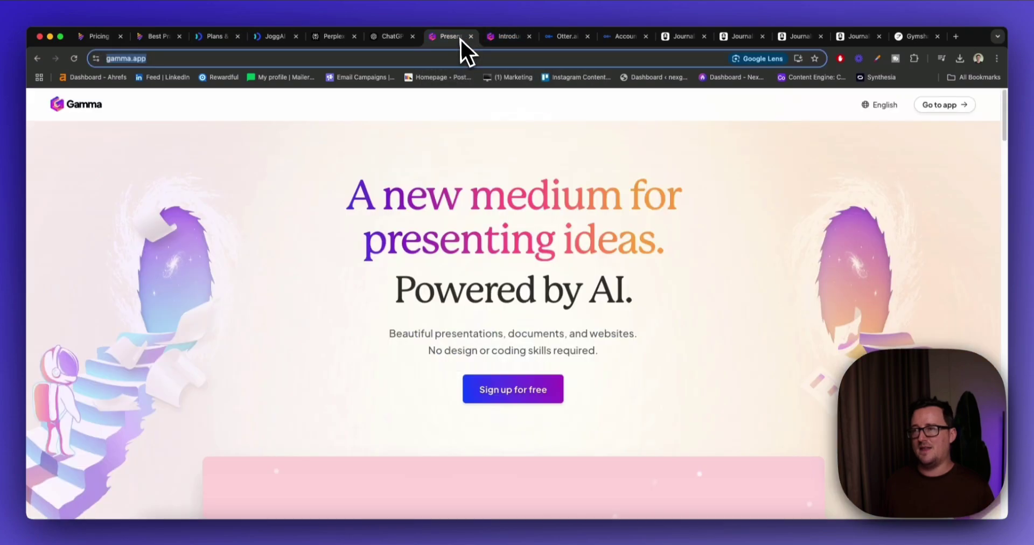
{"action": "left_click", "coordinate": [564, 44]}
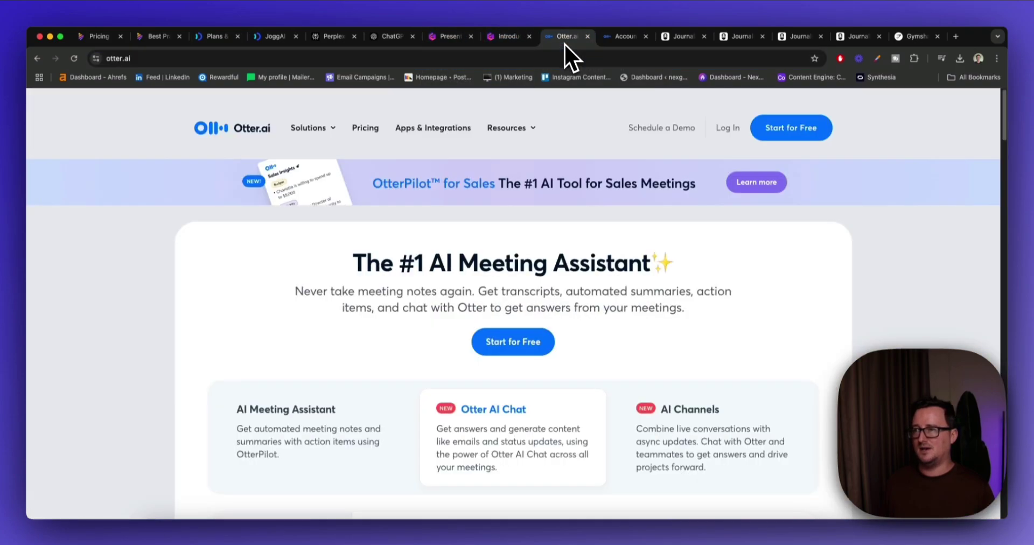
{"action": "left_click", "coordinate": [355, 45]}
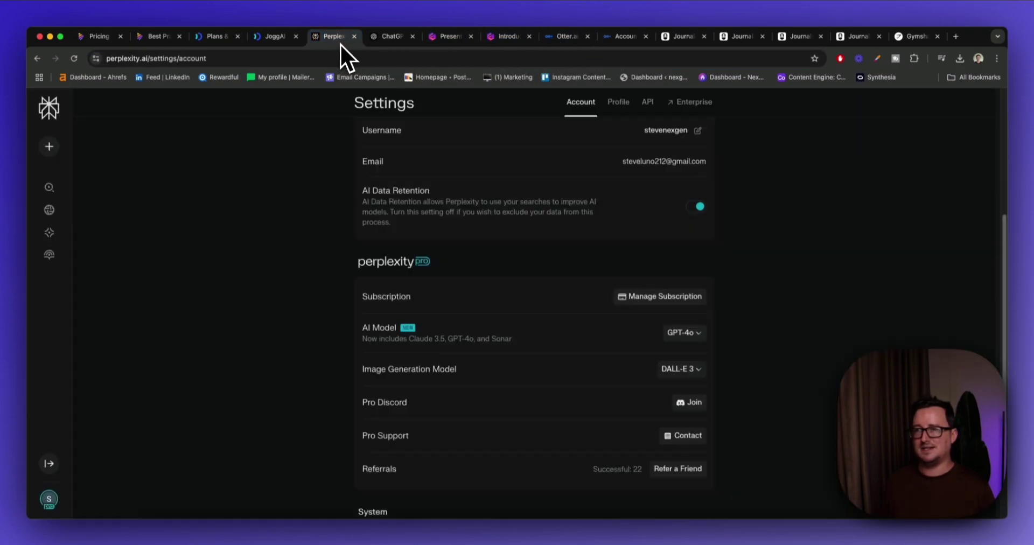
Step: Switch to the Journalist AI website and examine its article features, AI writer workflow and introduction video section
{"action": "left_click", "coordinate": [687, 45]}
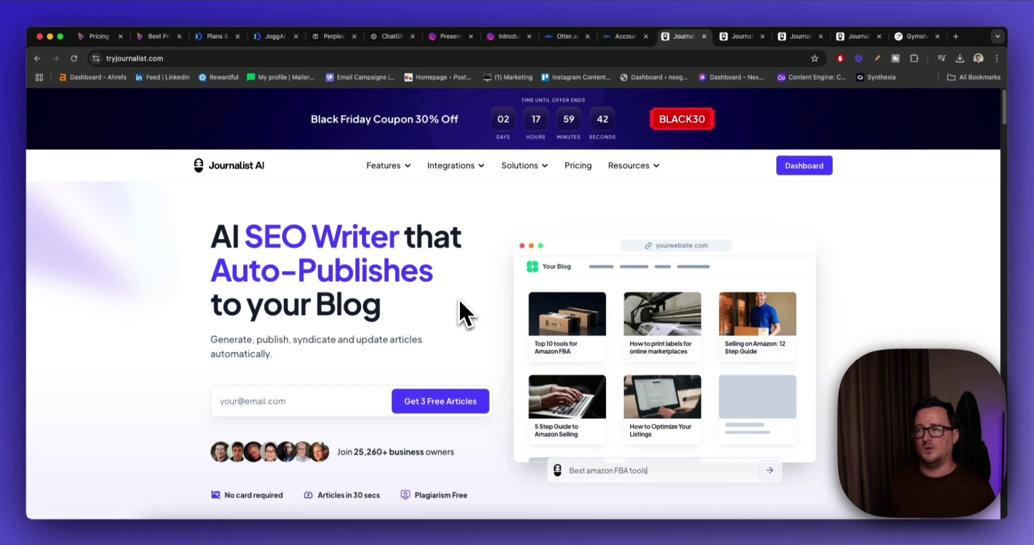
{"action": "scroll", "coordinate": [459, 301], "scroll_direction": "down", "scroll_amount": 3}
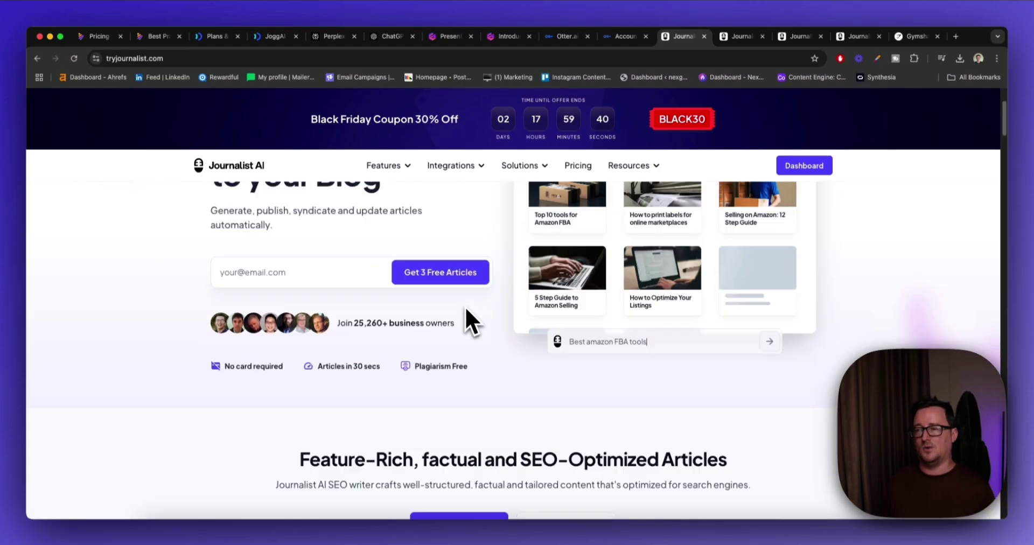
{"action": "scroll", "coordinate": [469, 307], "scroll_direction": "down", "scroll_amount": 5}
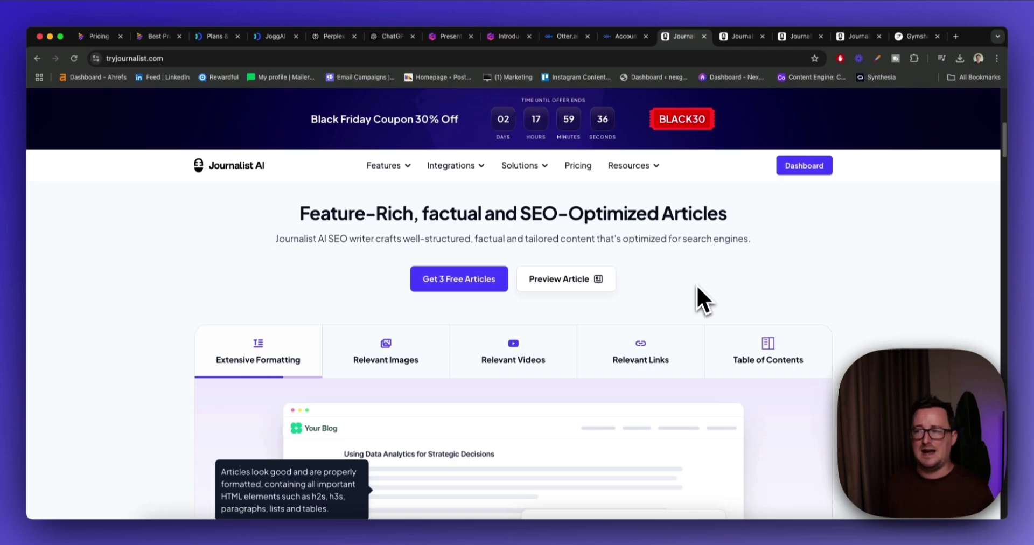
{"action": "scroll", "coordinate": [696, 286], "scroll_direction": "down", "scroll_amount": 6}
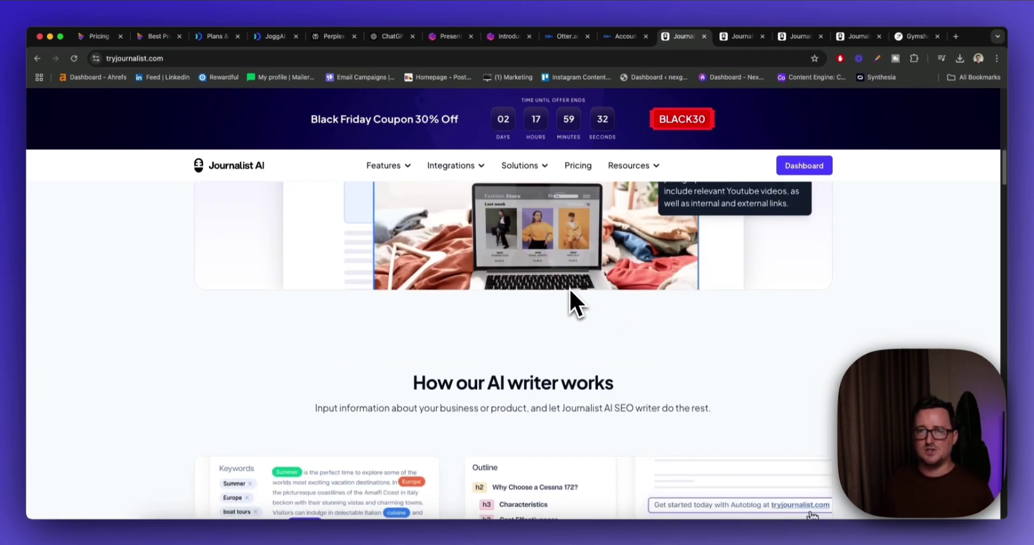
{"action": "scroll", "coordinate": [569, 289], "scroll_direction": "up", "scroll_amount": 15}
{"action": "scroll", "coordinate": [573, 291], "scroll_direction": "down", "scroll_amount": 18}
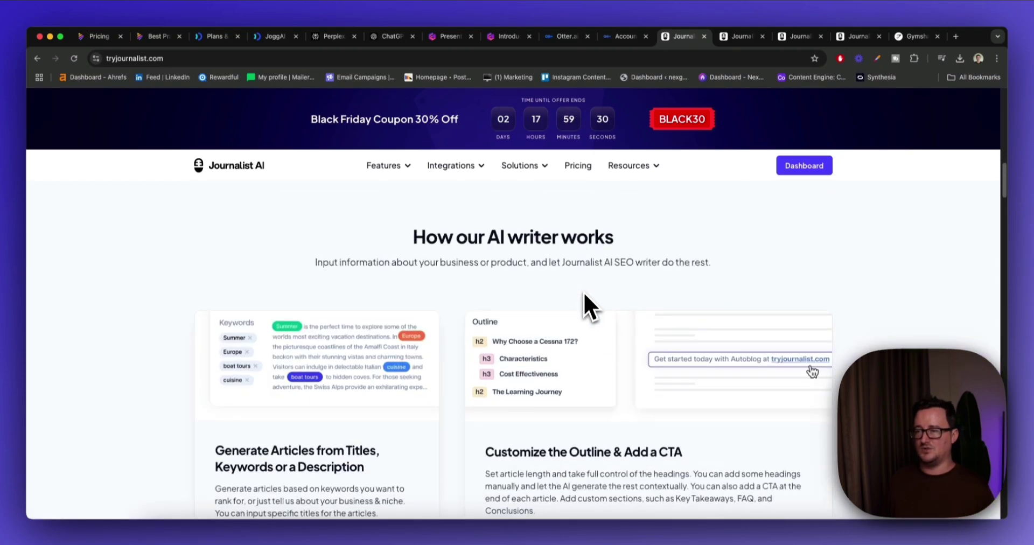
{"action": "scroll", "coordinate": [583, 292], "scroll_direction": "down", "scroll_amount": 10}
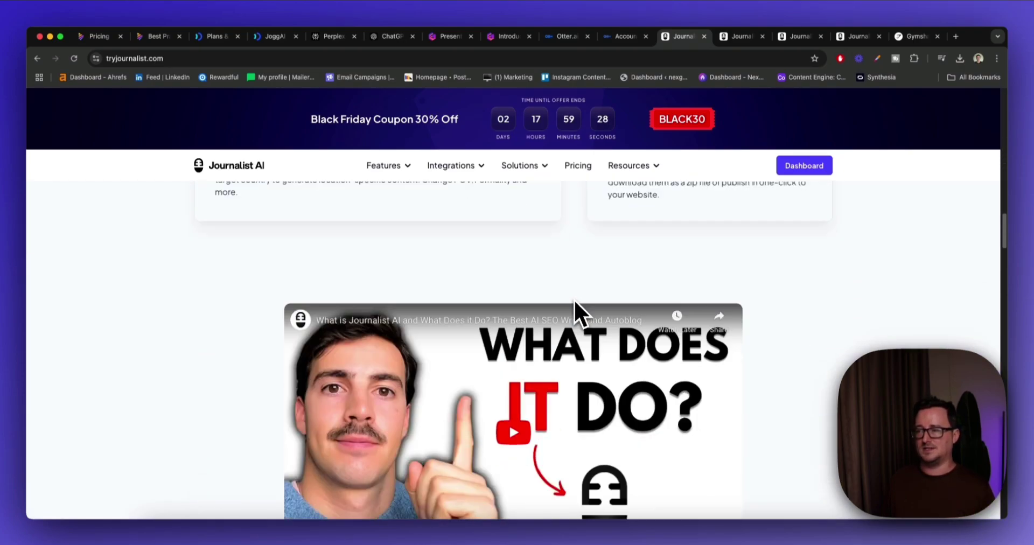
{"action": "scroll", "coordinate": [579, 301], "scroll_direction": "up", "scroll_amount": 20}
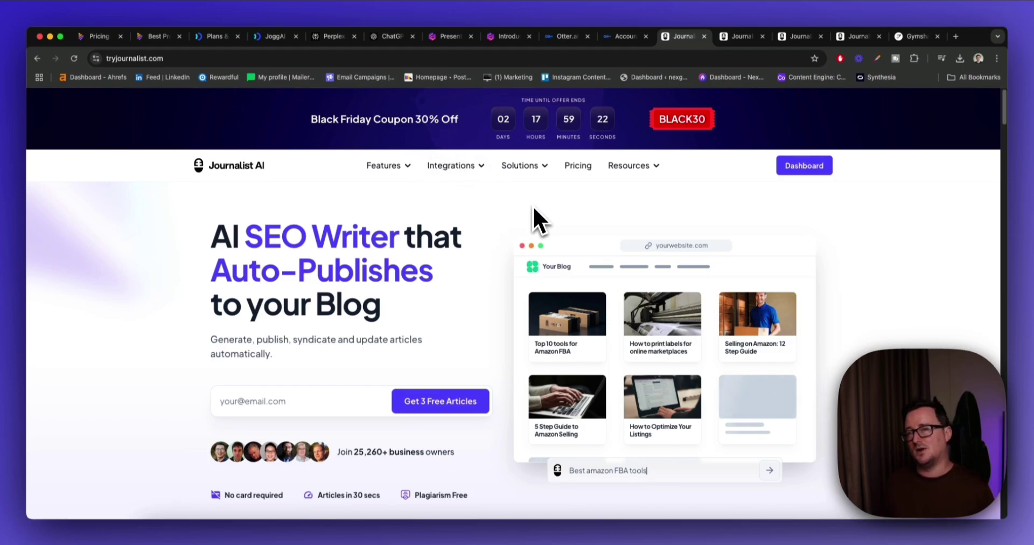
{"action": "scroll", "coordinate": [524, 215], "scroll_direction": "down", "scroll_amount": 2}
{"action": "scroll", "coordinate": [506, 244], "scroll_direction": "up", "scroll_amount": 2}
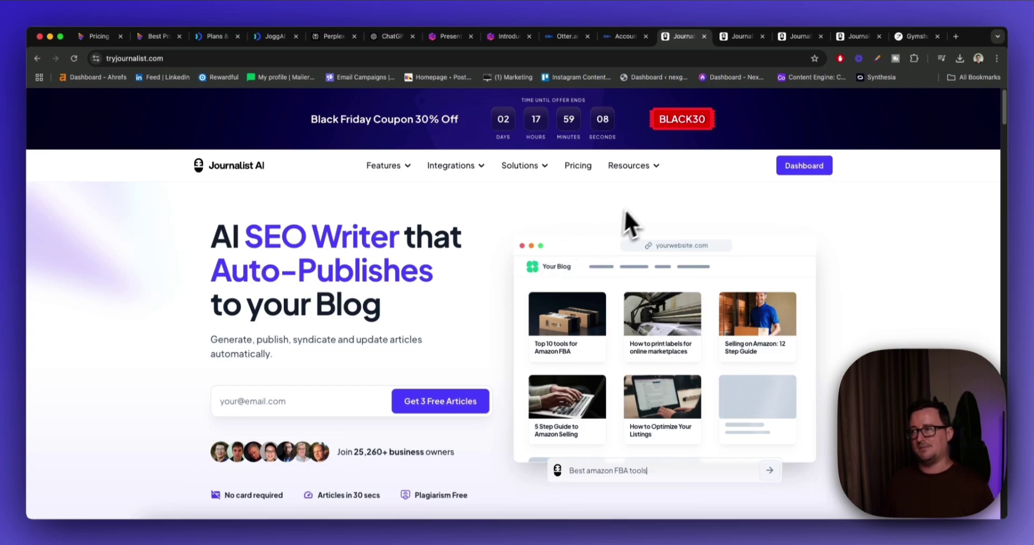
Step: Open Journalist AI's article generator, view its News, Amazon and Youtube tools, and return to the General ones
{"action": "left_click", "coordinate": [741, 46]}
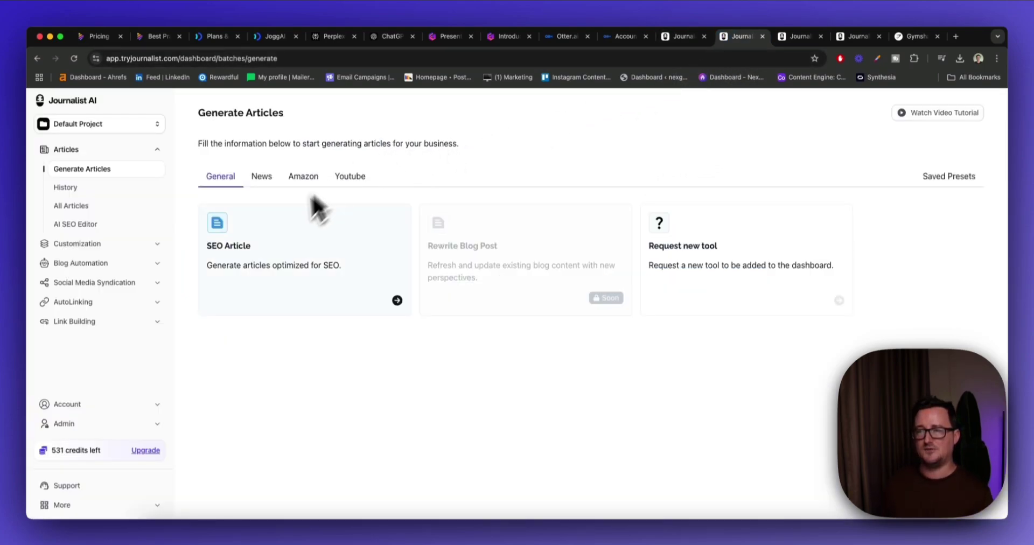
{"action": "left_click", "coordinate": [277, 186]}
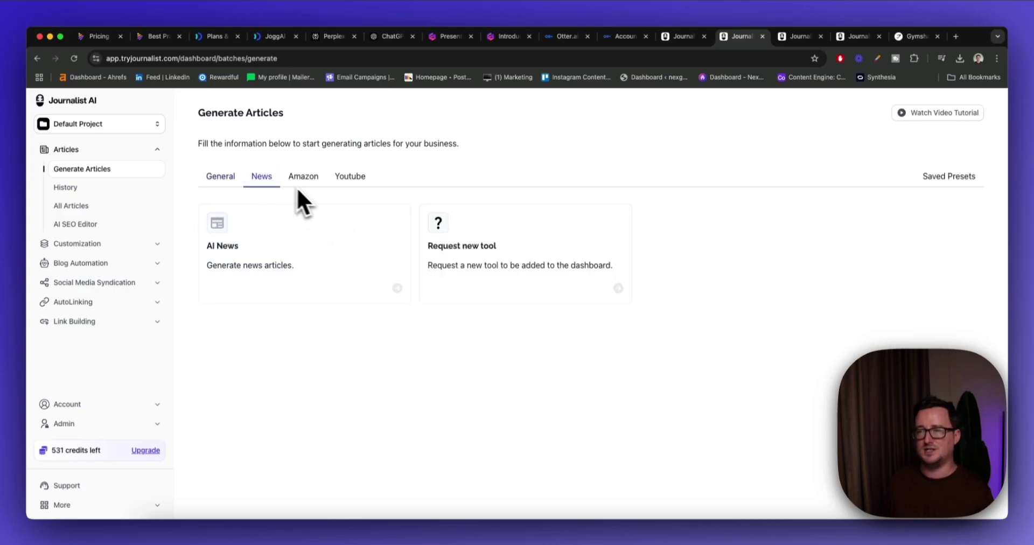
{"action": "left_click", "coordinate": [310, 186]}
{"action": "left_click", "coordinate": [347, 182]}
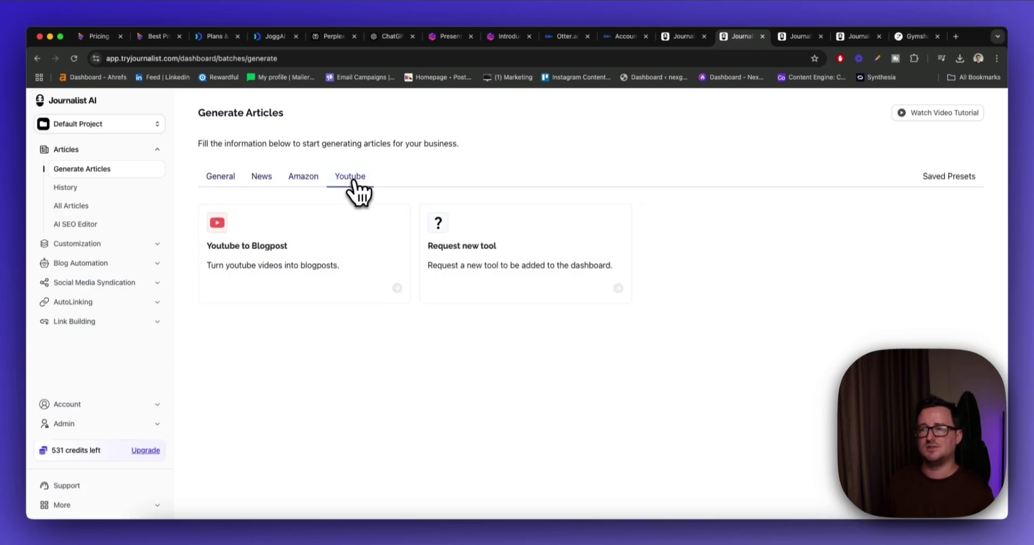
{"action": "left_click", "coordinate": [221, 183]}
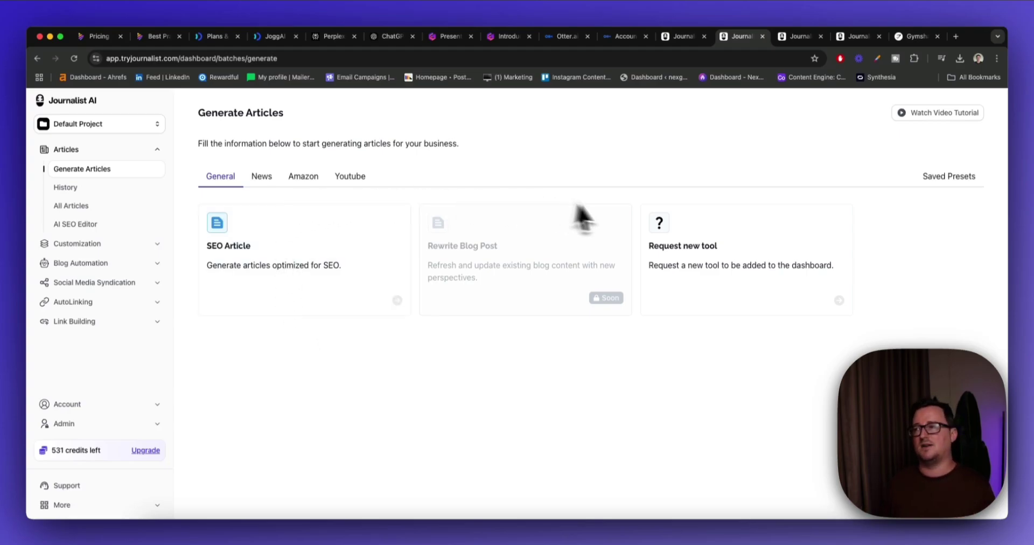
Step: Switch to the generated article on baking bread at home, expand its table of contents to view the headings, and collapse it
{"action": "left_click", "coordinate": [800, 42]}
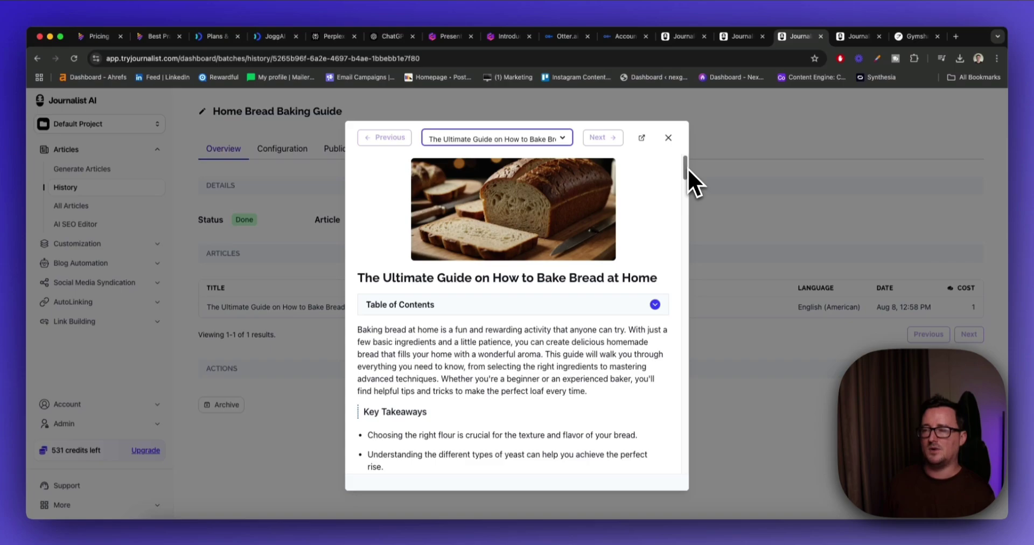
{"action": "left_click_drag", "start_coordinate": [687, 168], "coordinate": [685, 171]}
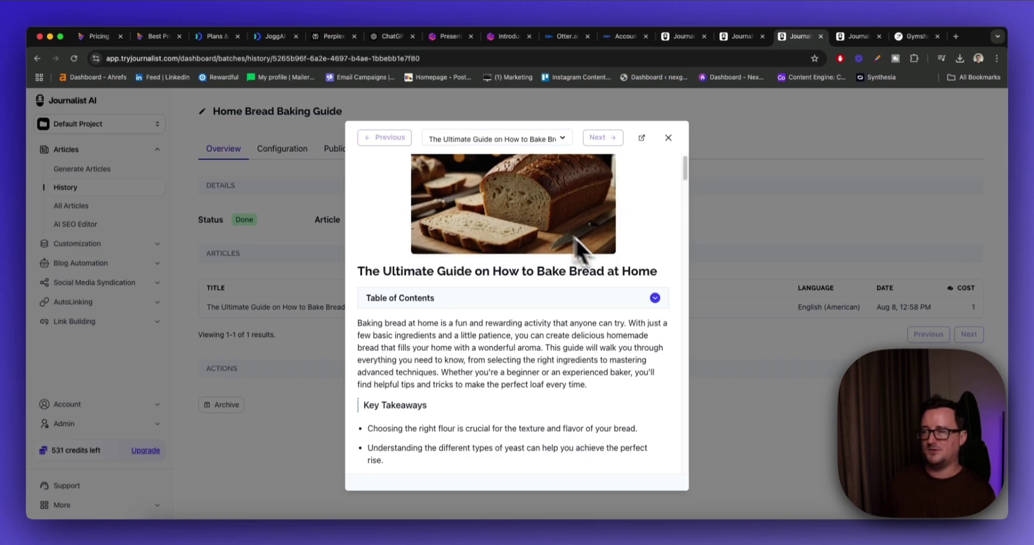
{"action": "left_click", "coordinate": [656, 300]}
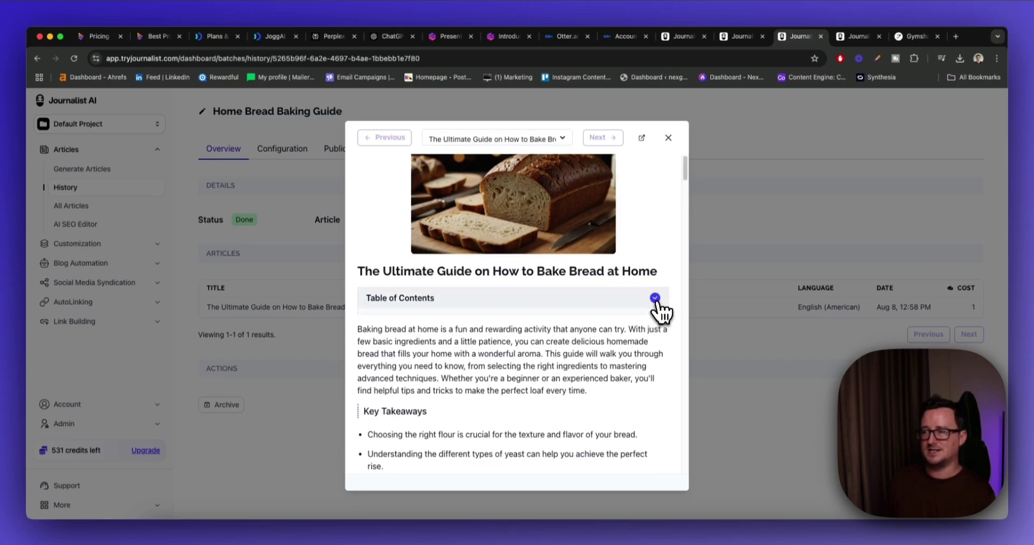
{"action": "scroll", "coordinate": [659, 294], "scroll_direction": "down", "scroll_amount": 2}
{"action": "scroll", "coordinate": [658, 286], "scroll_direction": "down", "scroll_amount": 2}
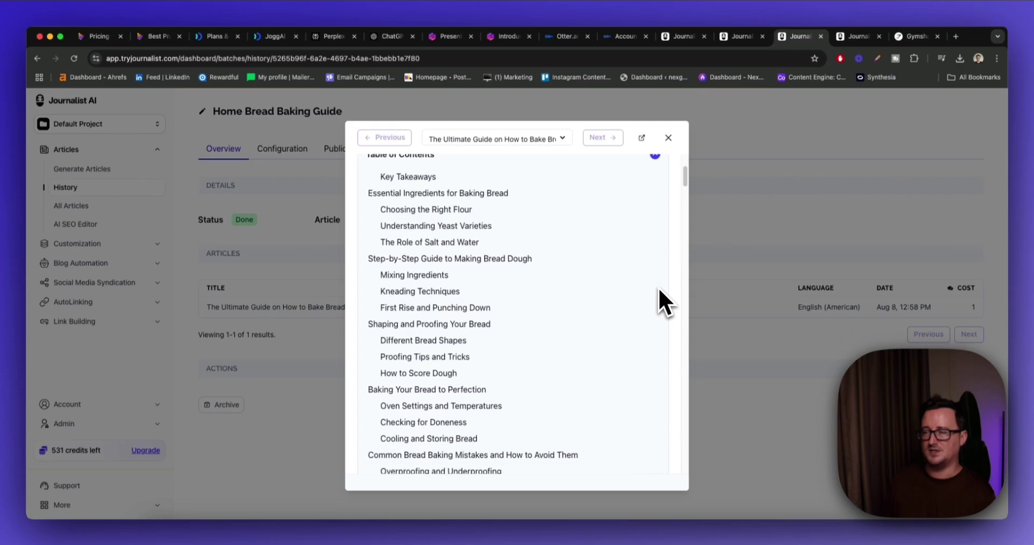
{"action": "scroll", "coordinate": [659, 282], "scroll_direction": "up", "scroll_amount": 5}
{"action": "left_click", "coordinate": [656, 304]}
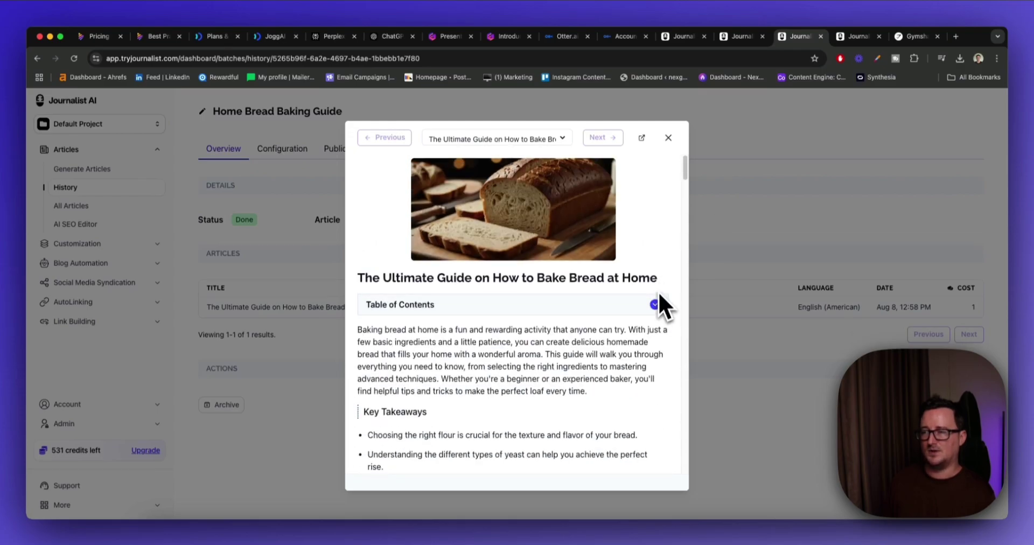
Step: Examine the generated bread-baking article from its key takeaways through the embedded video to the FAQ, and return to its beginning
{"action": "scroll", "coordinate": [658, 286], "scroll_direction": "down", "scroll_amount": 6}
{"action": "scroll", "coordinate": [657, 289], "scroll_direction": "down", "scroll_amount": 6}
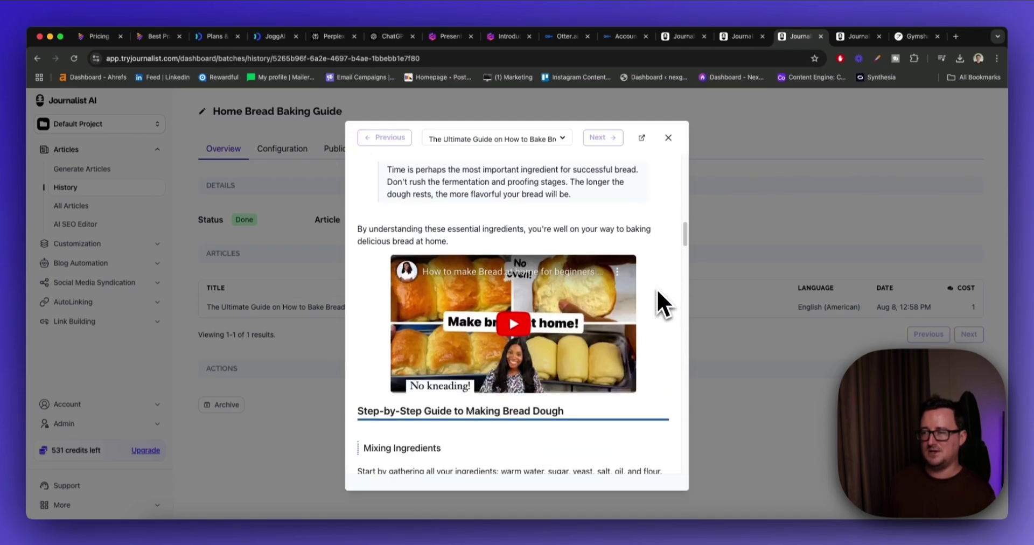
{"action": "scroll", "coordinate": [659, 293], "scroll_direction": "down", "scroll_amount": 10}
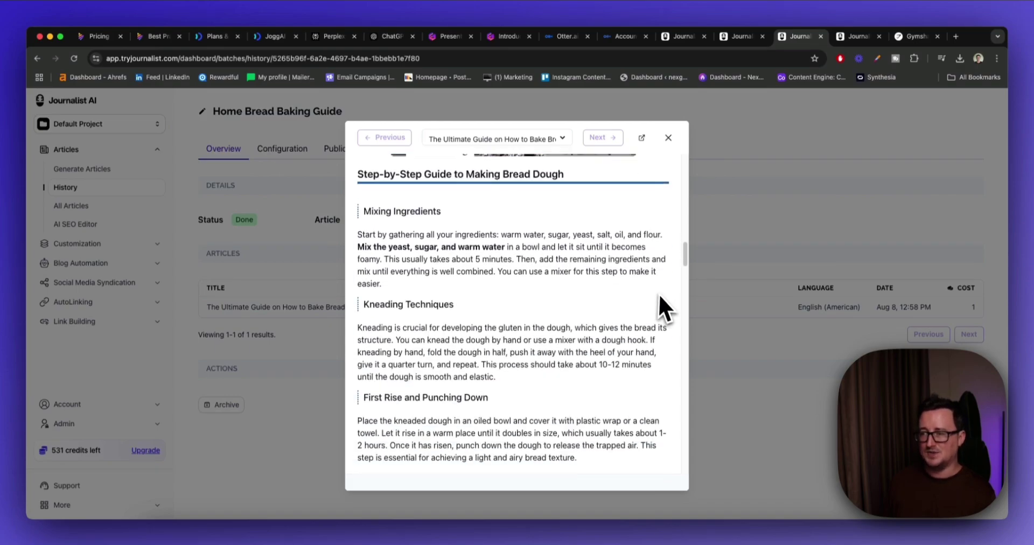
{"action": "scroll", "coordinate": [658, 293], "scroll_direction": "up", "scroll_amount": 2}
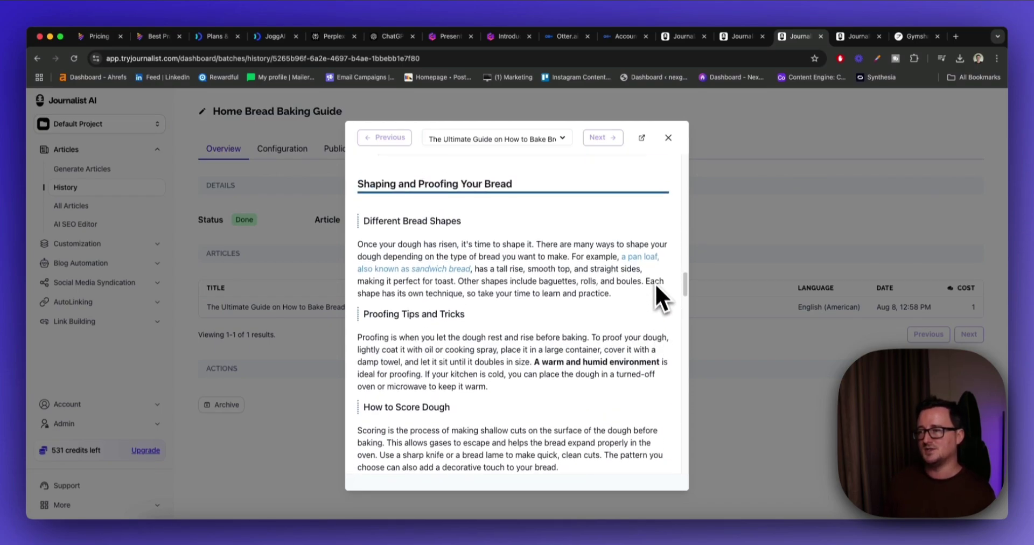
{"action": "left_click_drag", "start_coordinate": [676, 279], "coordinate": [666, 421]}
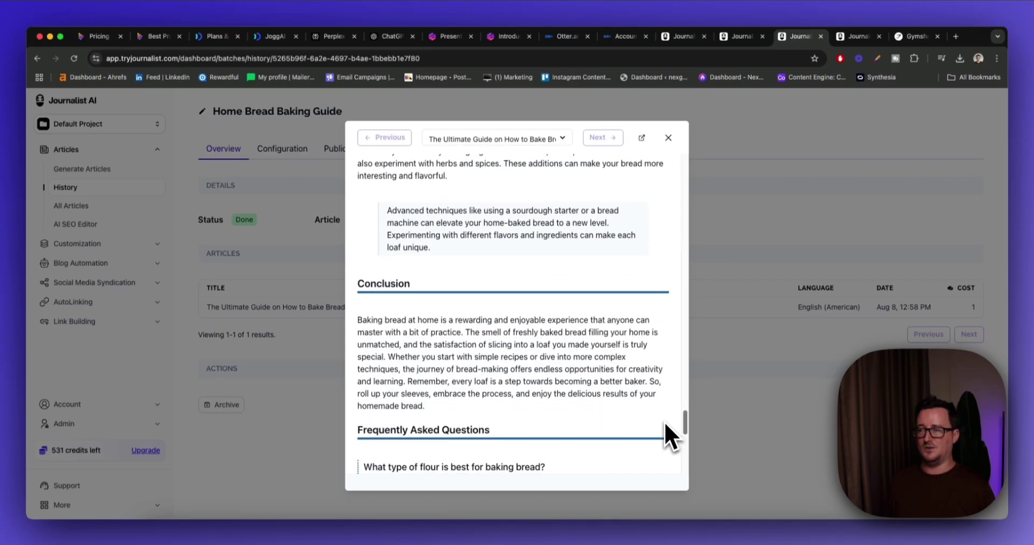
{"action": "scroll", "coordinate": [664, 422], "scroll_direction": "down", "scroll_amount": 4}
{"action": "scroll", "coordinate": [664, 434], "scroll_direction": "down", "scroll_amount": 10}
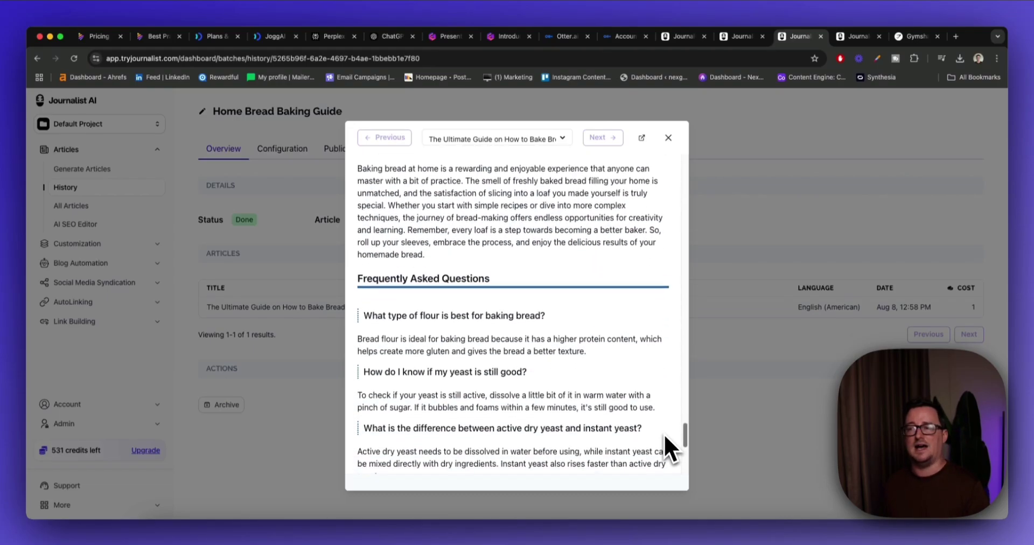
{"action": "scroll", "coordinate": [667, 398], "scroll_direction": "up", "scroll_amount": 15}
{"action": "scroll", "coordinate": [671, 405], "scroll_direction": "up", "scroll_amount": 15}
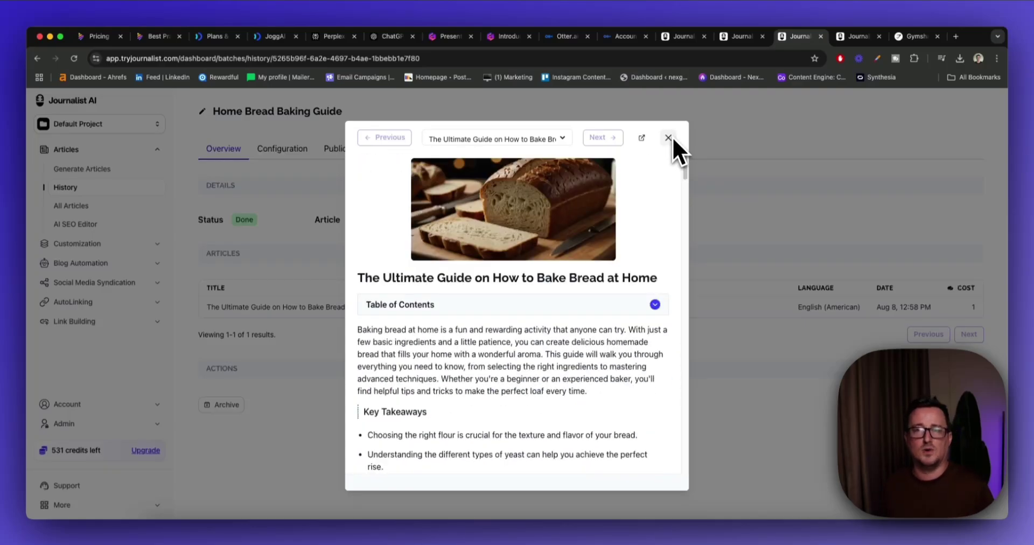
Step: Switch to the article's editor, select the paragraph under How to Score Dough, and view its Rewrite and Add Keywords options
{"action": "left_click", "coordinate": [851, 37]}
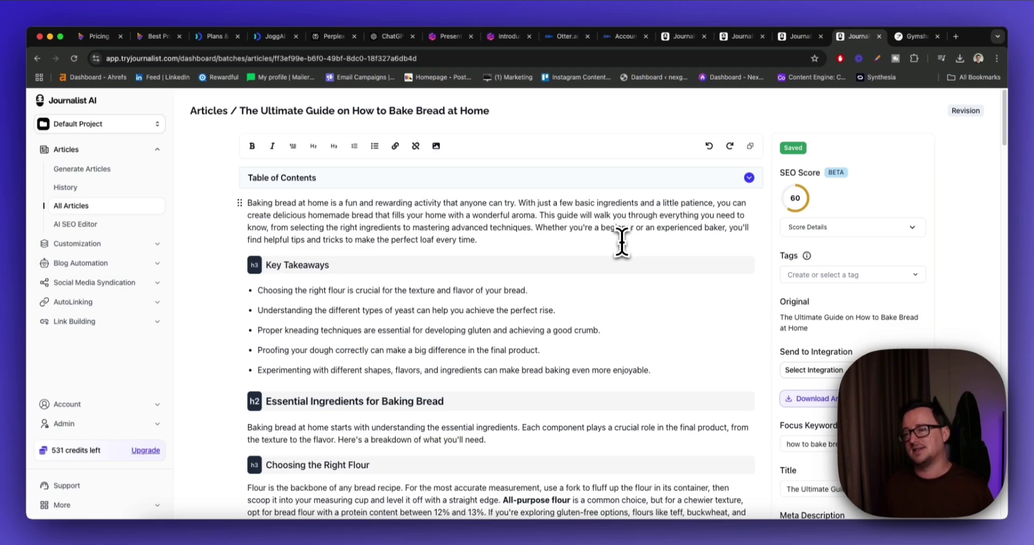
{"action": "scroll", "coordinate": [623, 243], "scroll_direction": "down", "scroll_amount": 20}
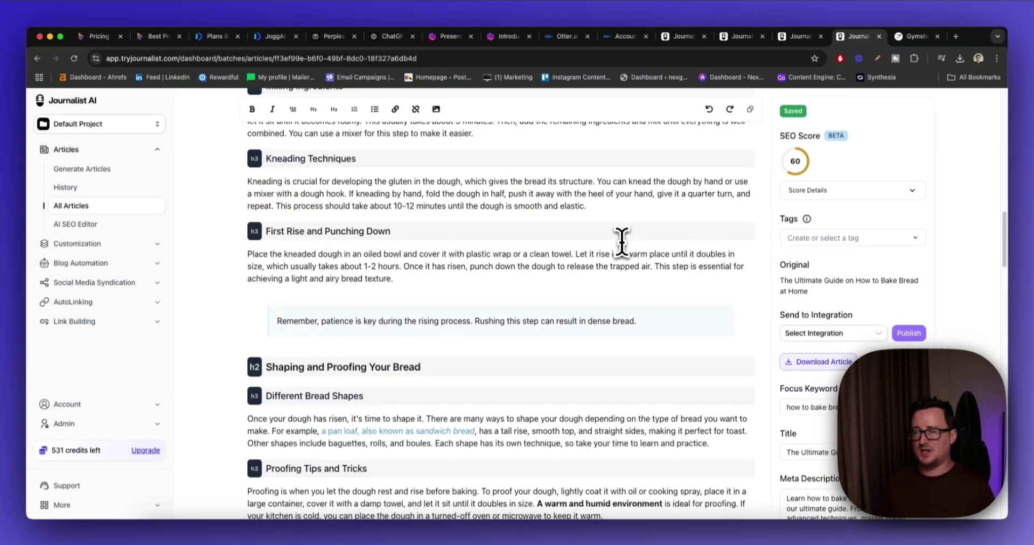
{"action": "scroll", "coordinate": [620, 241], "scroll_direction": "down", "scroll_amount": 7}
{"action": "scroll", "coordinate": [618, 241], "scroll_direction": "up", "scroll_amount": 1}
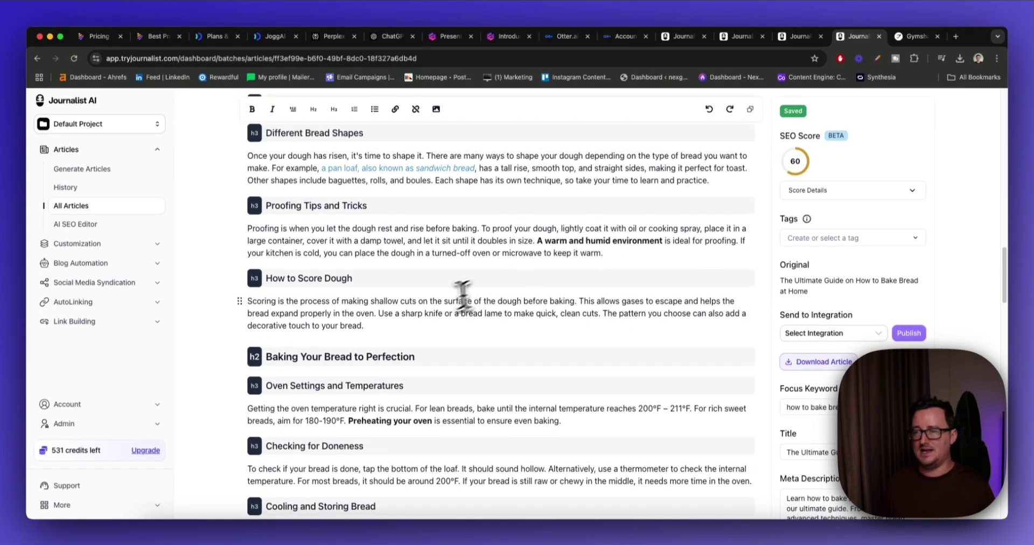
{"action": "left_click_drag", "start_coordinate": [365, 326], "coordinate": [257, 305]}
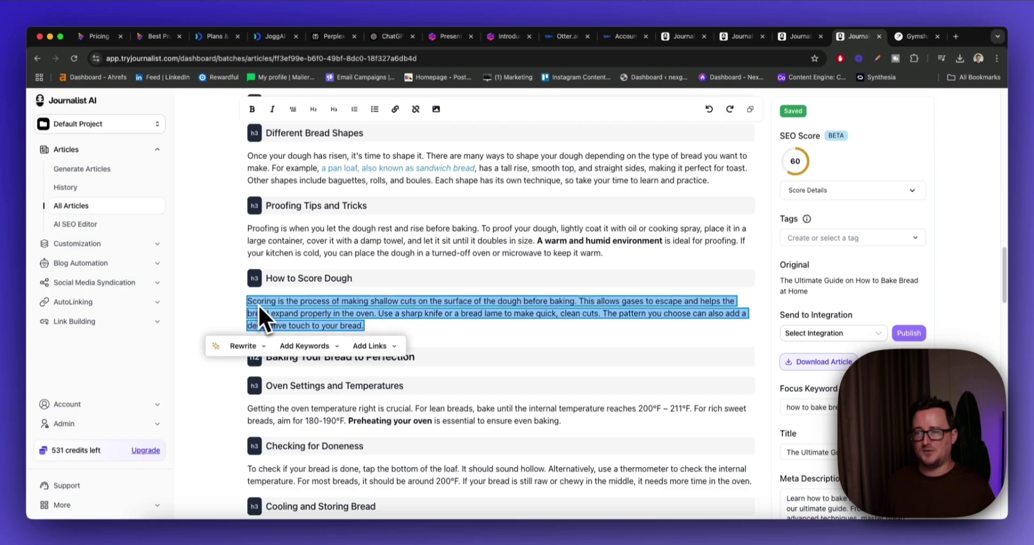
{"action": "left_click", "coordinate": [263, 347]}
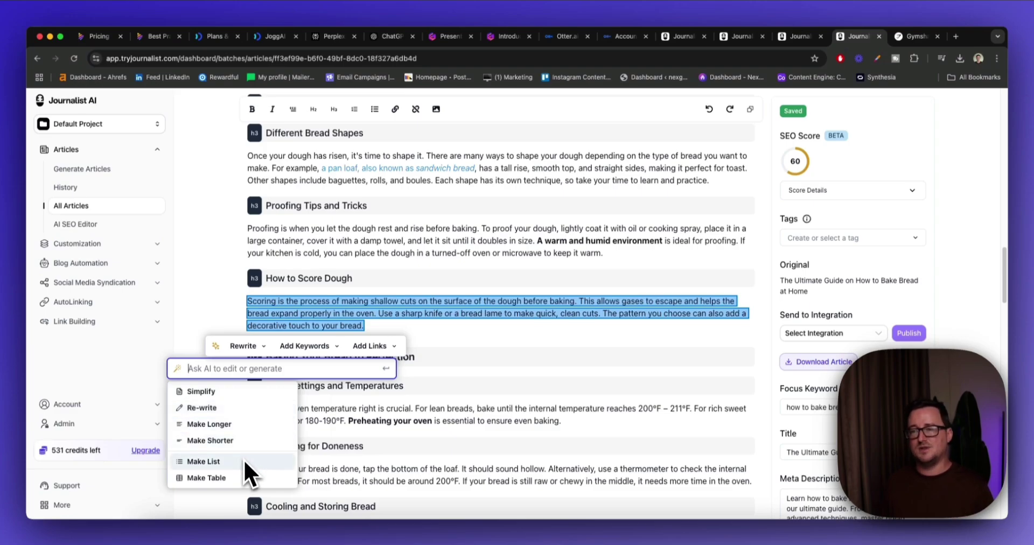
{"action": "left_click", "coordinate": [323, 348]}
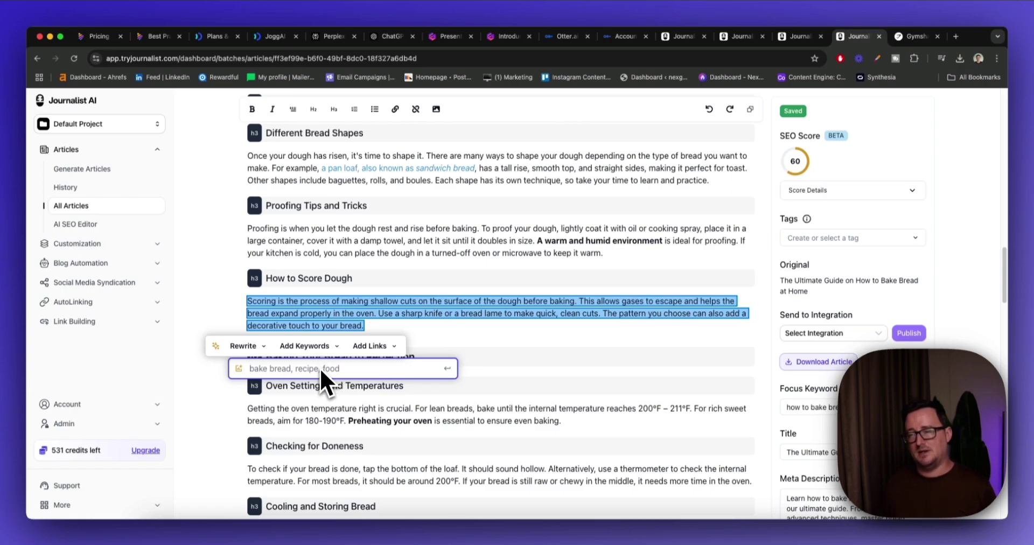
Step: Add the suggested external link on the anchor text "decorative touch" in the selected paragraph
{"action": "left_click", "coordinate": [376, 349]}
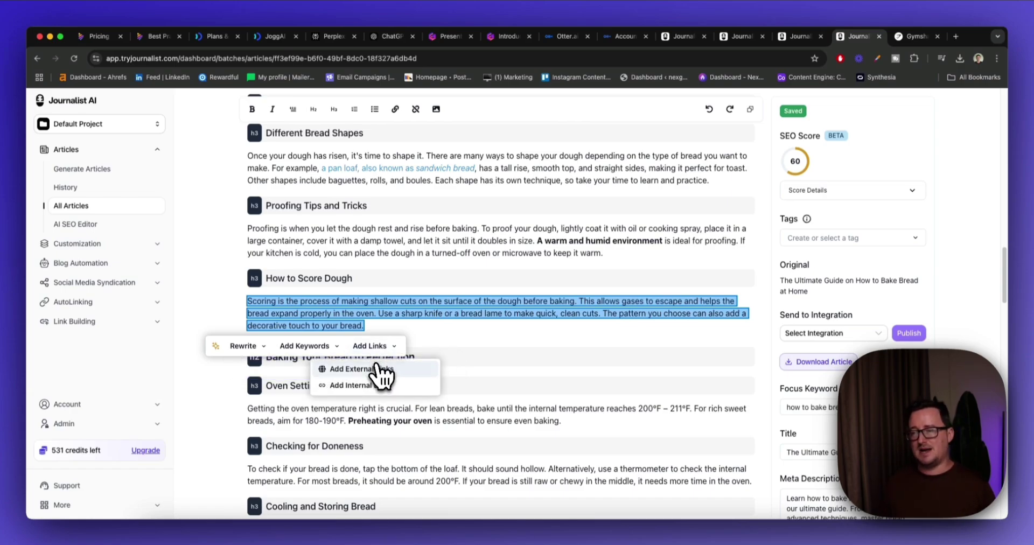
{"action": "left_click", "coordinate": [367, 370]}
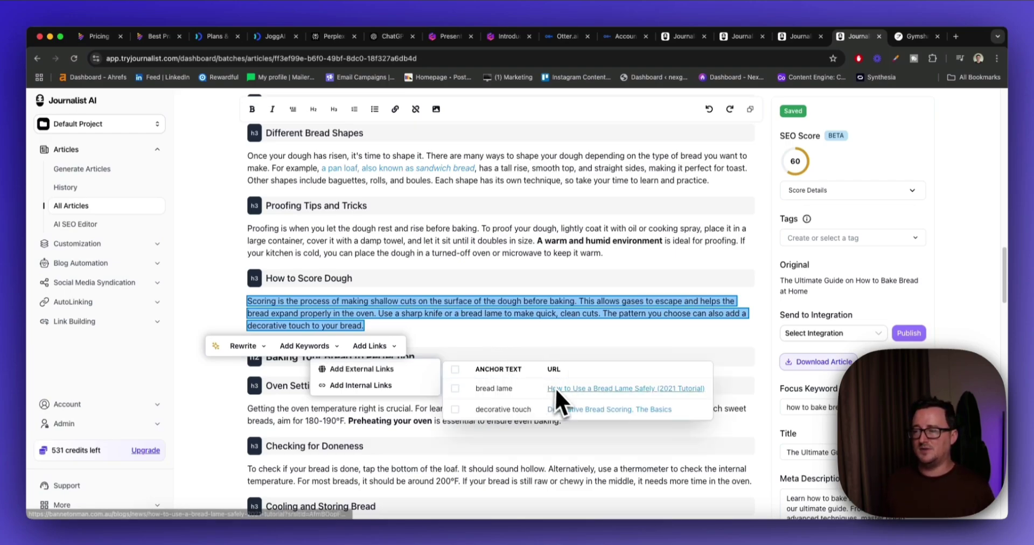
{"action": "left_click", "coordinate": [455, 409]}
{"action": "left_click", "coordinate": [489, 365]}
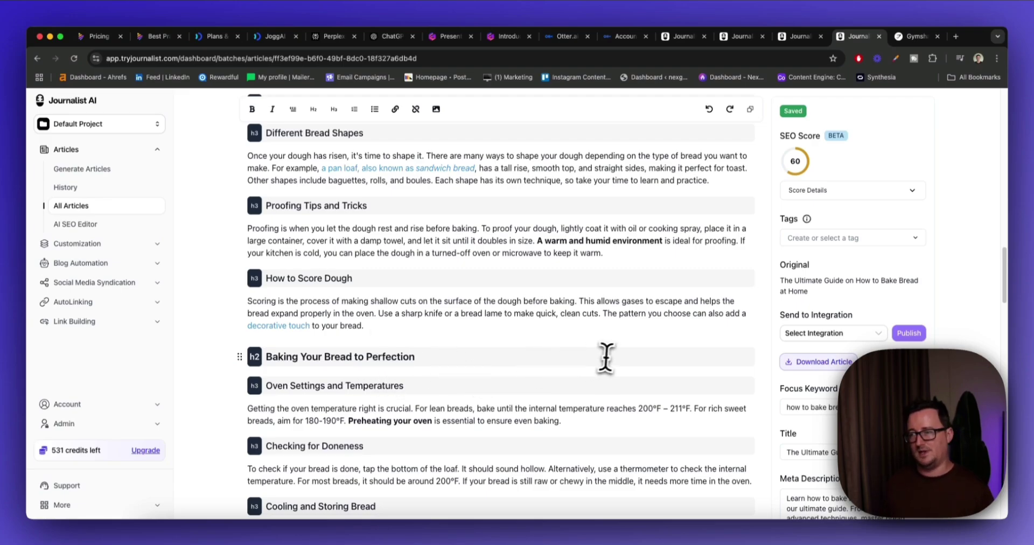
Step: Generate an AI featured image for the article with the extra prompt "loaf of sliced sourdough with melted butter"
{"action": "scroll", "coordinate": [609, 358], "scroll_direction": "down", "scroll_amount": 10}
{"action": "scroll", "coordinate": [613, 358], "scroll_direction": "down", "scroll_amount": 10}
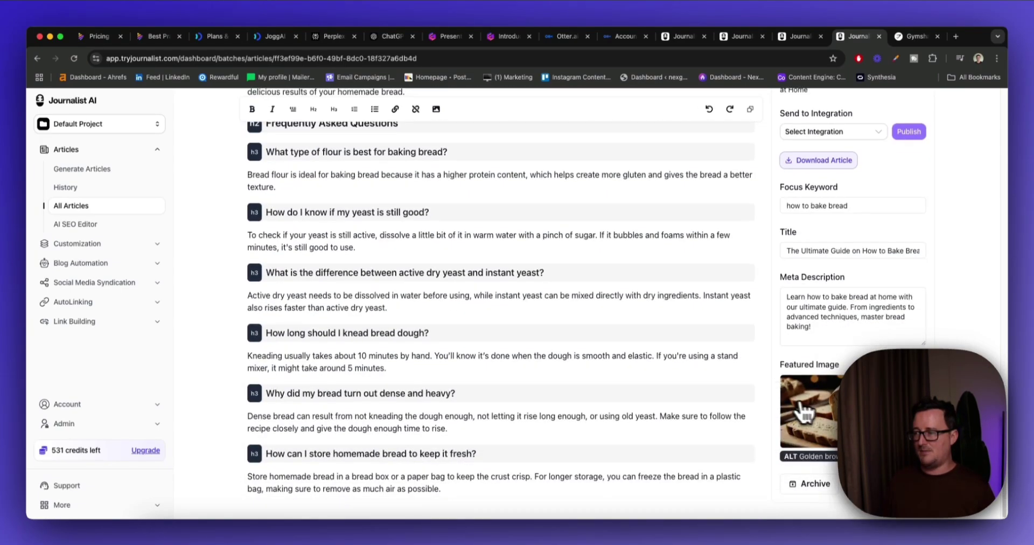
{"action": "left_click", "coordinate": [823, 415]}
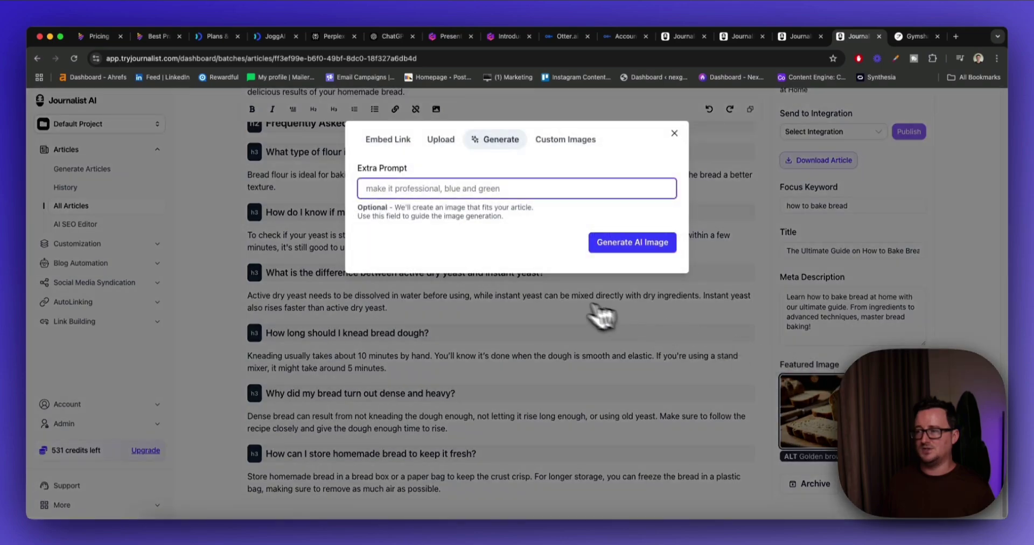
{"action": "type", "text": "s"}
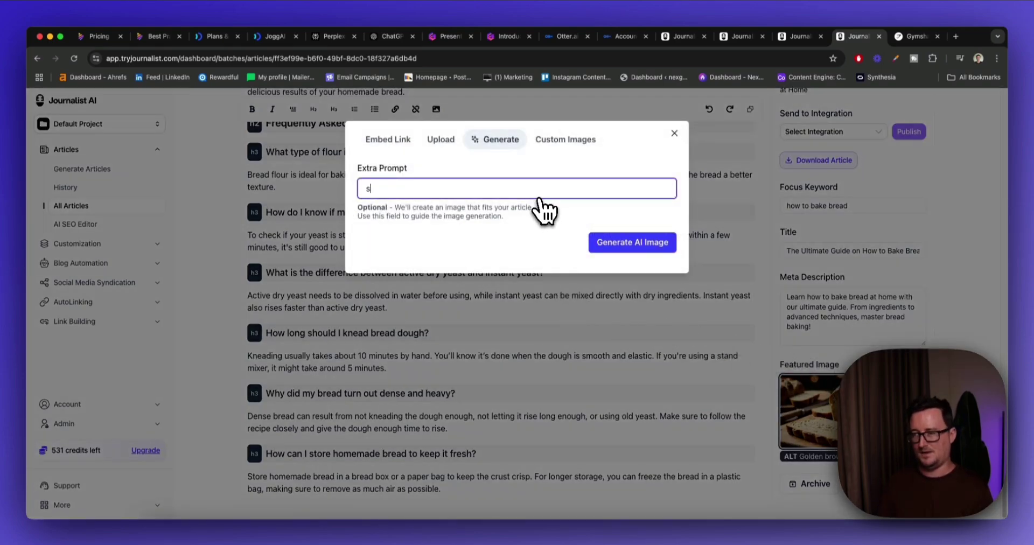
{"action": "key", "text": "BackSpace"}
{"action": "left_click", "coordinate": [540, 197]}
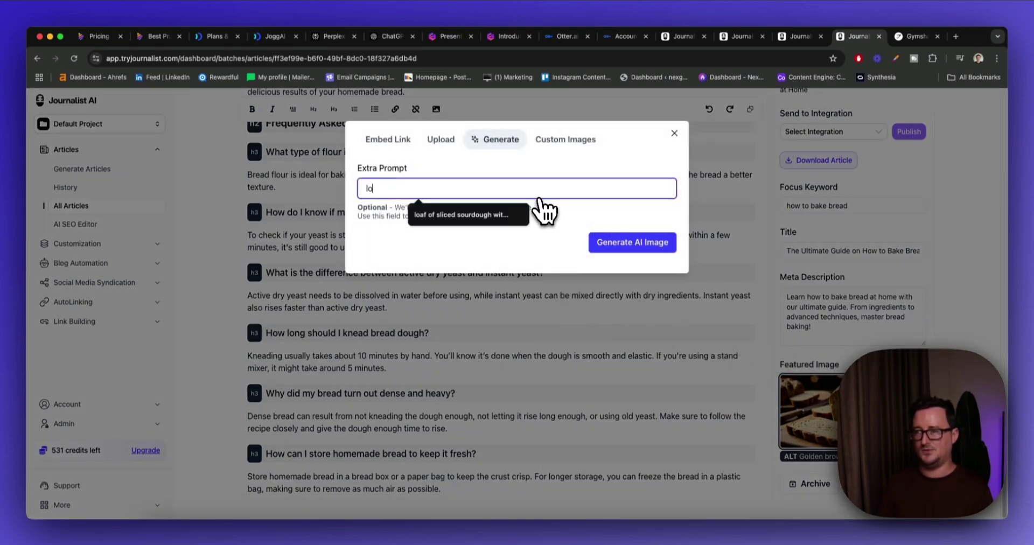
{"action": "type", "text": "lo"}
{"action": "left_click", "coordinate": [501, 214]}
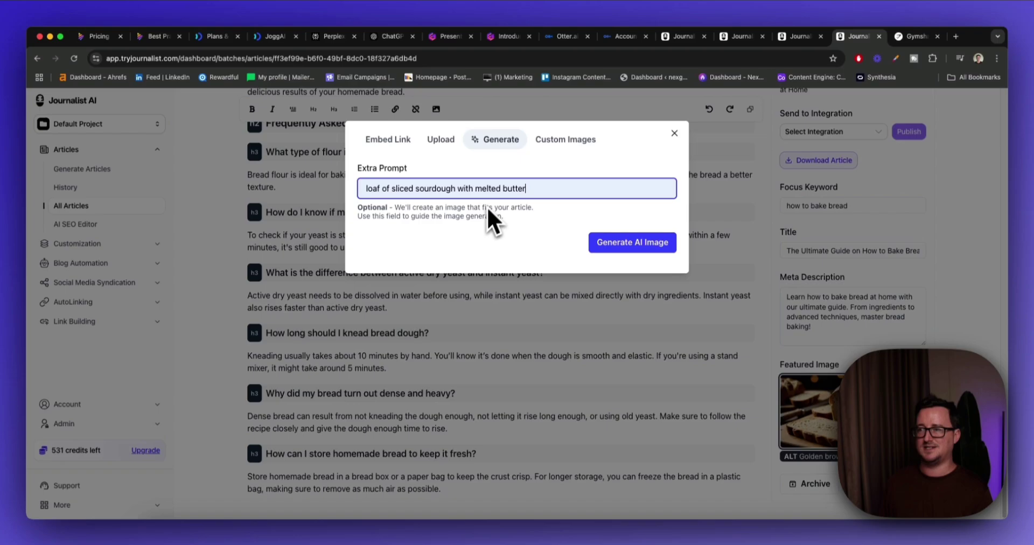
{"action": "left_click", "coordinate": [618, 243]}
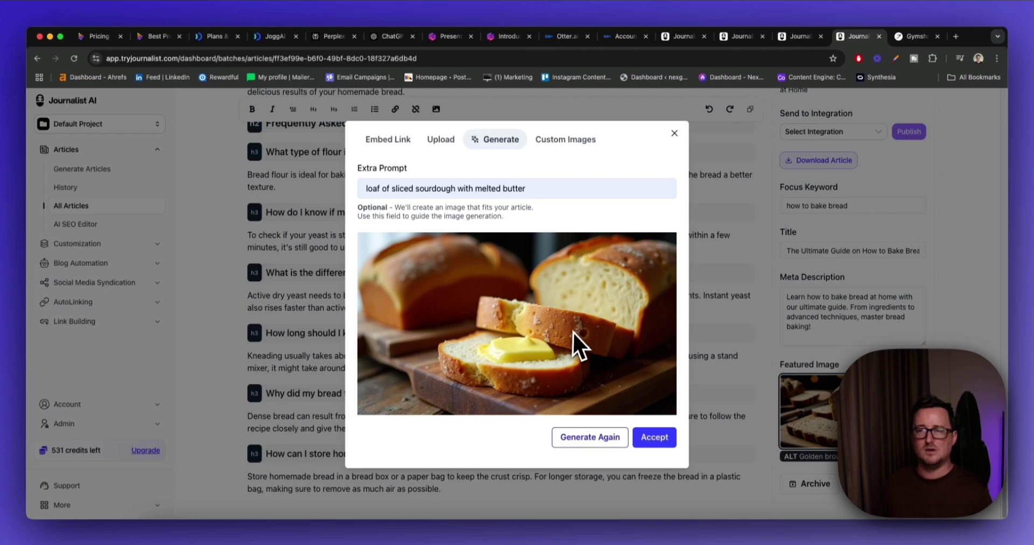
Step: Discard the generated featured image and return to the beginning of the article
{"action": "left_click", "coordinate": [675, 133]}
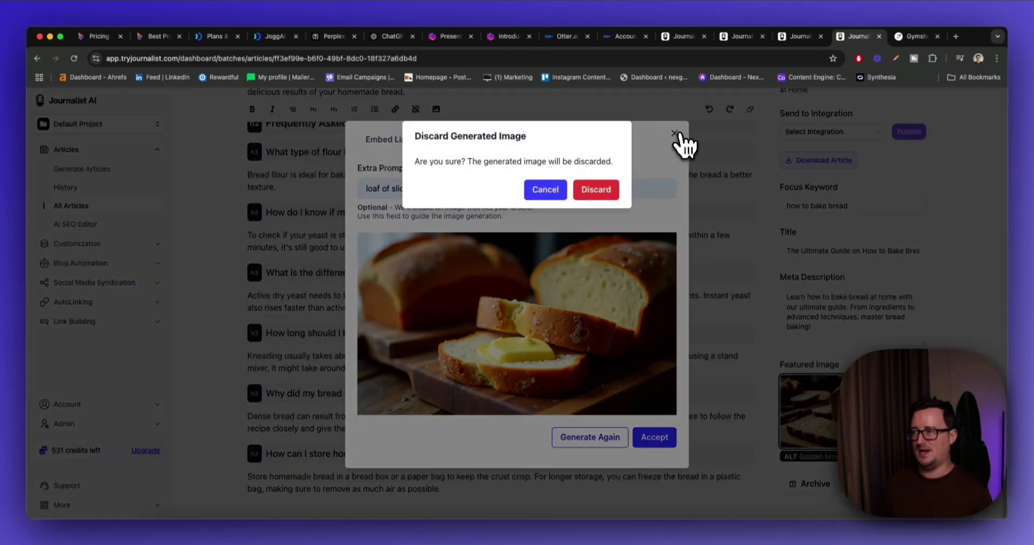
{"action": "left_click", "coordinate": [596, 189]}
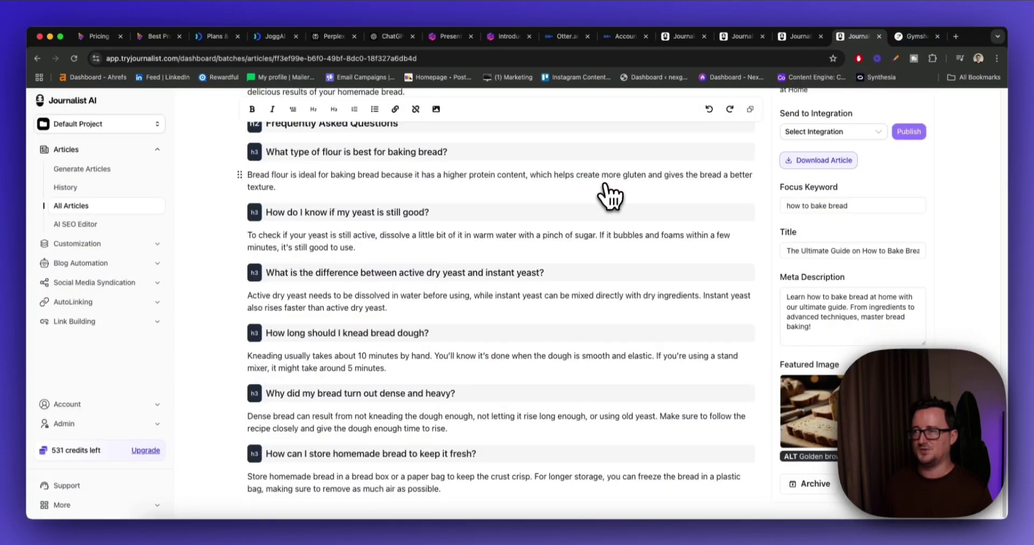
{"action": "scroll", "coordinate": [415, 232], "scroll_direction": "up", "scroll_amount": 7}
{"action": "scroll", "coordinate": [415, 232], "scroll_direction": "up", "scroll_amount": 20}
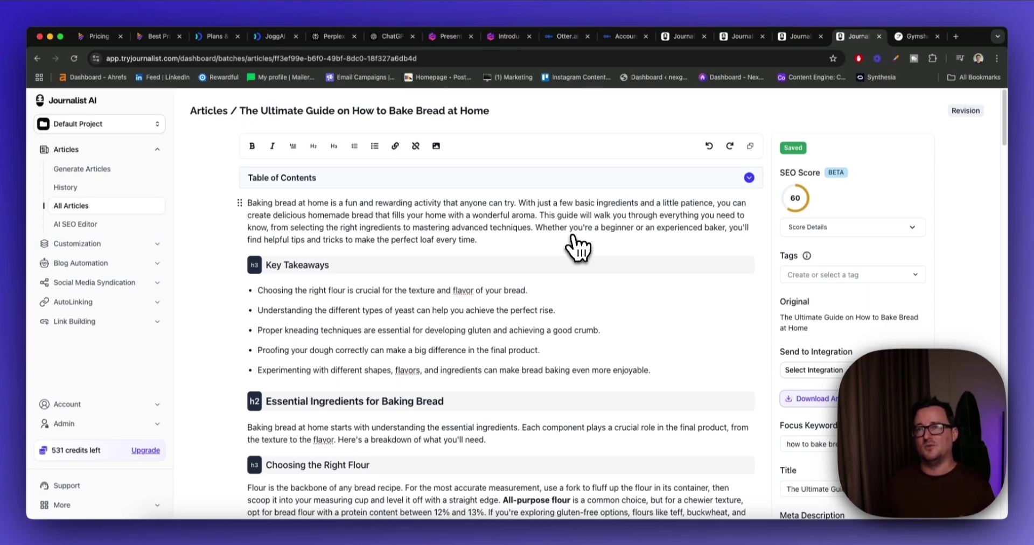
Step: Revisit the Napkin and JoggAI pricing pages, Perplexity, and the Gamma, Otter.ai and Journalist AI home pages in turn
{"action": "left_click", "coordinate": [98, 37]}
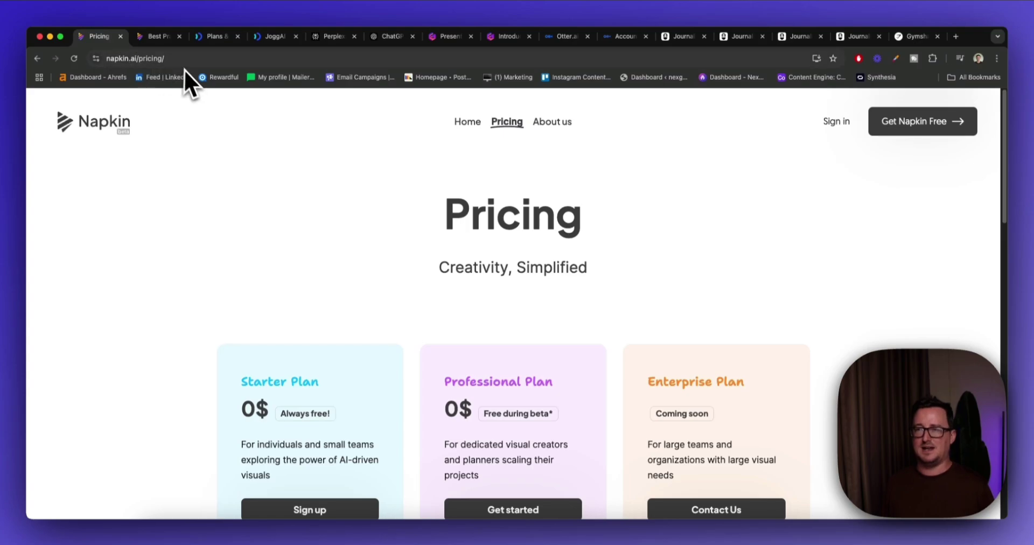
{"action": "left_click", "coordinate": [207, 37]}
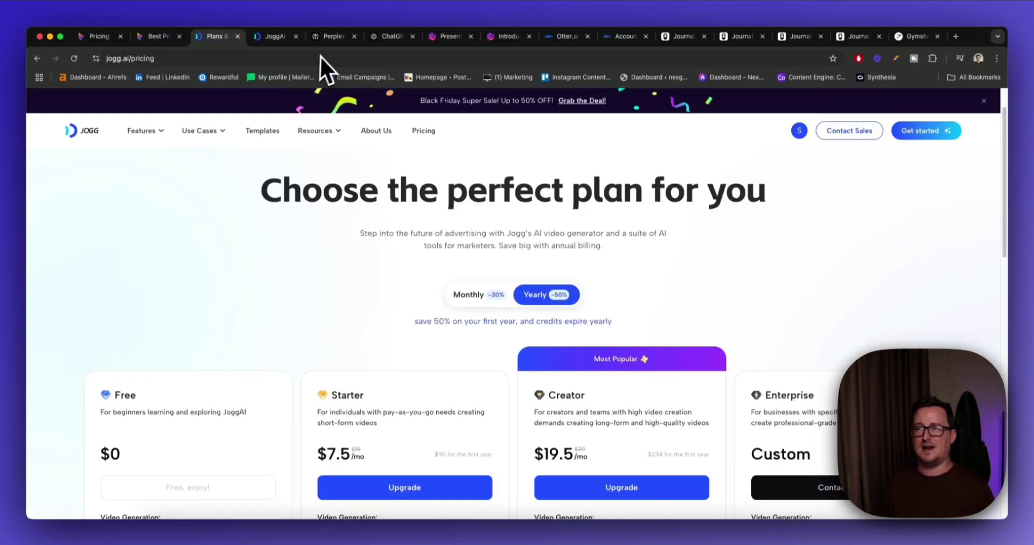
{"action": "left_click", "coordinate": [332, 42]}
{"action": "left_click", "coordinate": [434, 41]}
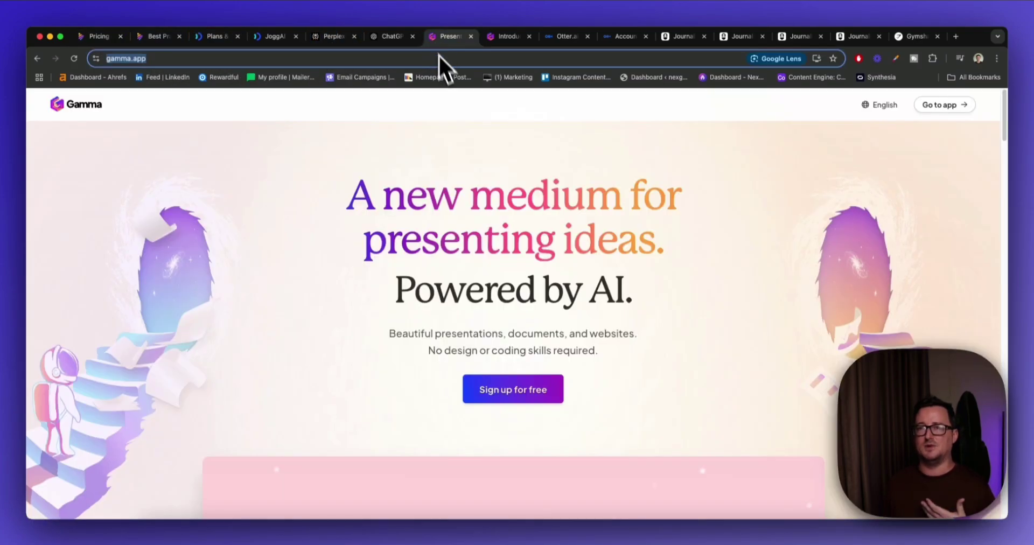
{"action": "left_click", "coordinate": [563, 42]}
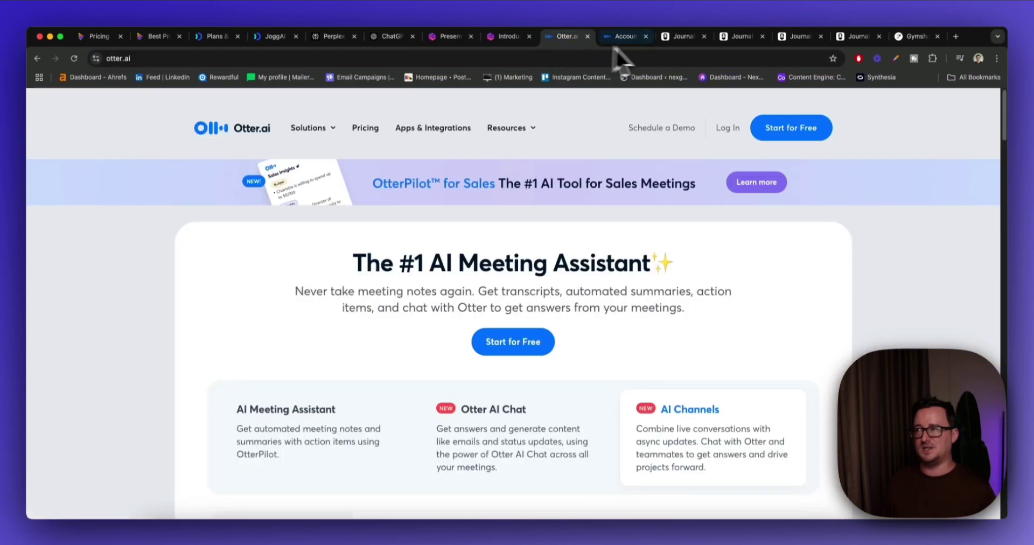
{"action": "left_click", "coordinate": [671, 37]}
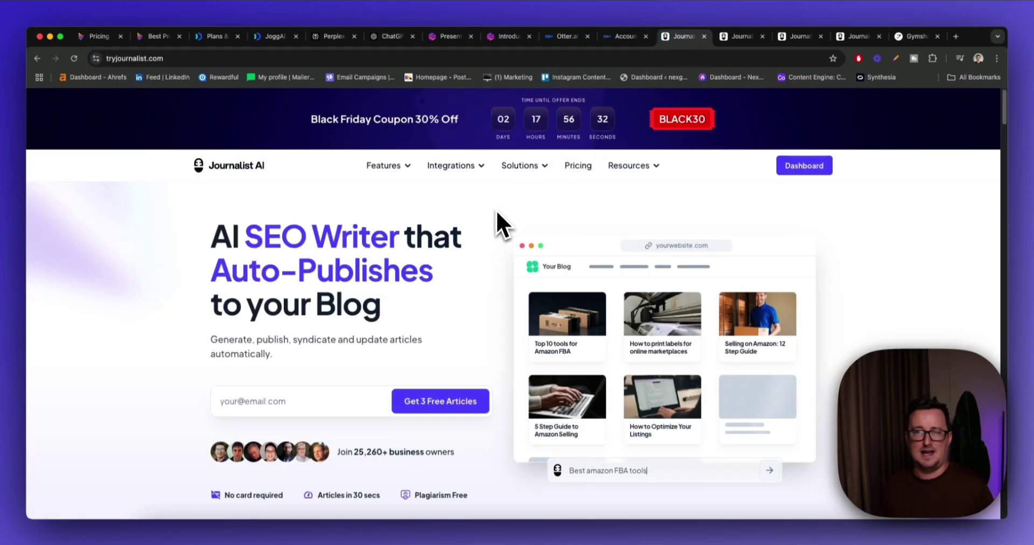